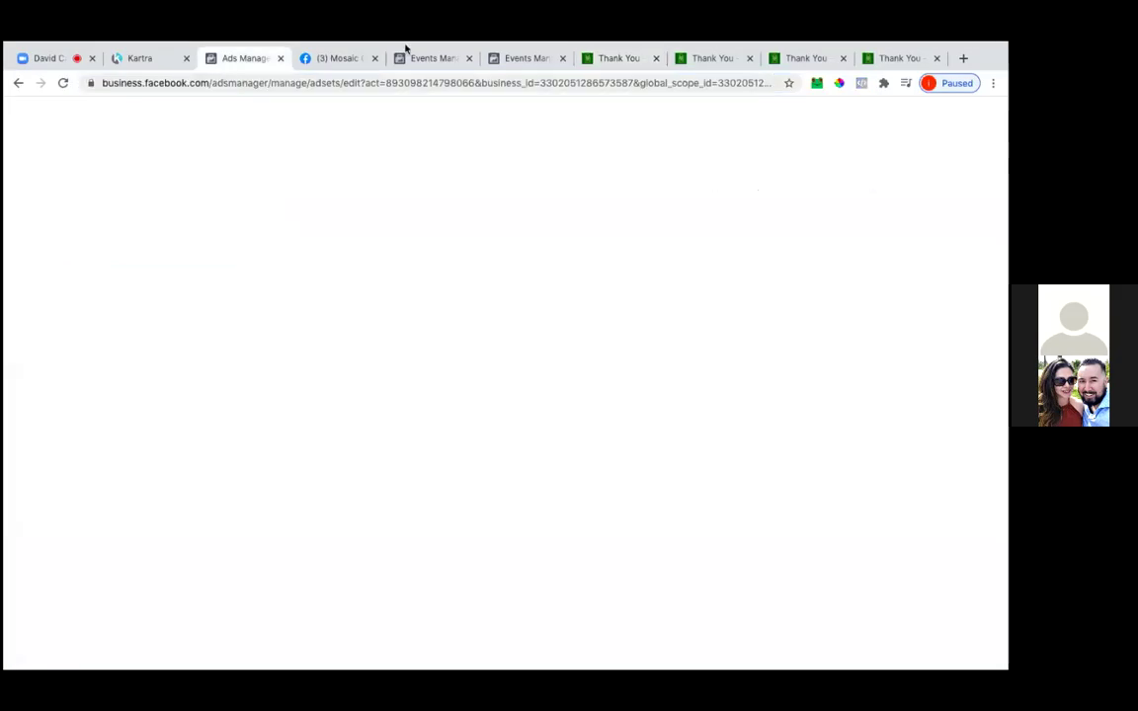
key("ctrl+7")
double_click(225, 83)
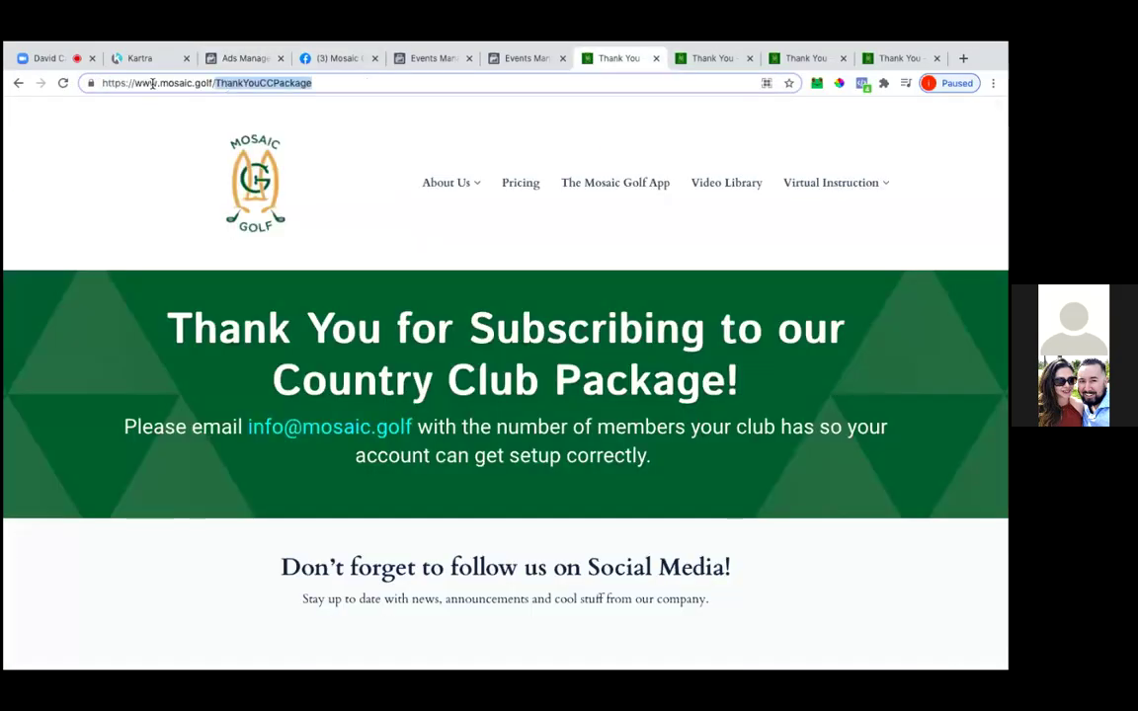
left_click_drag(159, 84, 353, 85)
key("ctrl+c")
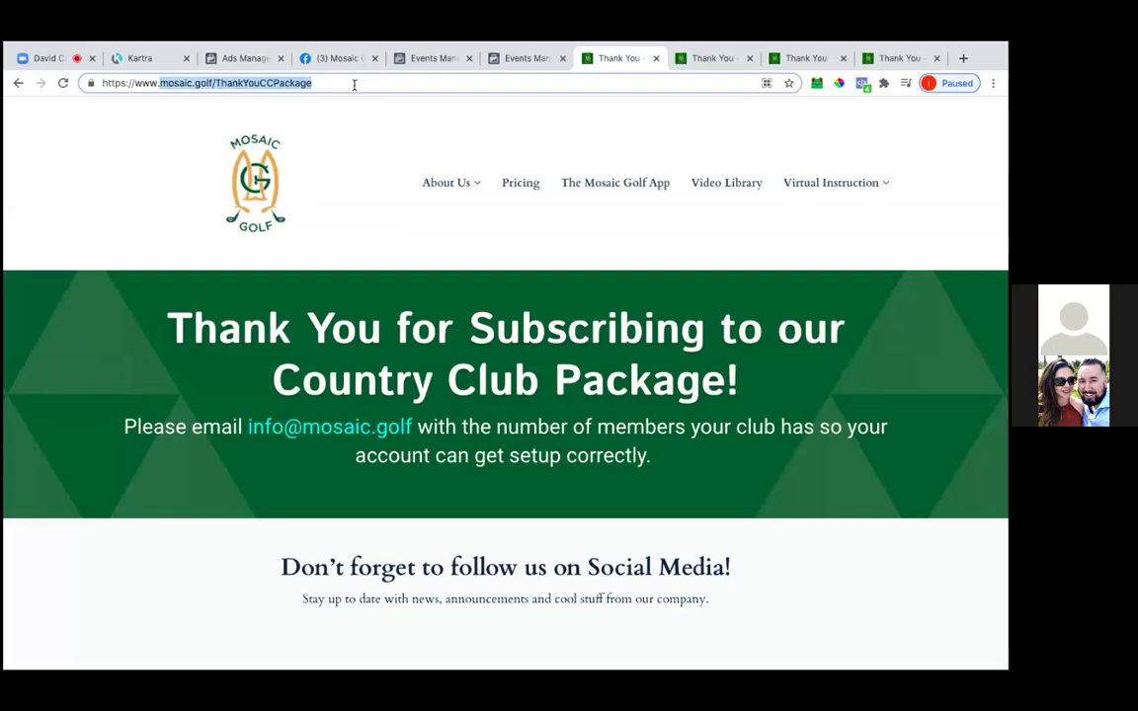
Step: Add the URL rule mosaic.golf/ThankYouCCPackage and set the optimization event to Purchase
left_click(425, 59)
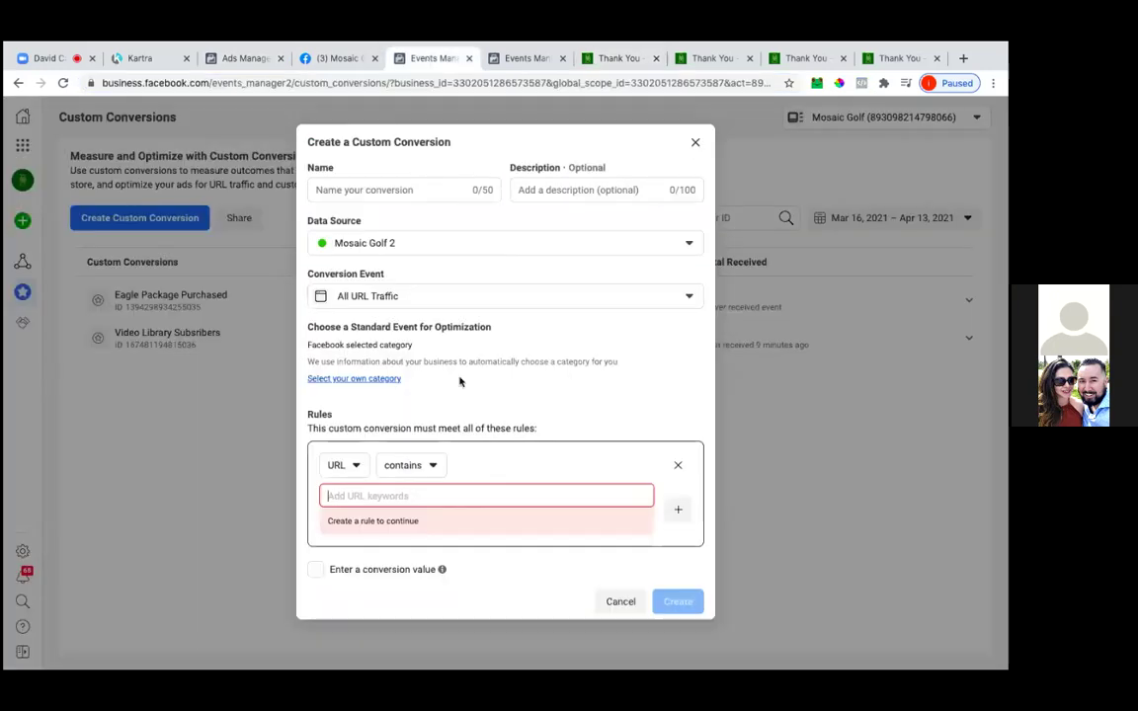
key("ctrl+v")
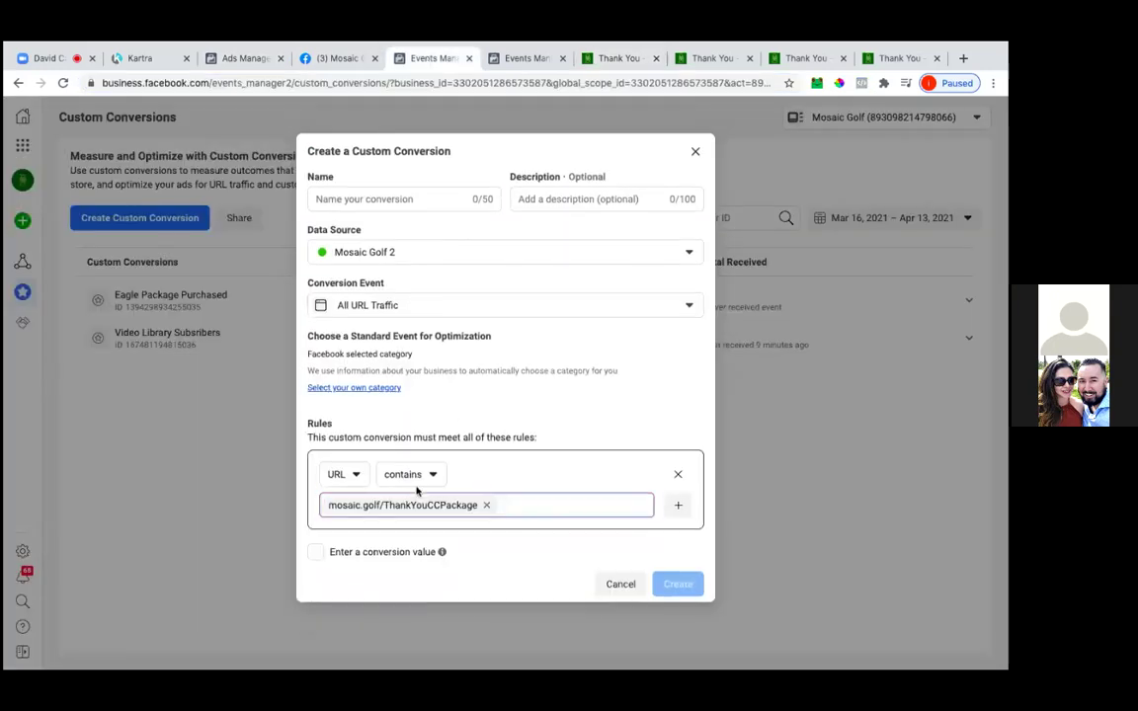
left_click(389, 388)
left_click(403, 363)
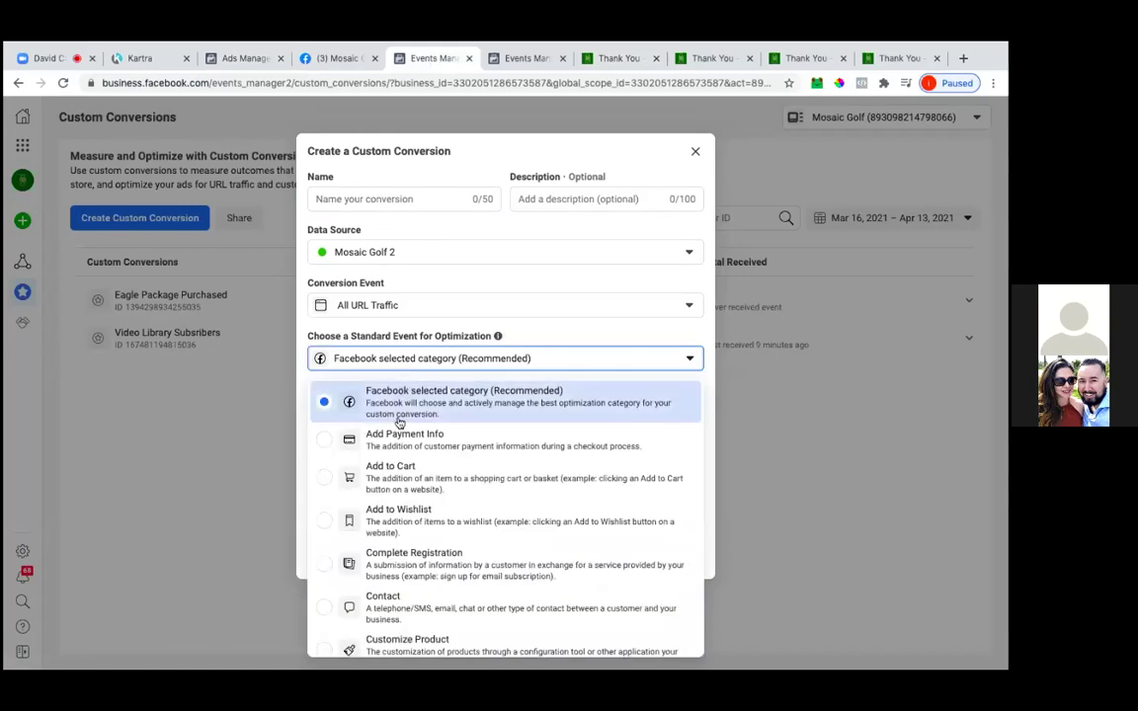
scroll(399, 423, "down", 3)
scroll(399, 423, "down", 3)
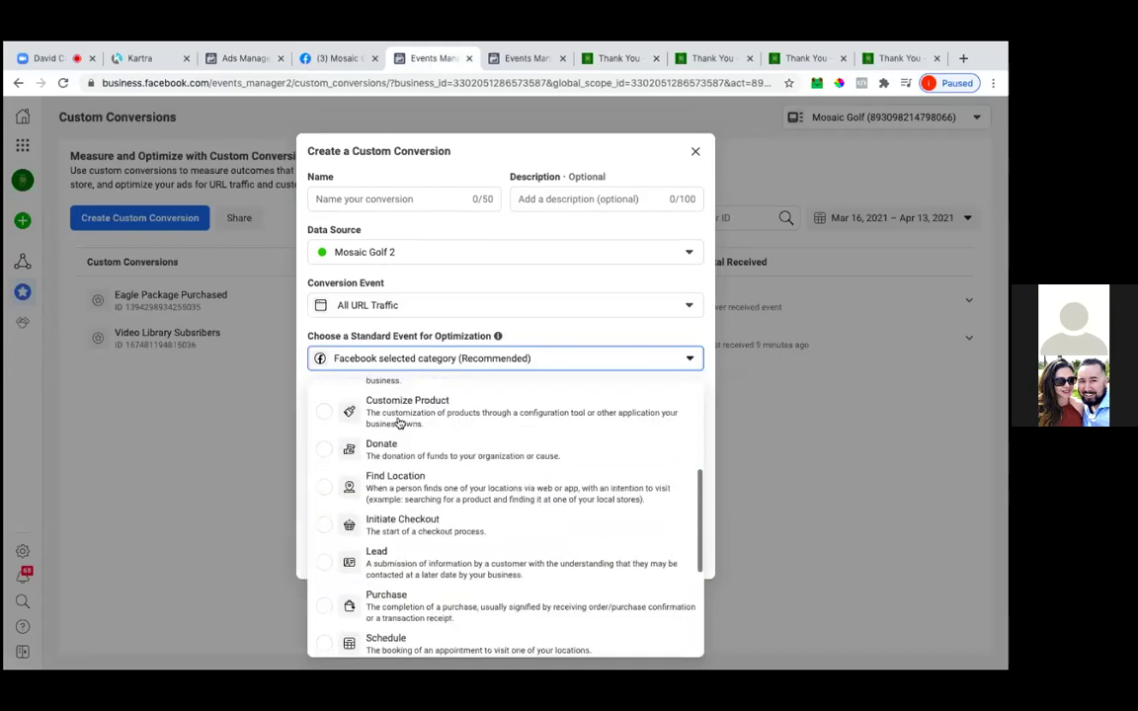
left_click(399, 600)
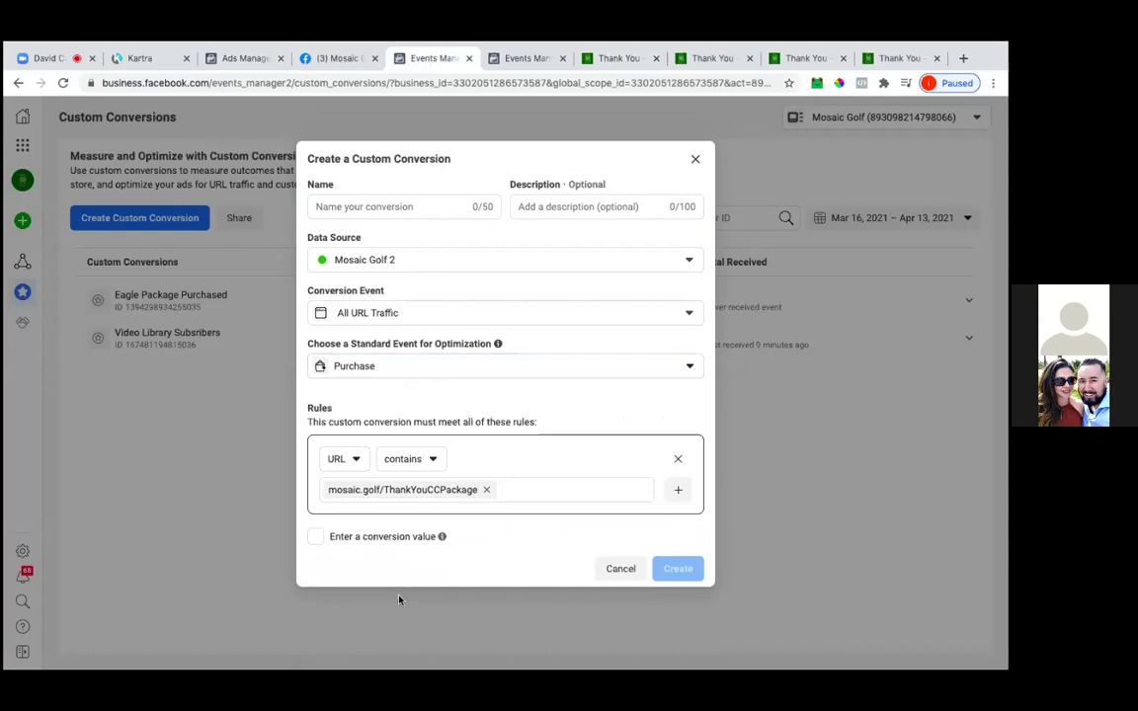
Step: Name the conversion 'Country Club Purchase' and create it
left_click(373, 208)
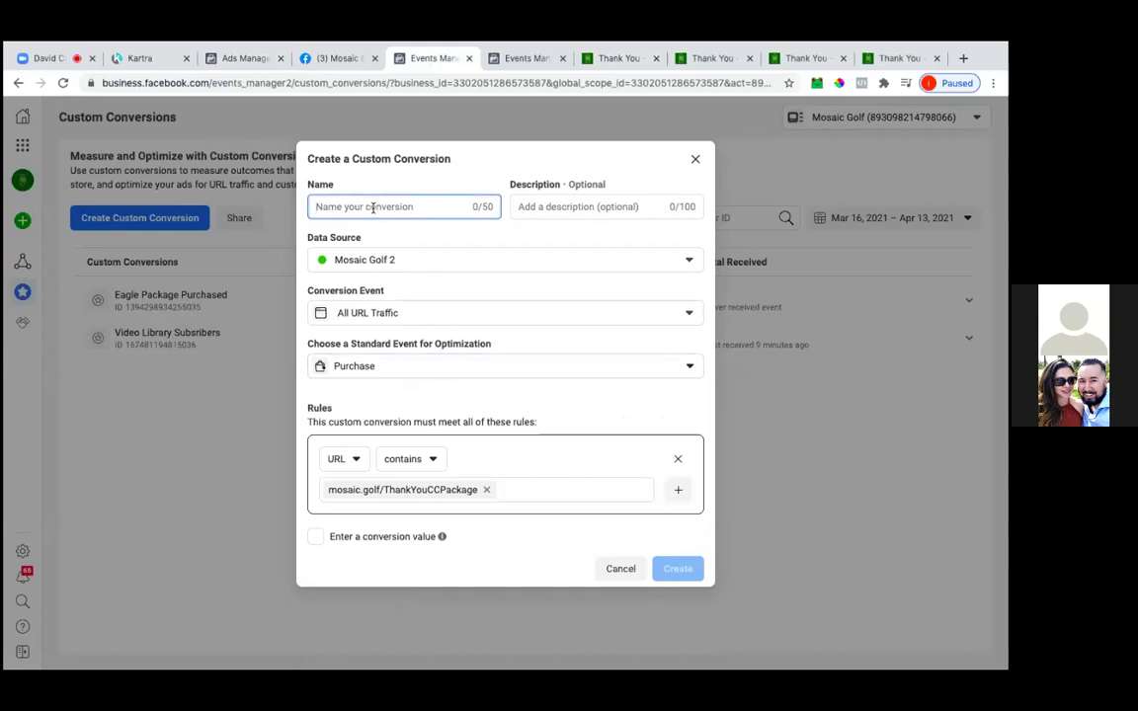
type("Country Club")
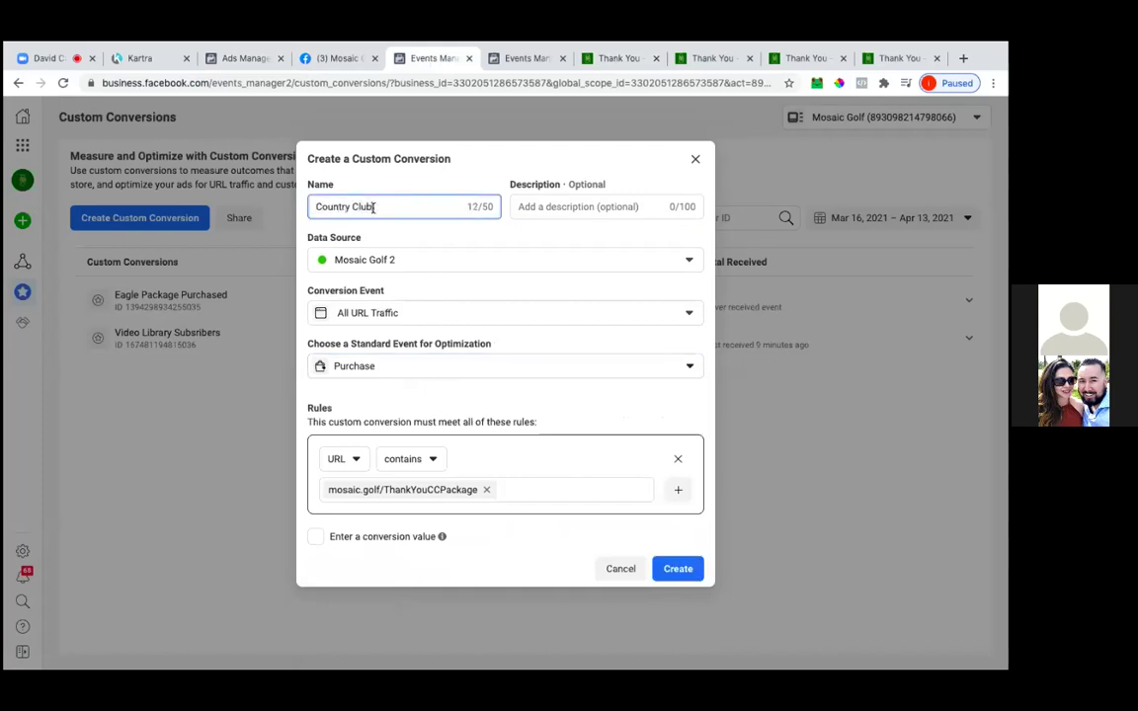
type(" Purchase")
left_click(671, 571)
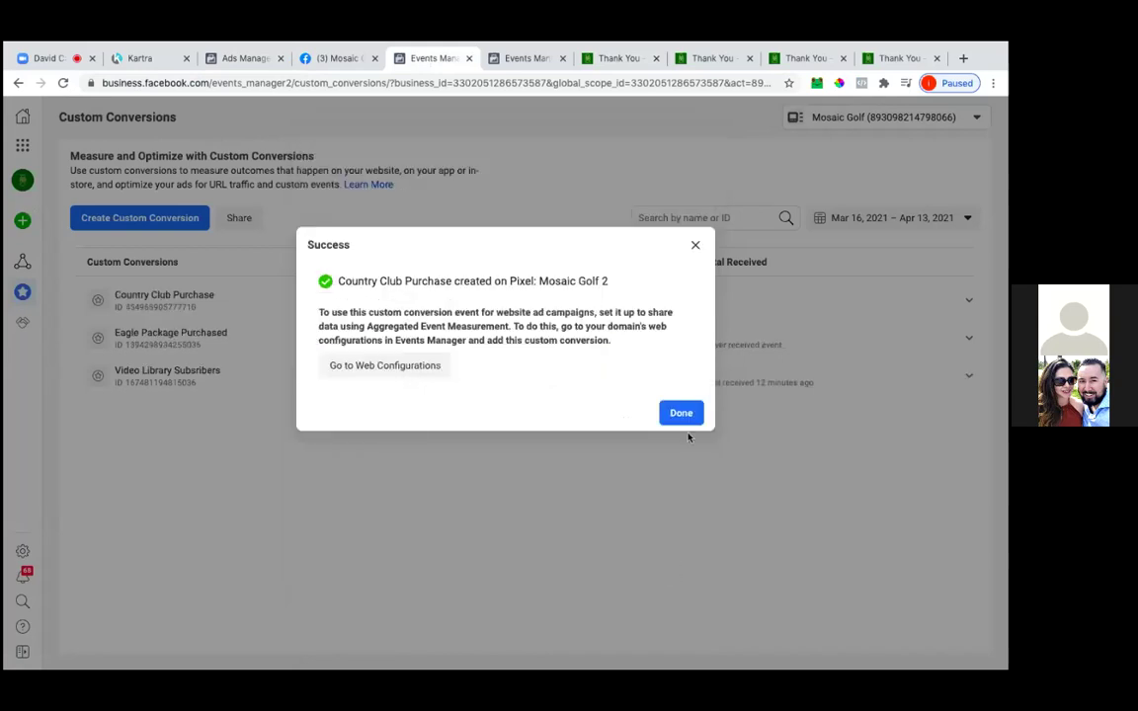
Step: Dismiss the success message, check Web Event Configurations, and return to the Custom Conversions list
left_click(682, 413)
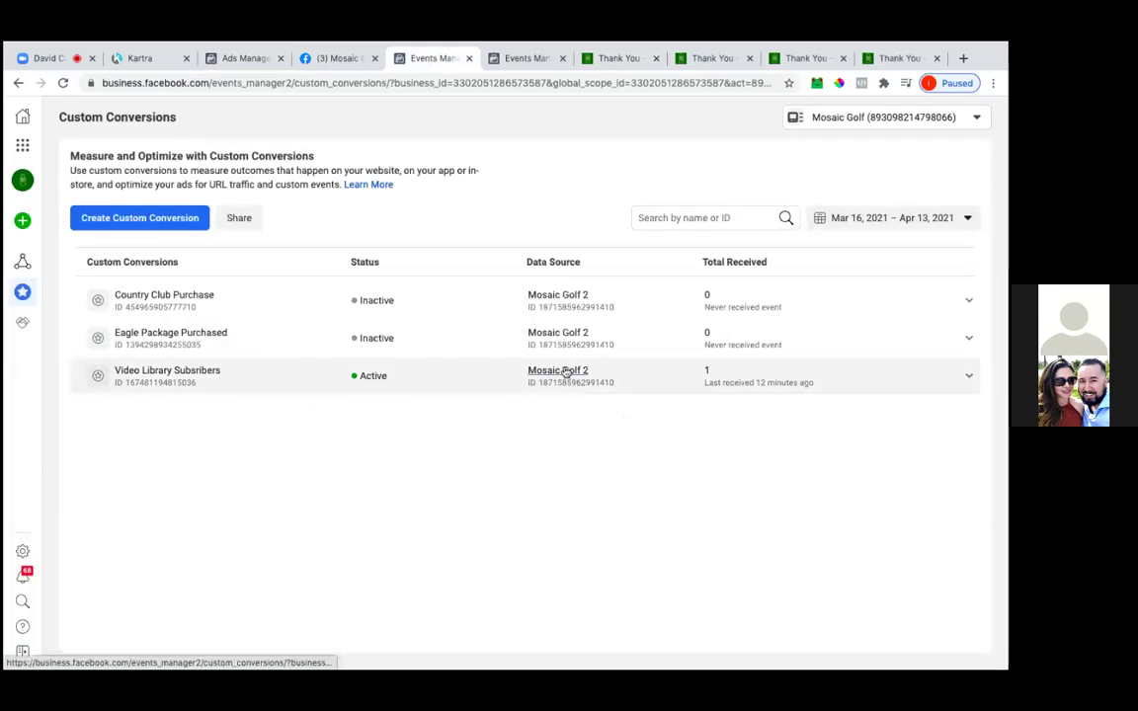
left_click(529, 59)
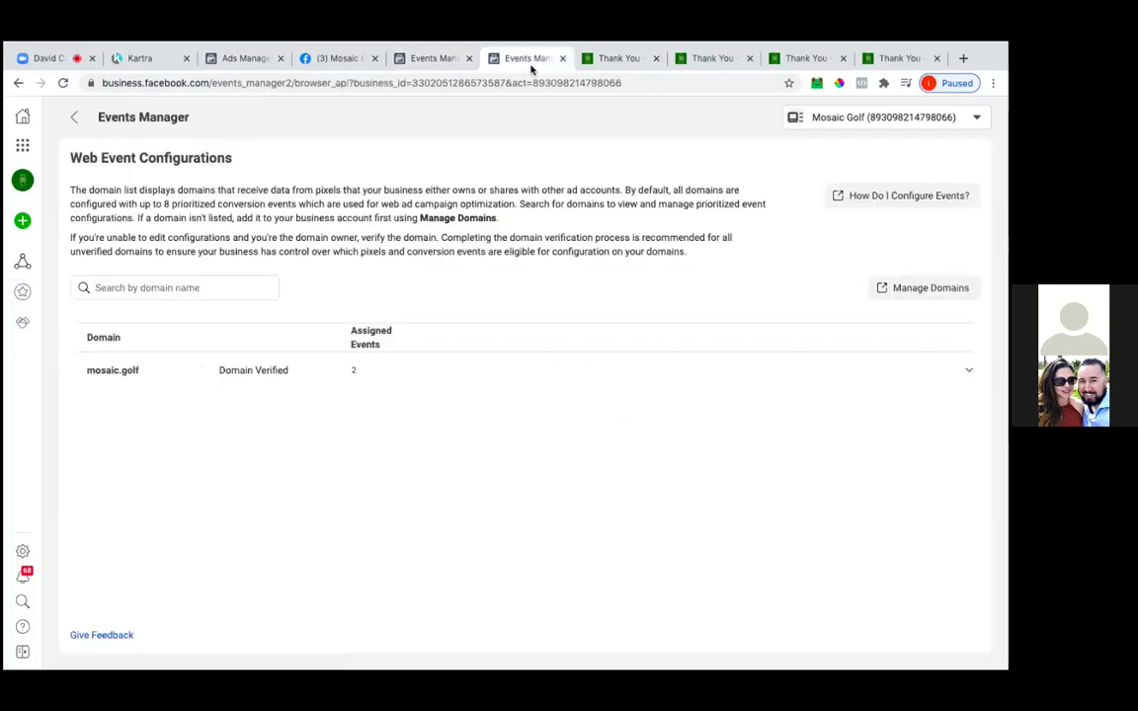
left_click(439, 59)
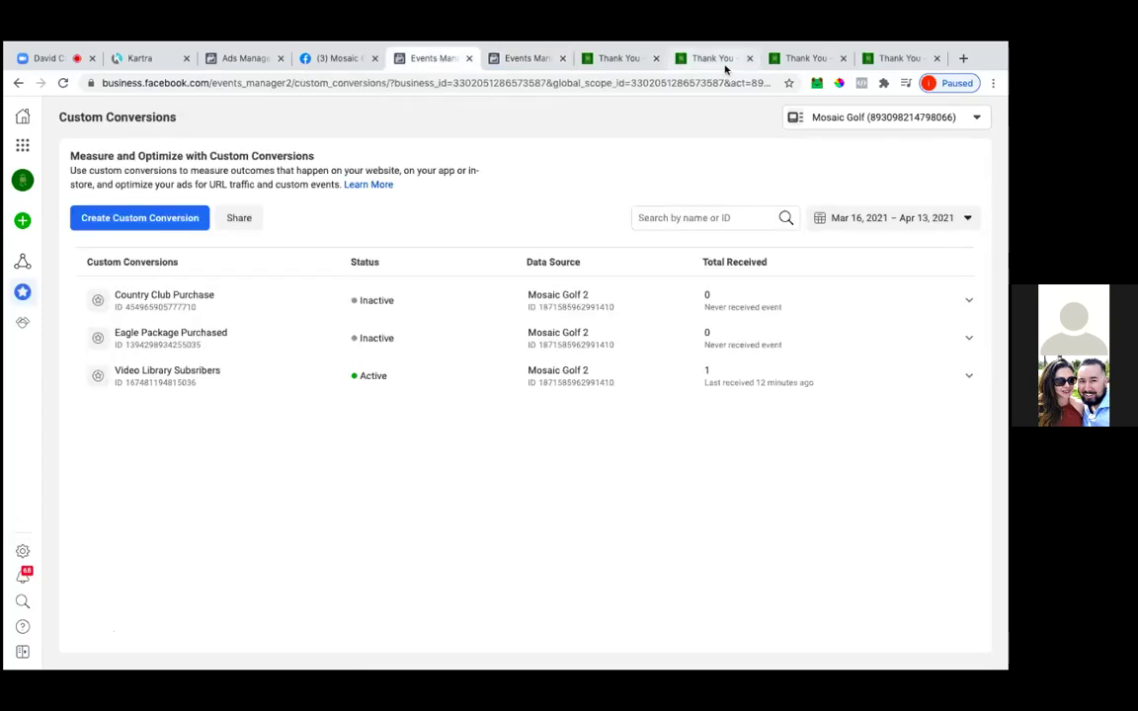
Step: Close the Country Club tab and copy mosaic.golf/ThankYouVirtualInstructionRegistration from the webinar page
left_click(635, 59)
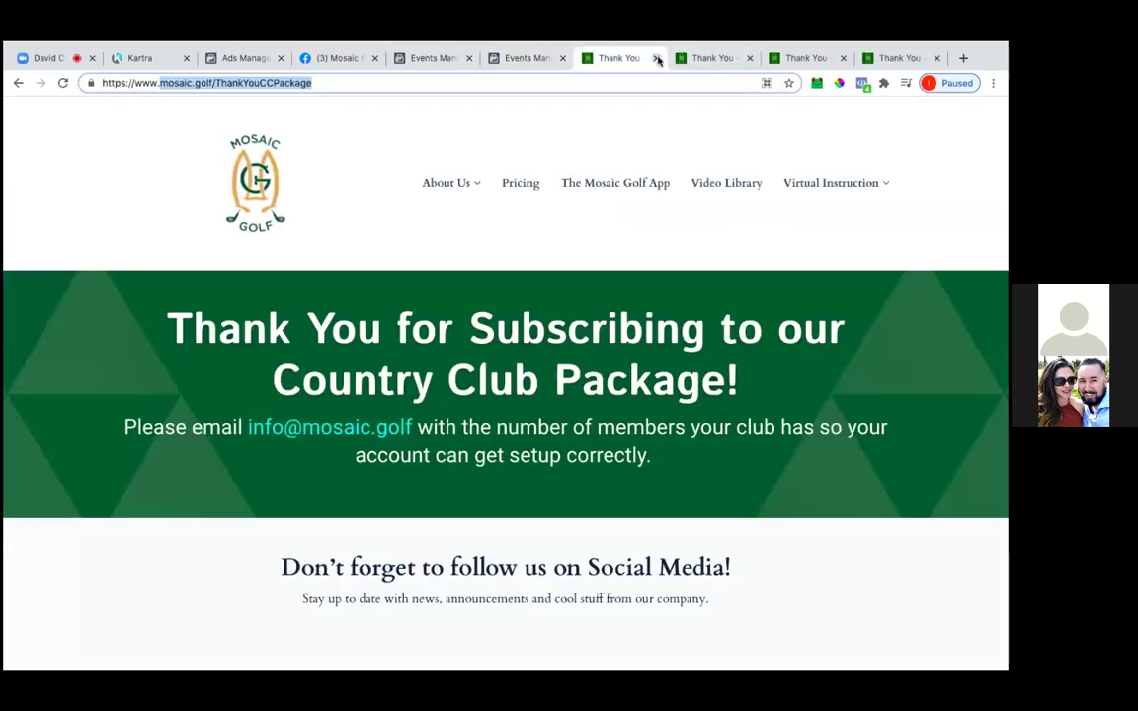
left_click(656, 58)
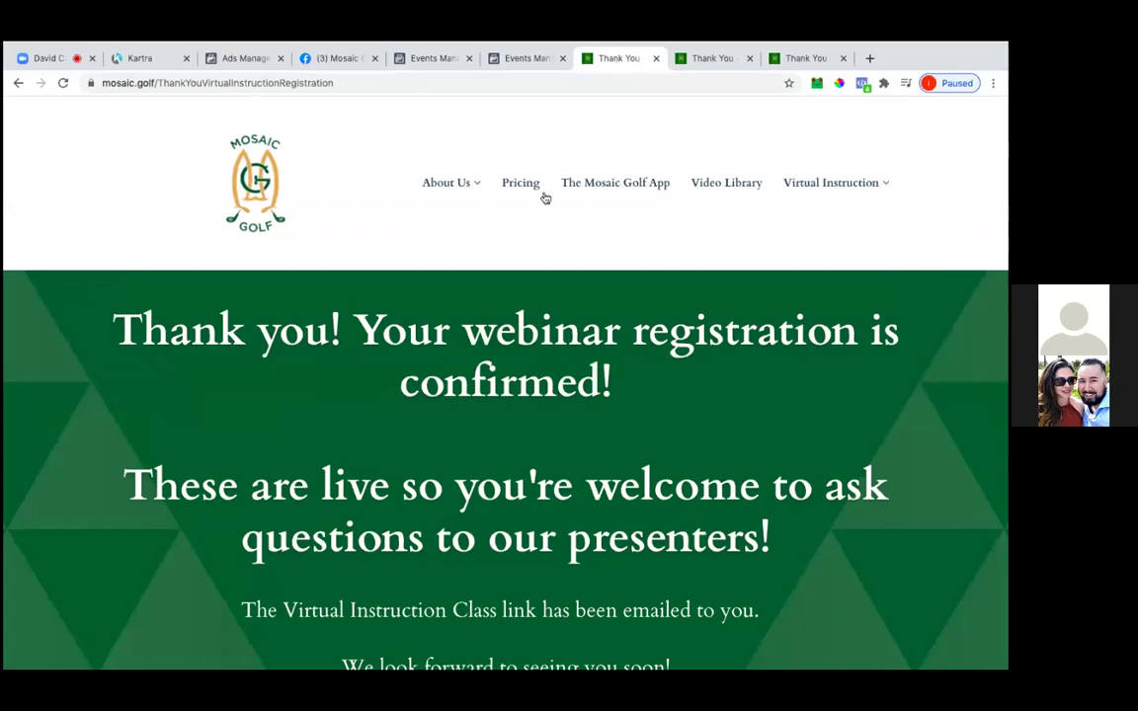
left_click(358, 83)
key("End")
double_click(359, 83)
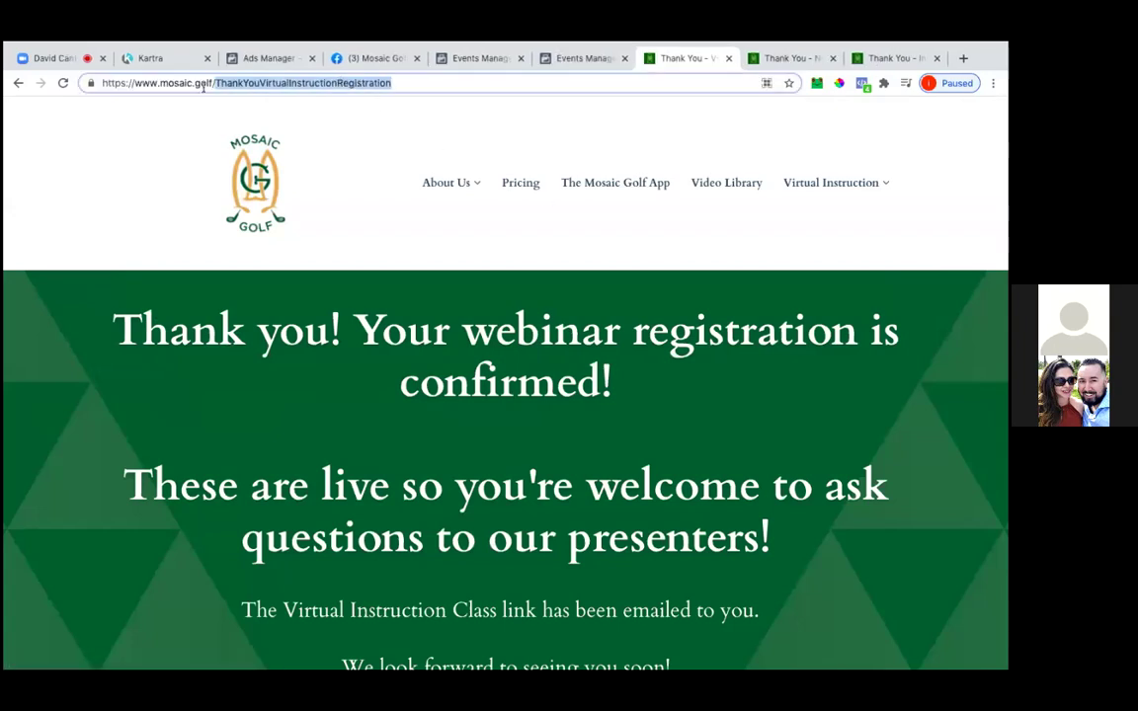
left_click_drag(170, 85, 399, 90)
key("ctrl+c")
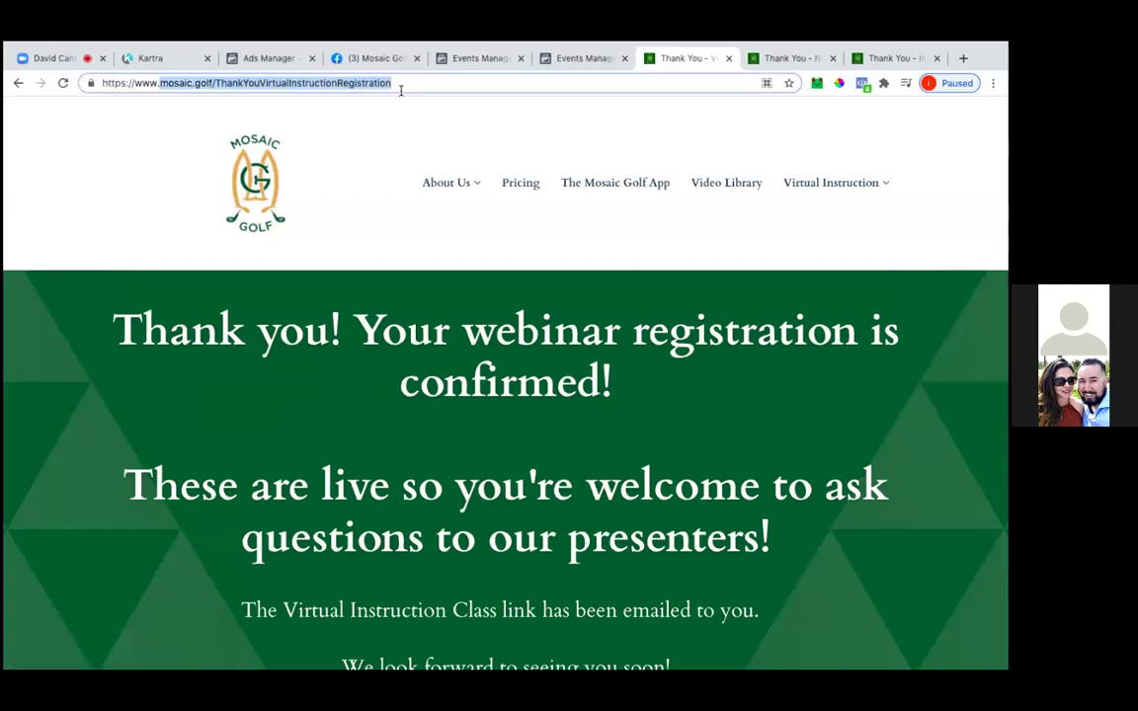
Step: Start a new custom conversion with the webinar URL rule and the Complete Registration event
left_click(459, 59)
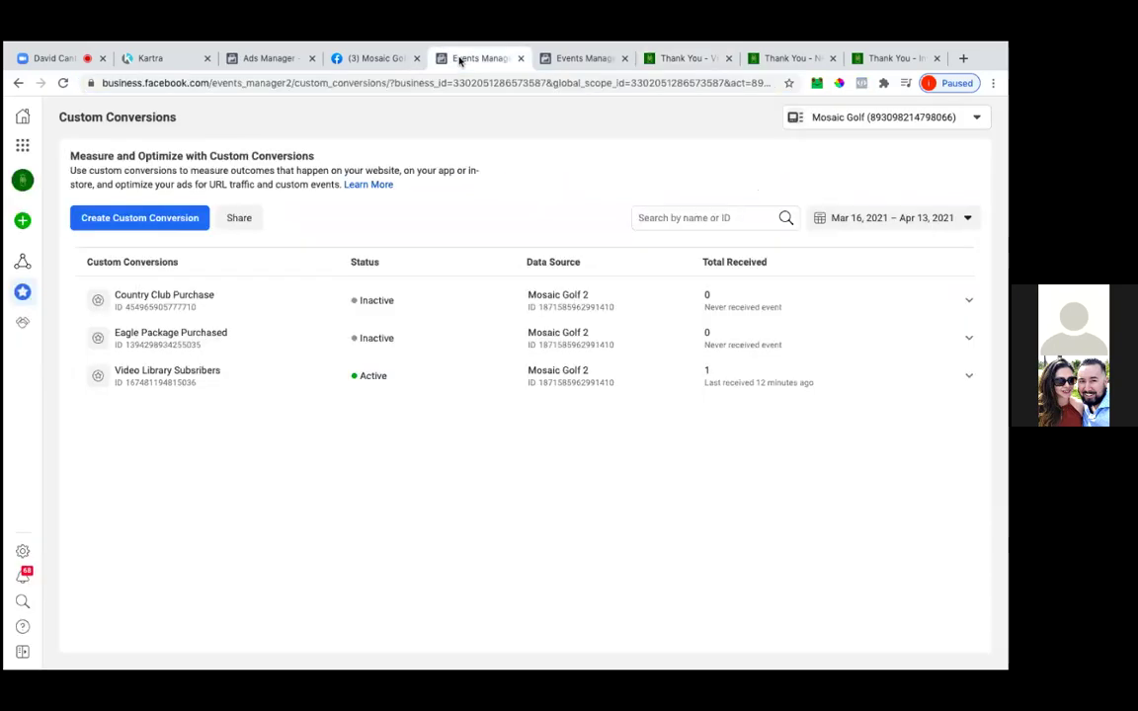
left_click(197, 218)
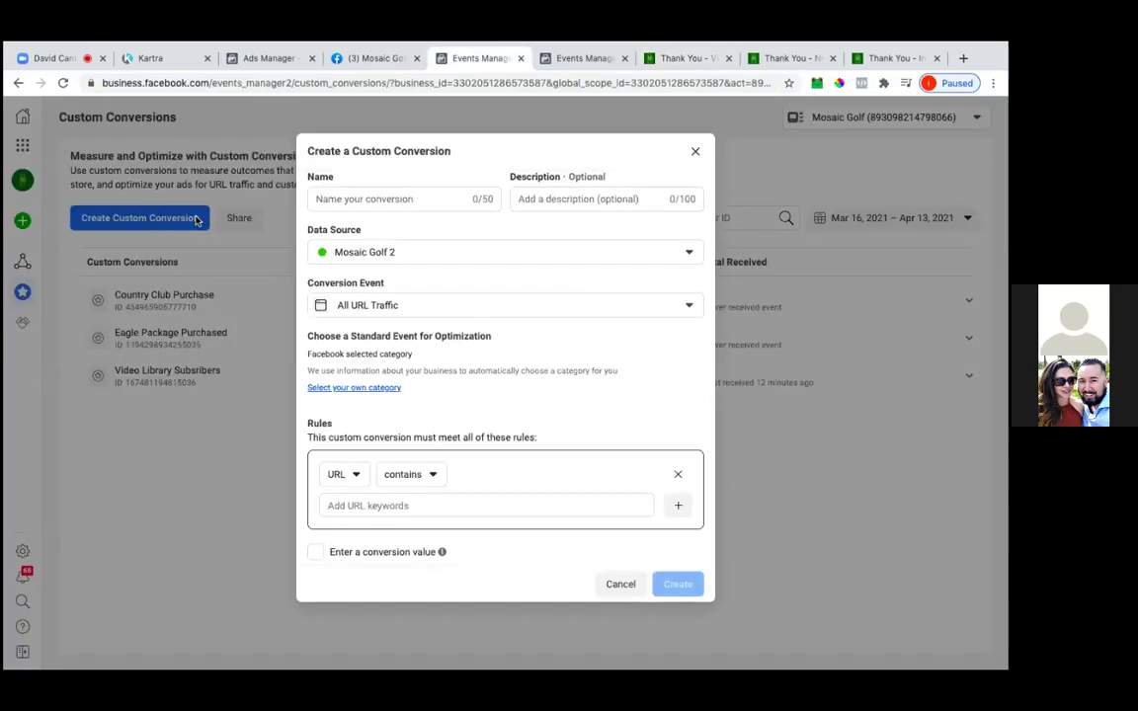
left_click(351, 504)
key("ctrl+v")
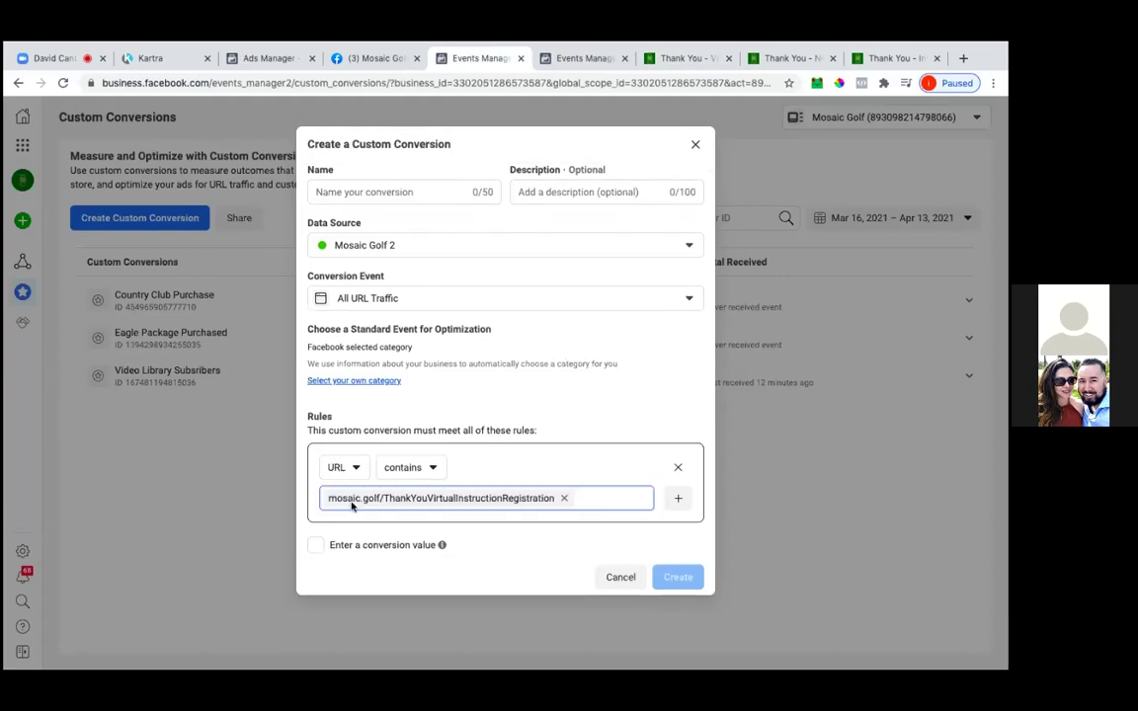
left_click(376, 380)
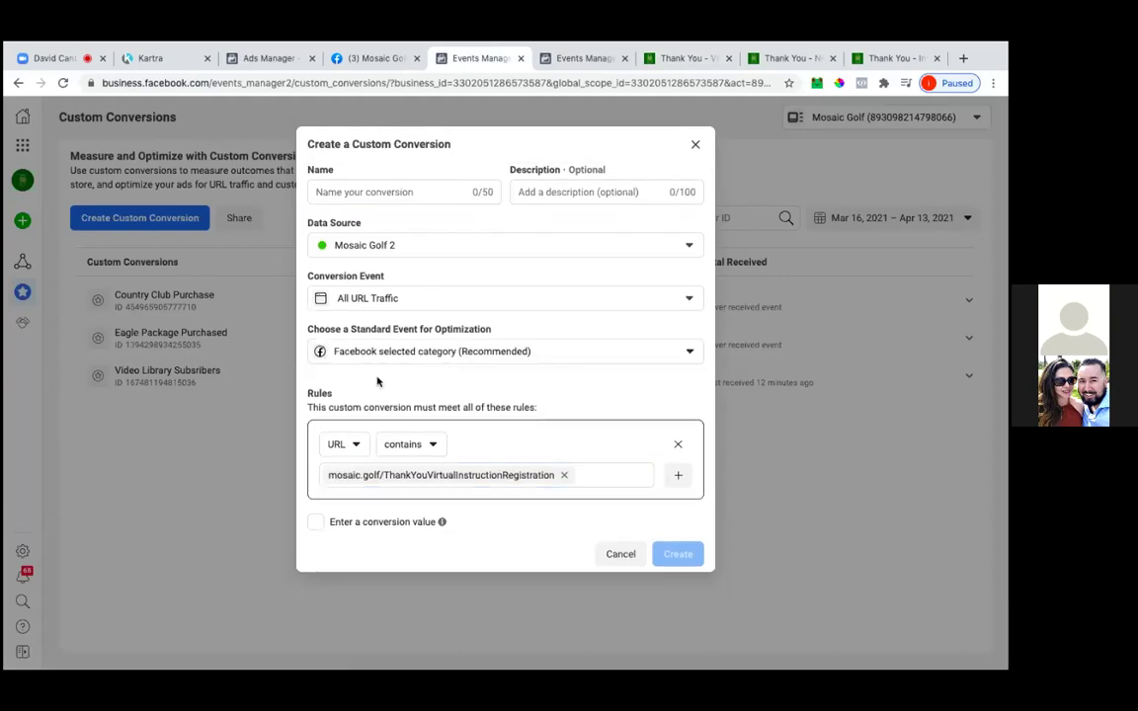
left_click(391, 357)
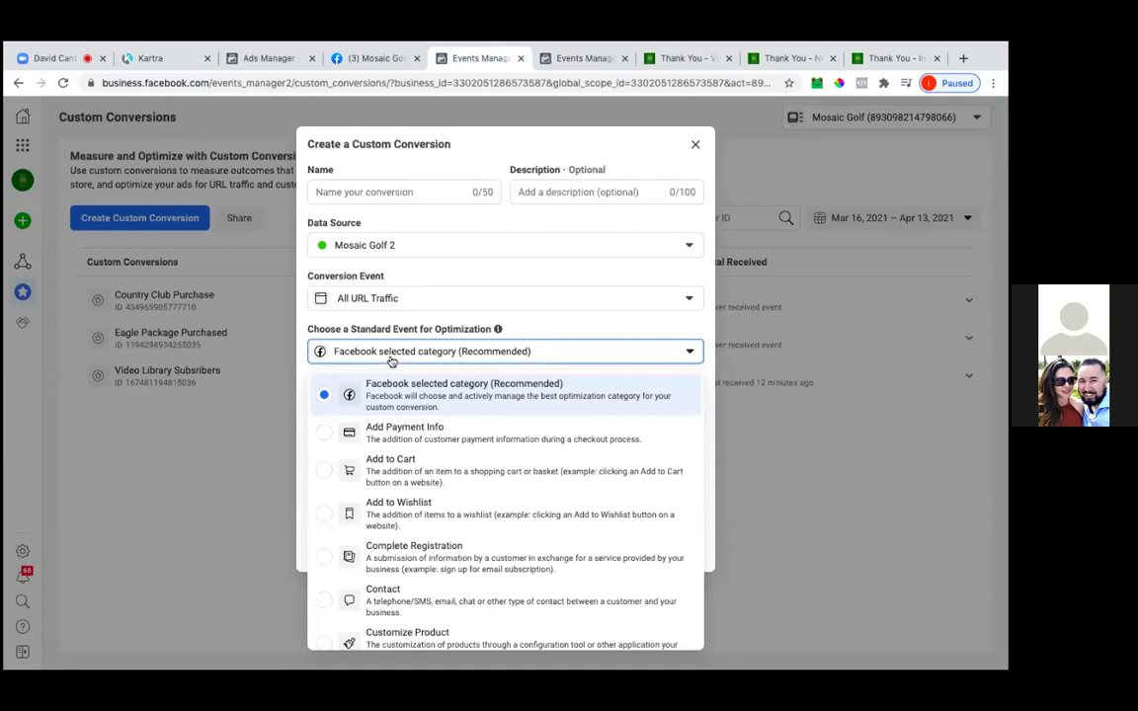
left_click(439, 547)
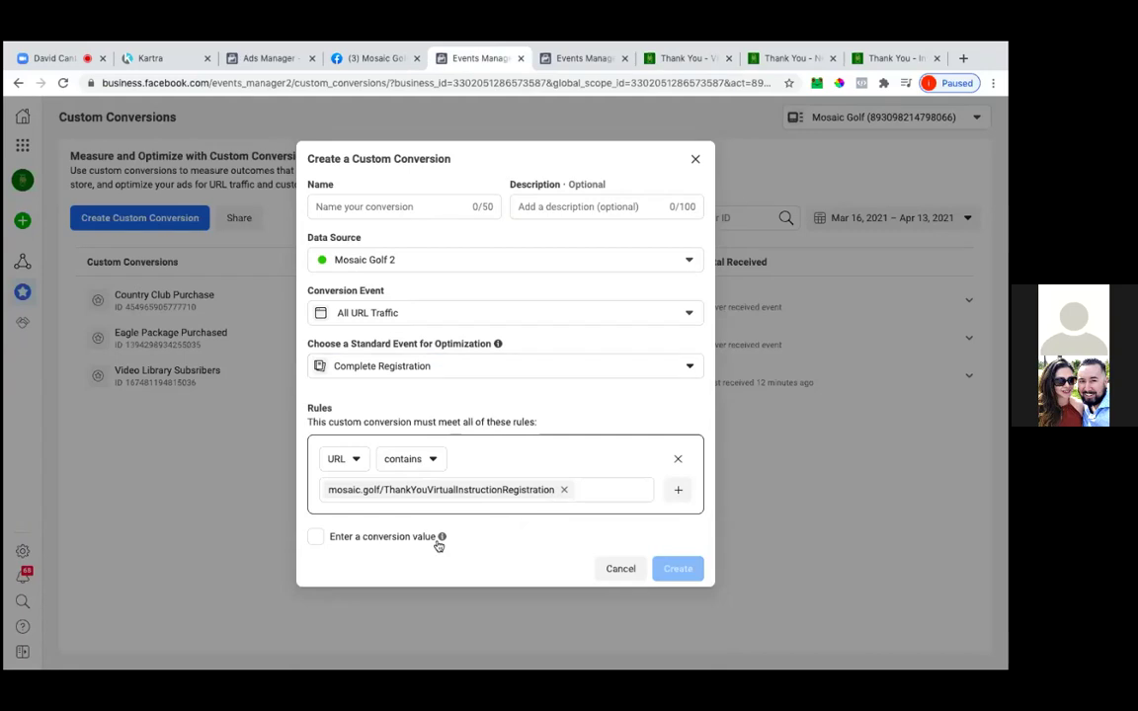
Step: Name the conversion 'Virtual Lesson Registration' and create it
left_click(386, 211)
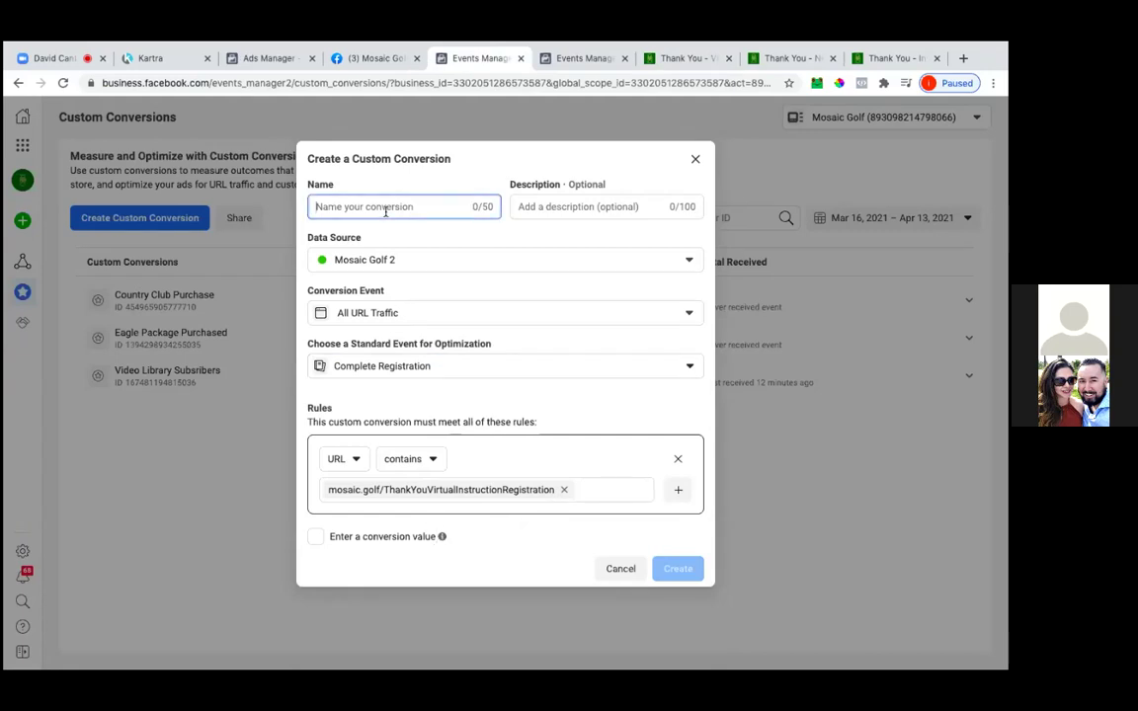
type("Virtu")
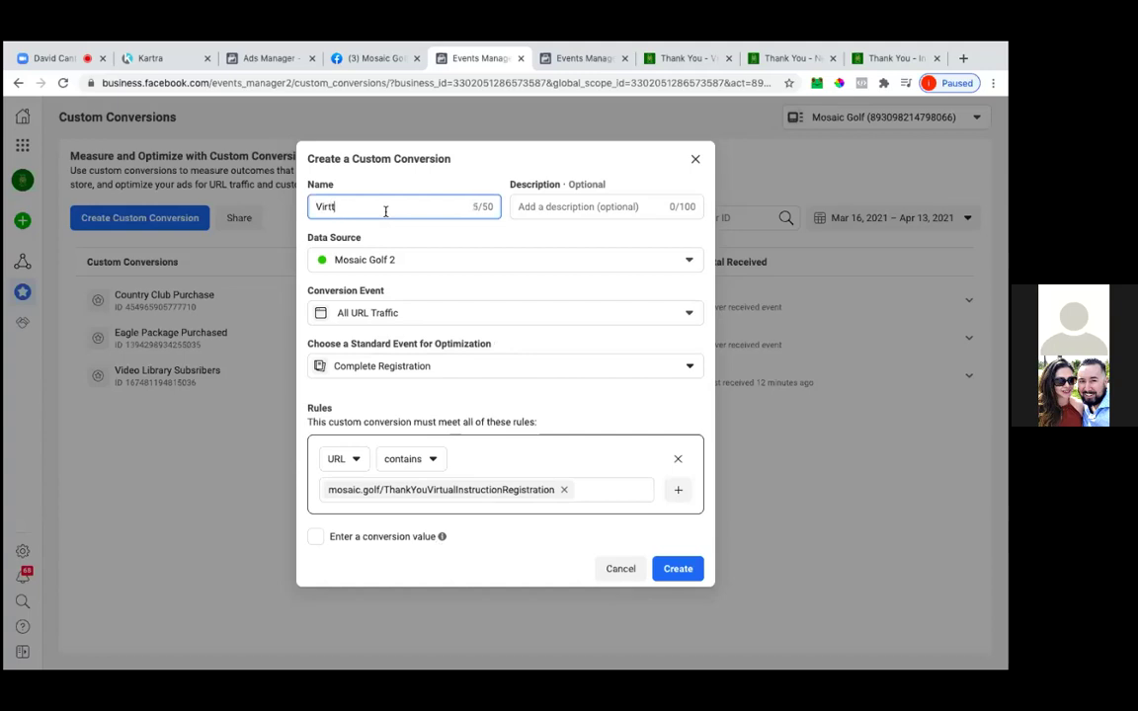
key("BackSpace")
type("ual Lesson Registration")
left_click(665, 571)
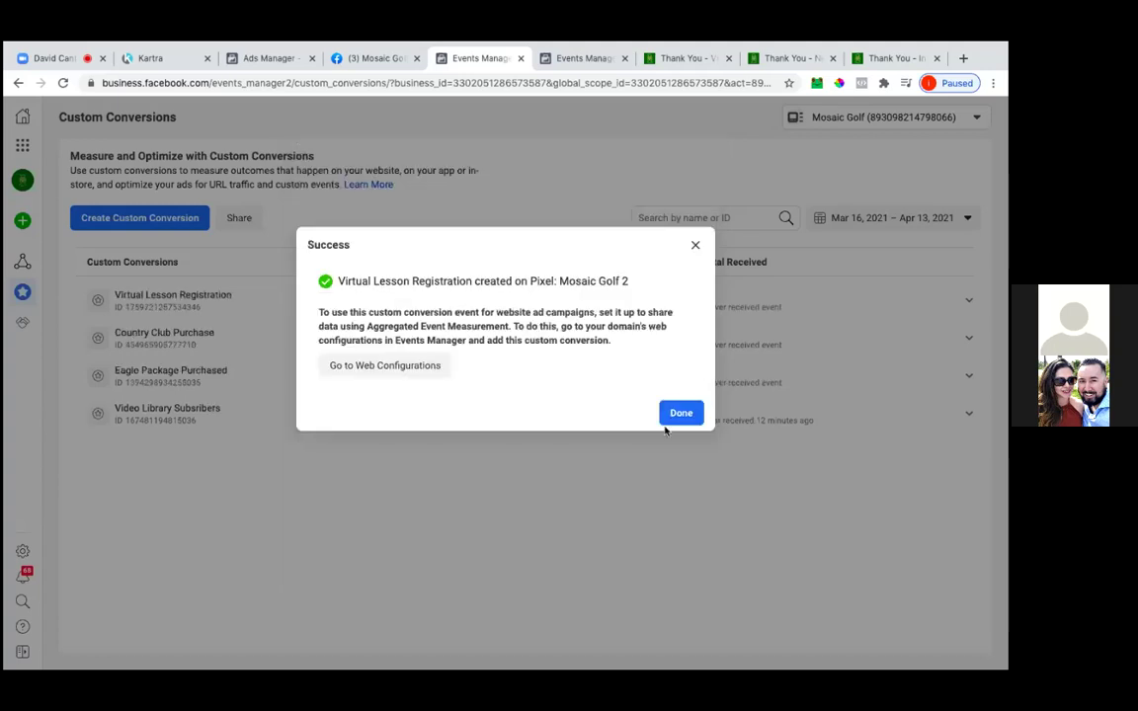
Step: Dismiss the success message and reload the webinar confirmation page
left_click(668, 414)
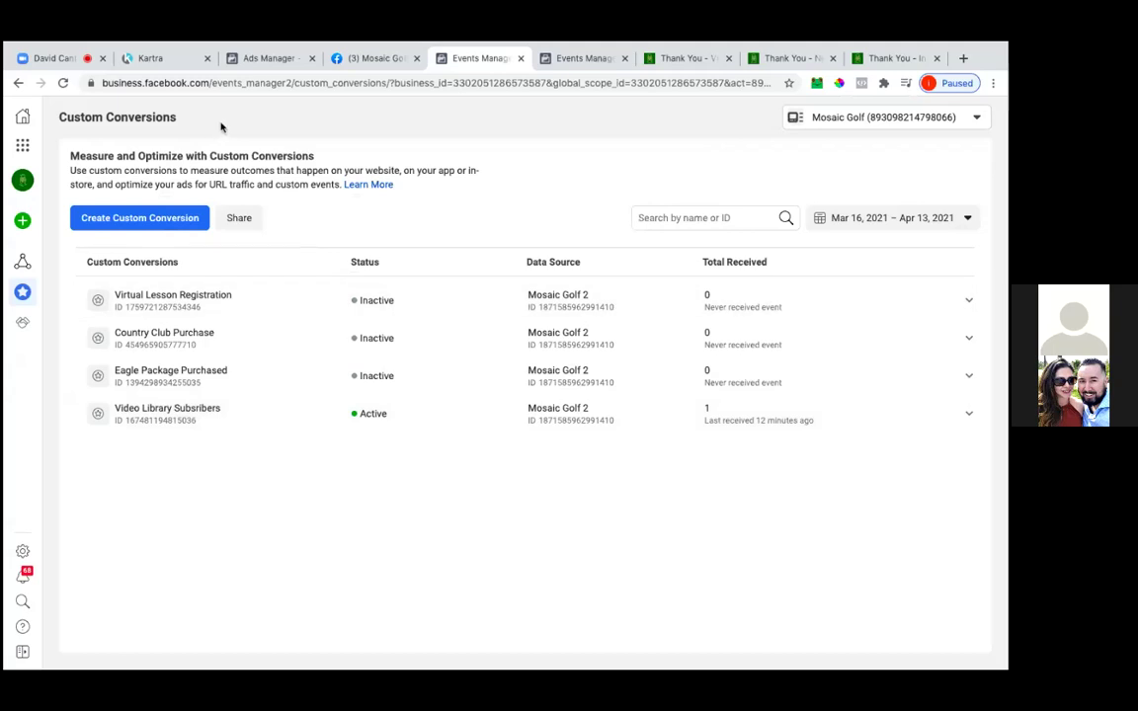
left_click(675, 57)
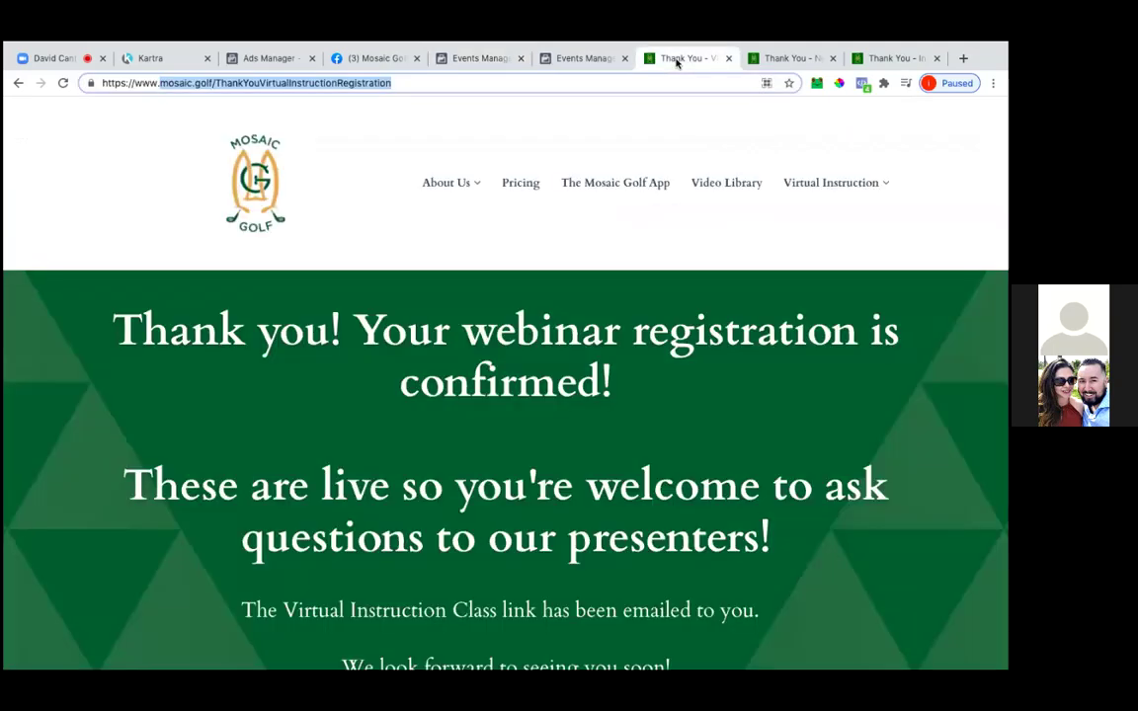
left_click(63, 84)
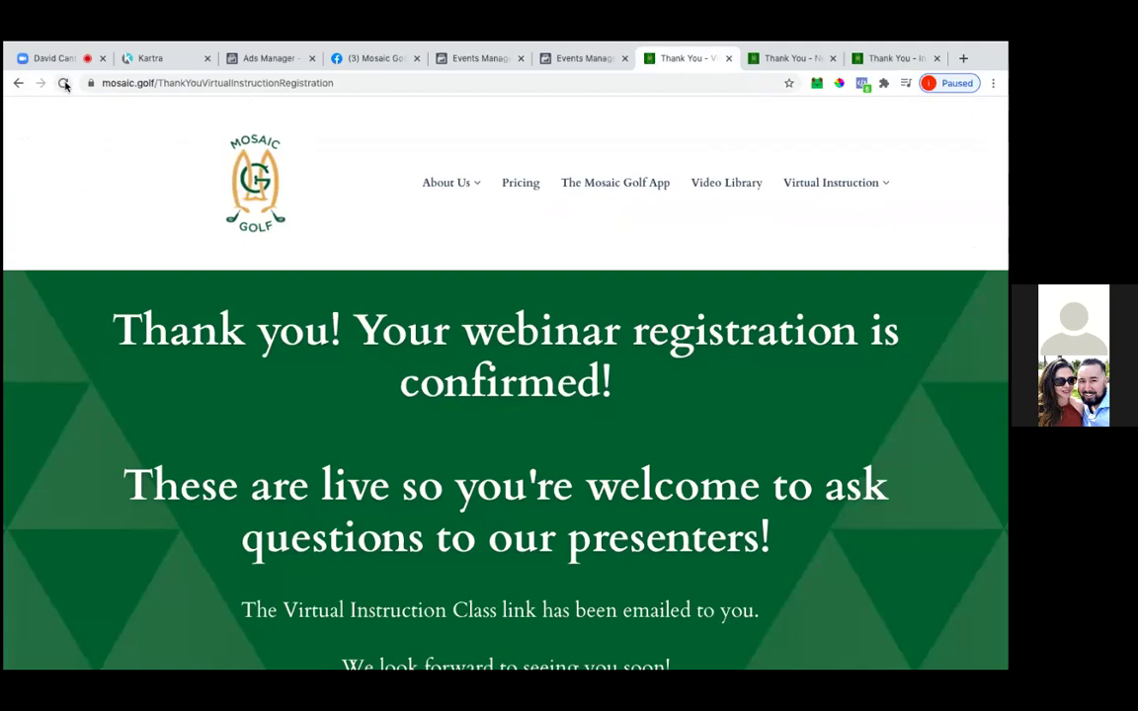
Step: Refresh Custom Conversions, then load the Country Club Purchase rule URL in a new tab
left_click(461, 62)
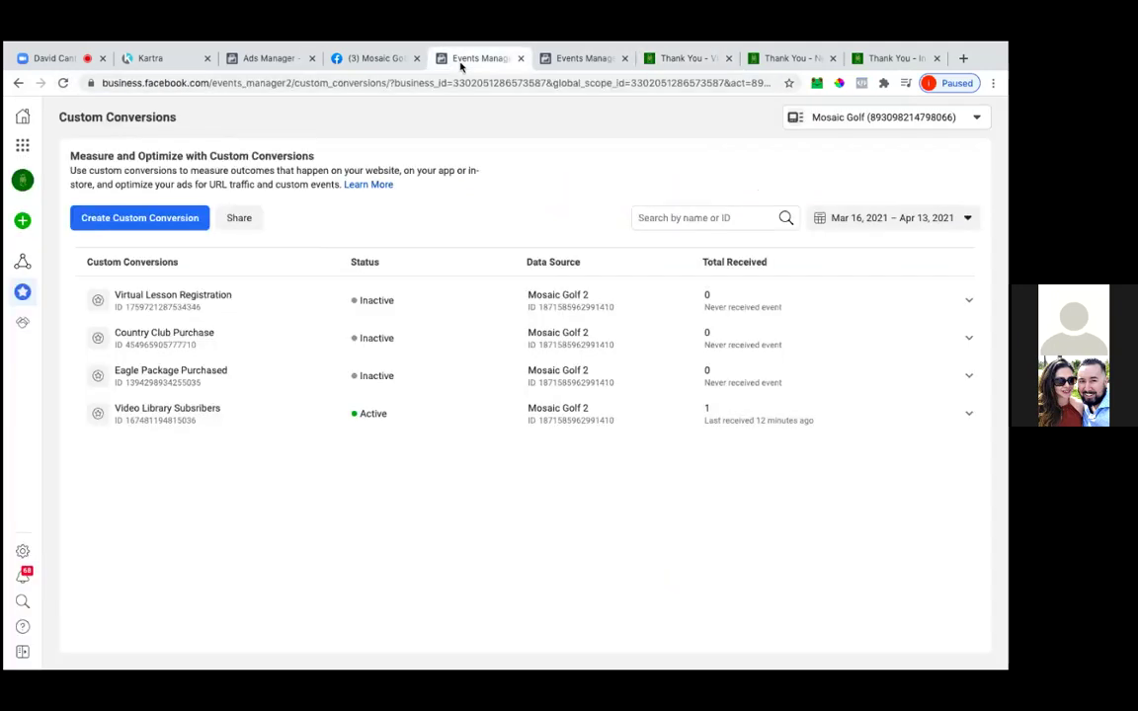
left_click(64, 85)
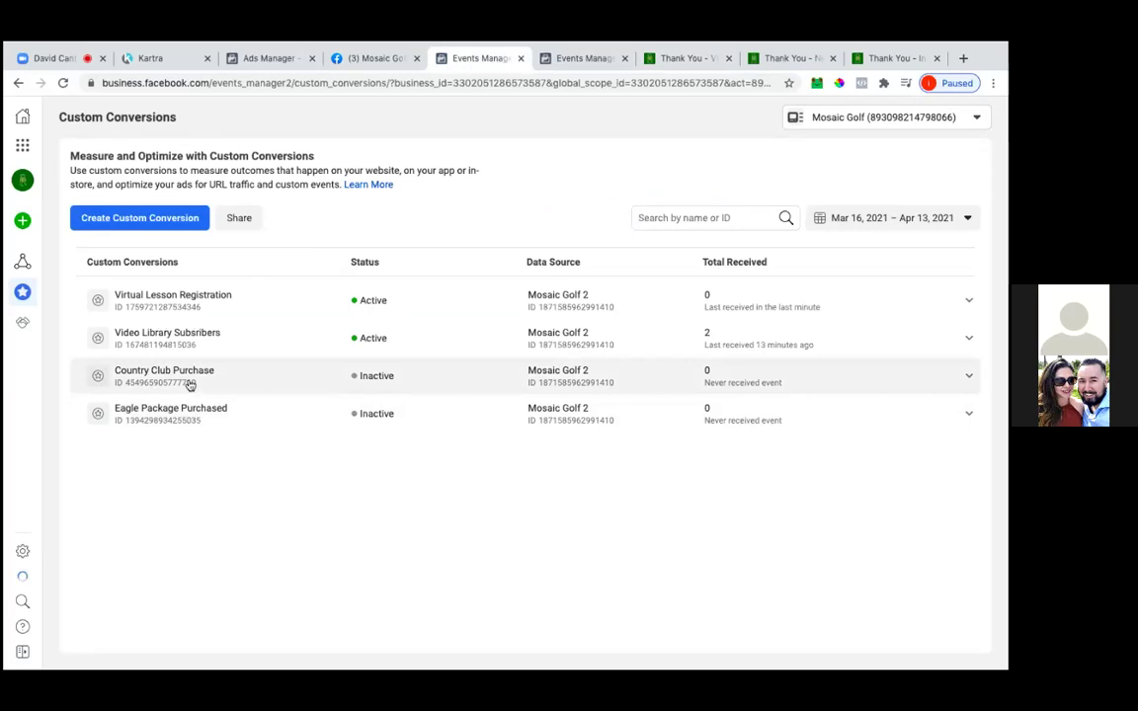
left_click(187, 381)
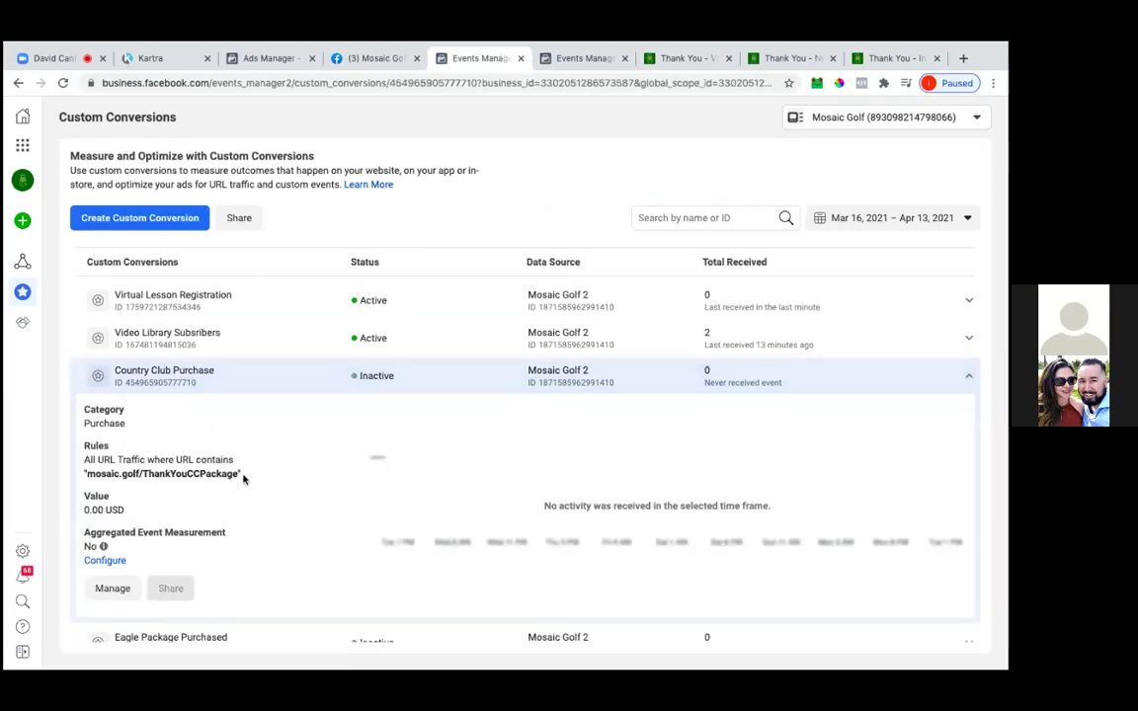
left_click_drag(239, 474, 84, 468)
key("ctrl+c")
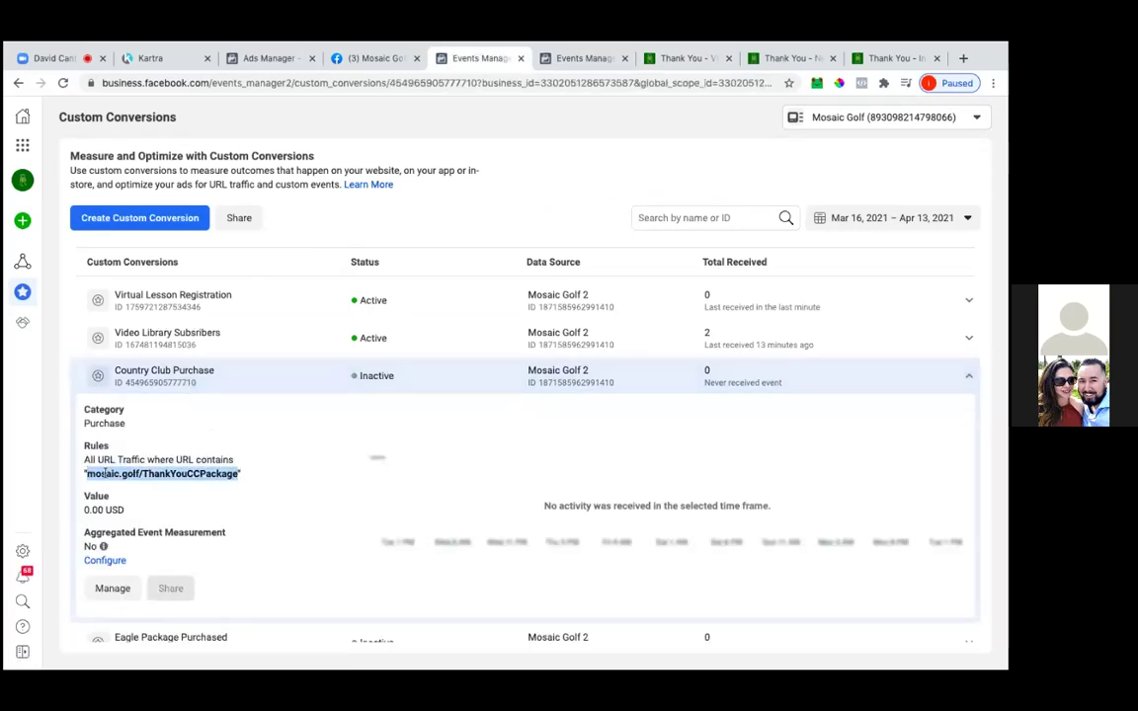
left_click(963, 58)
key("ctrl+v")
key("shift+Return")
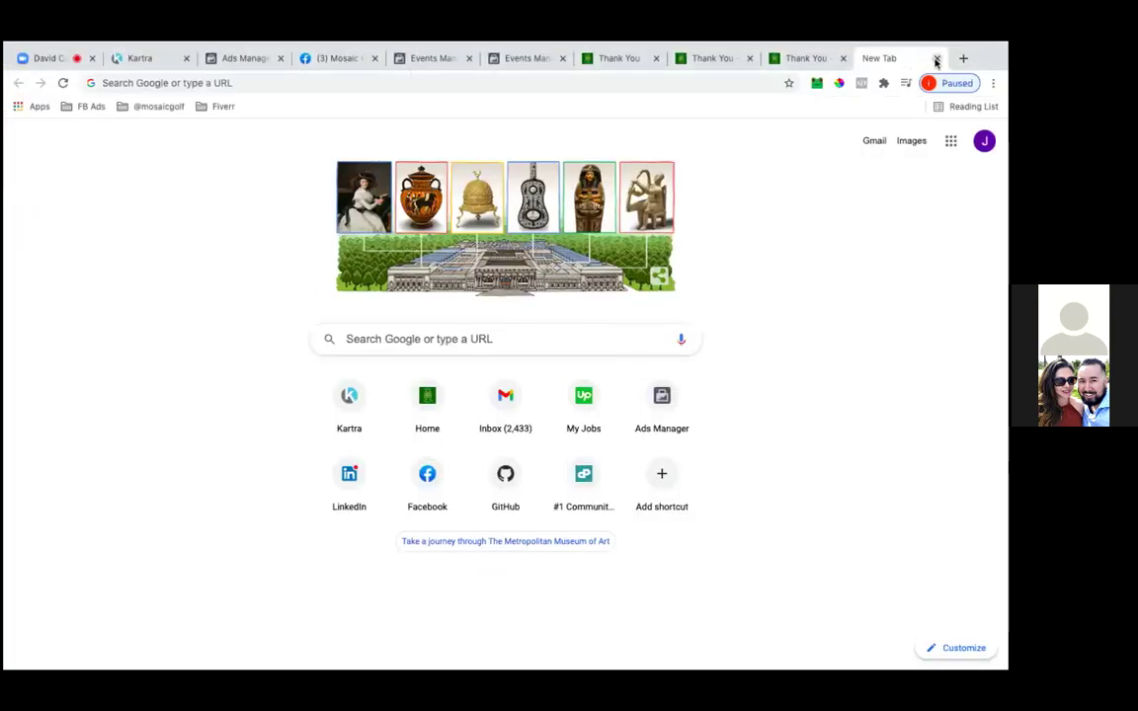
Step: Load the Eagle Package Purchased rule URL in a new tab, close it, and reload the conversions list
left_click(936, 58)
left_click(148, 382)
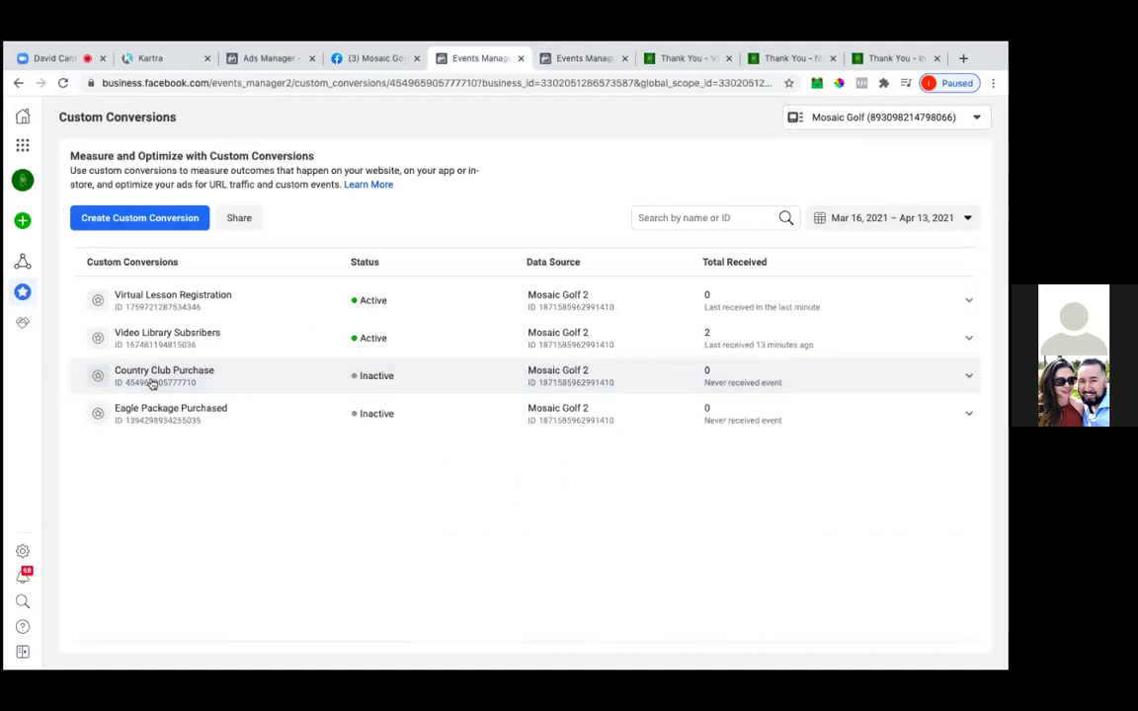
left_click(161, 422)
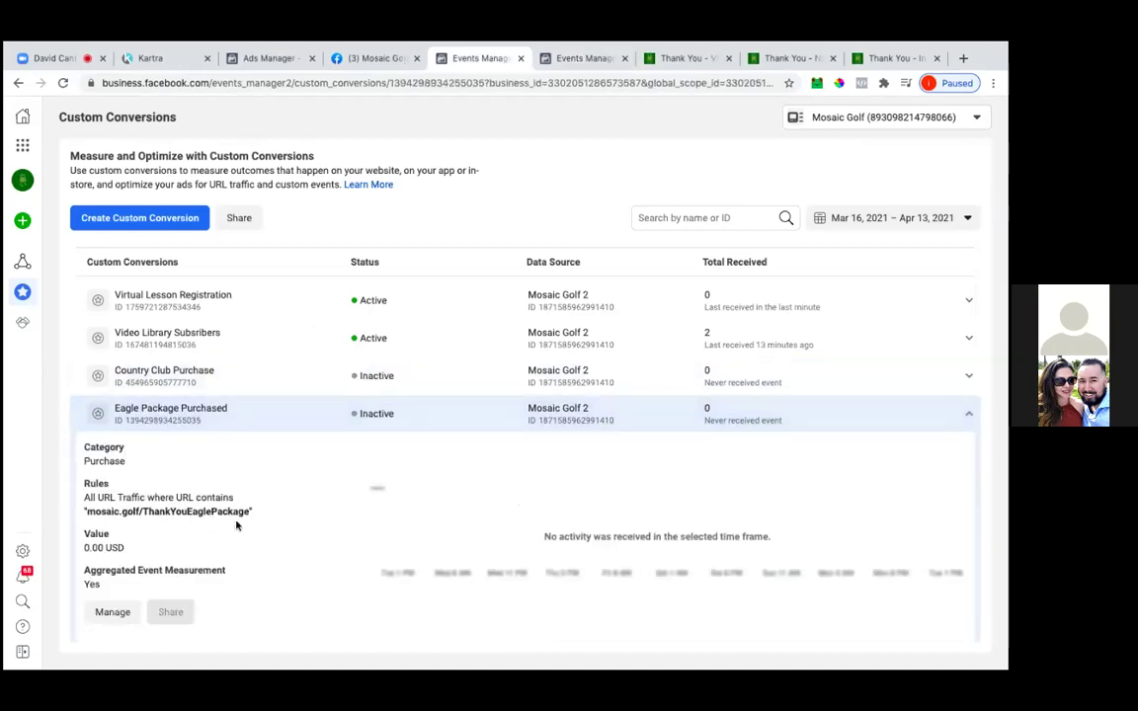
left_click_drag(250, 511, 86, 511)
key("ctrl+c")
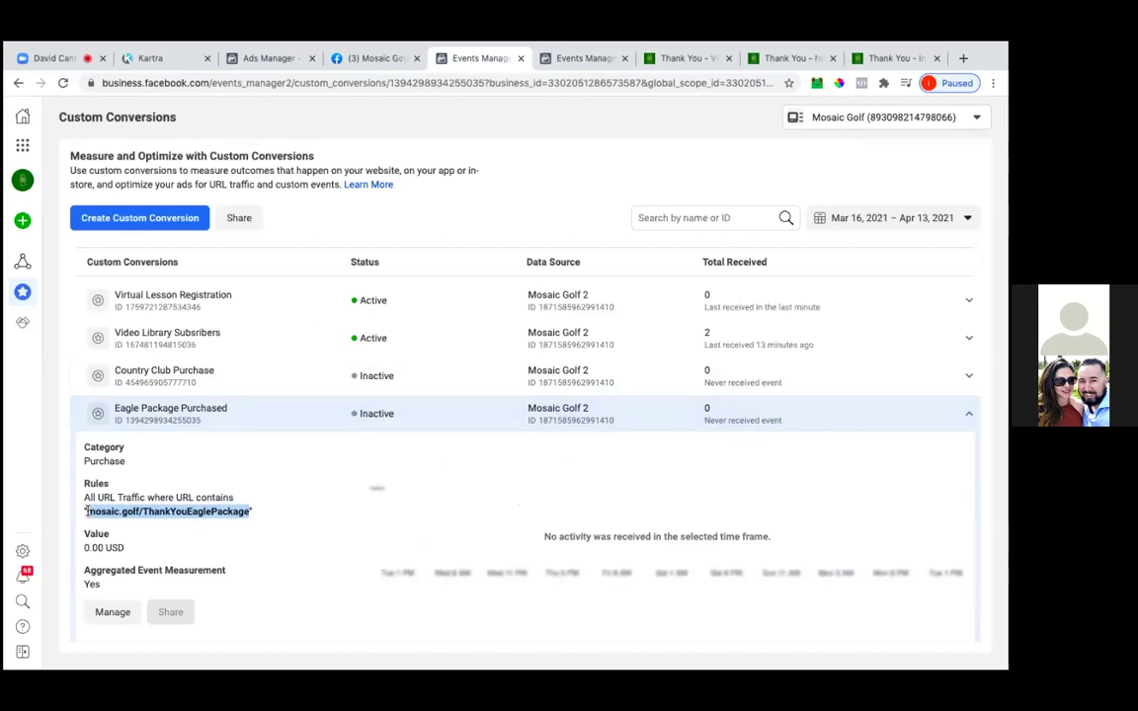
left_click(963, 58)
key("ctrl+v")
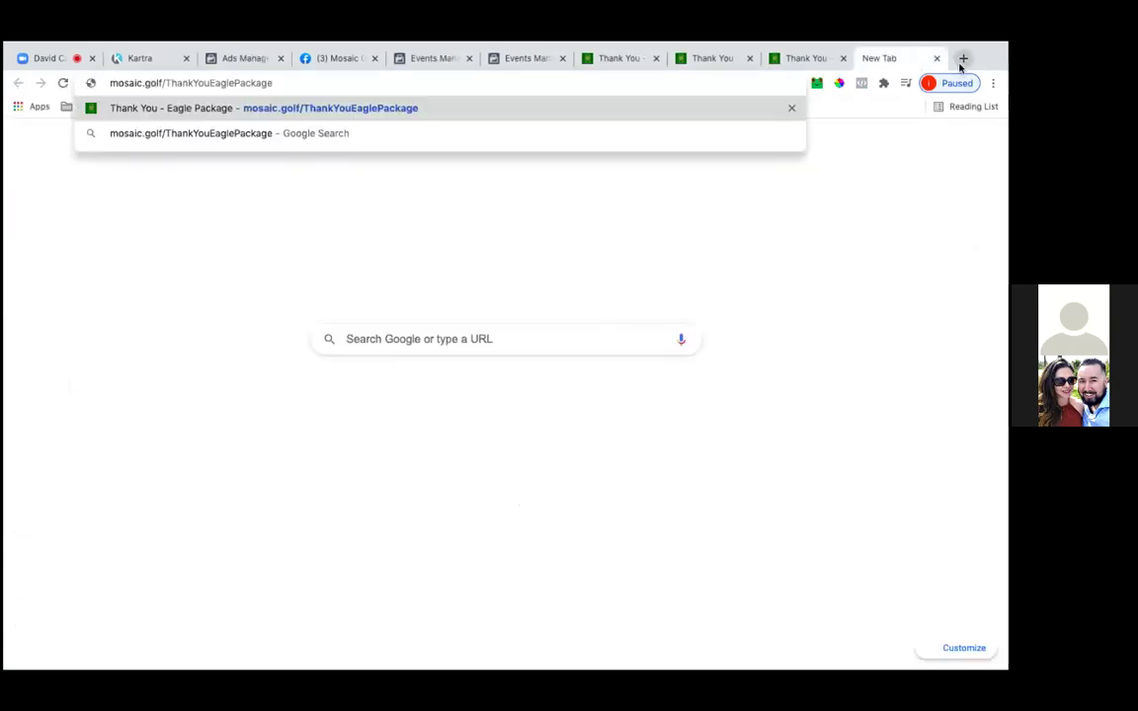
key("Return")
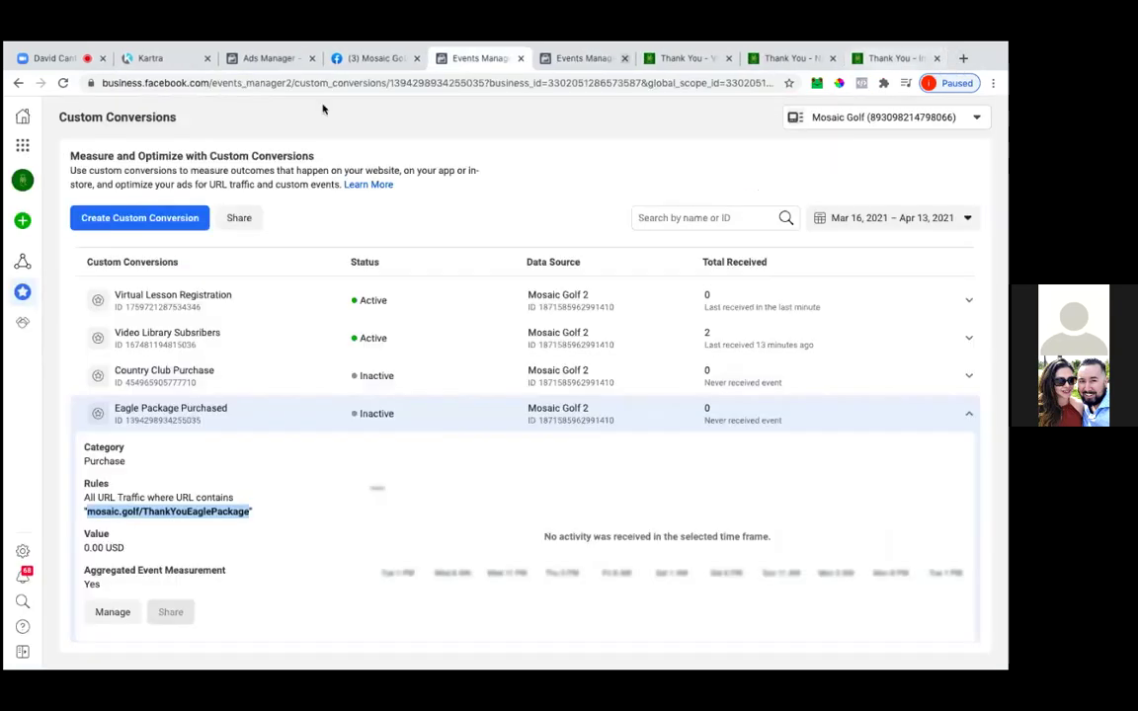
left_click(936, 58)
left_click(62, 83)
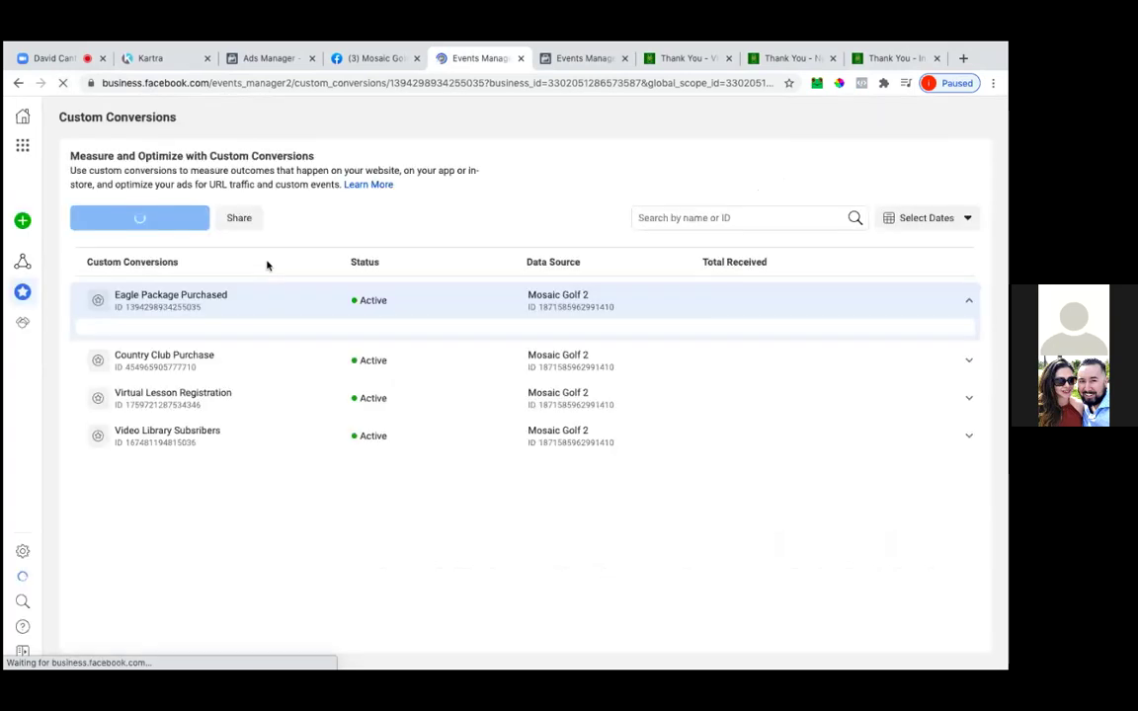
Step: Close the webinar tab, copy mosaic.golf/Newsletterconfirm, and return to the Custom Conversions list
left_click(692, 62)
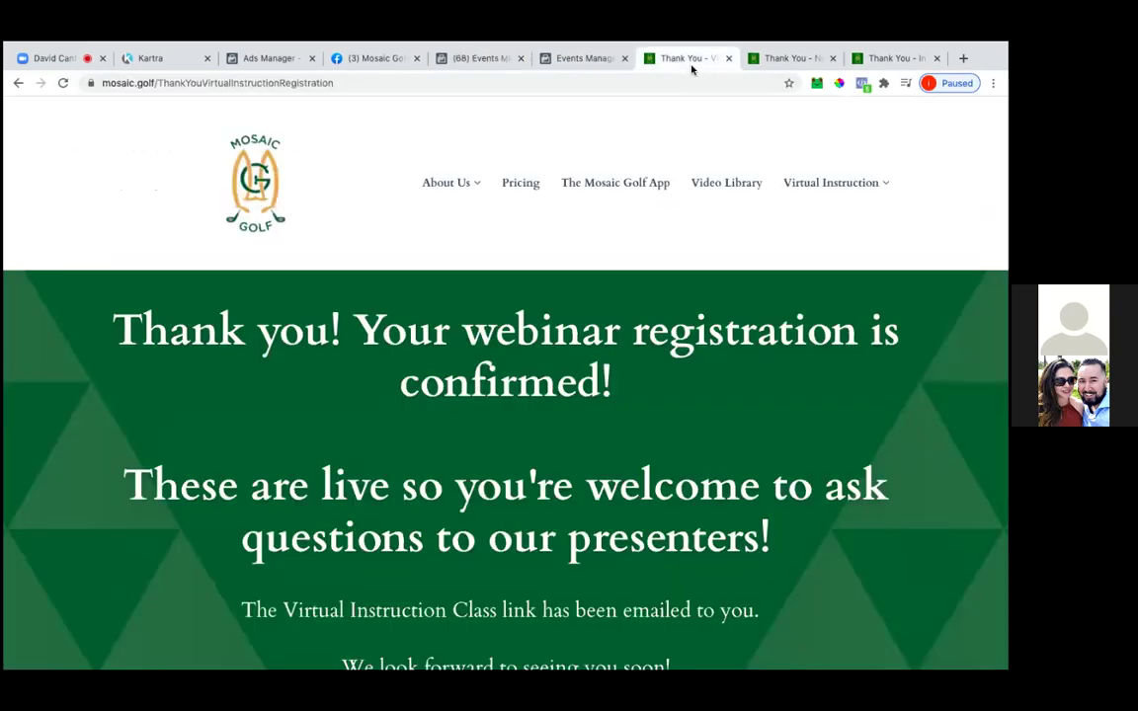
left_click(728, 58)
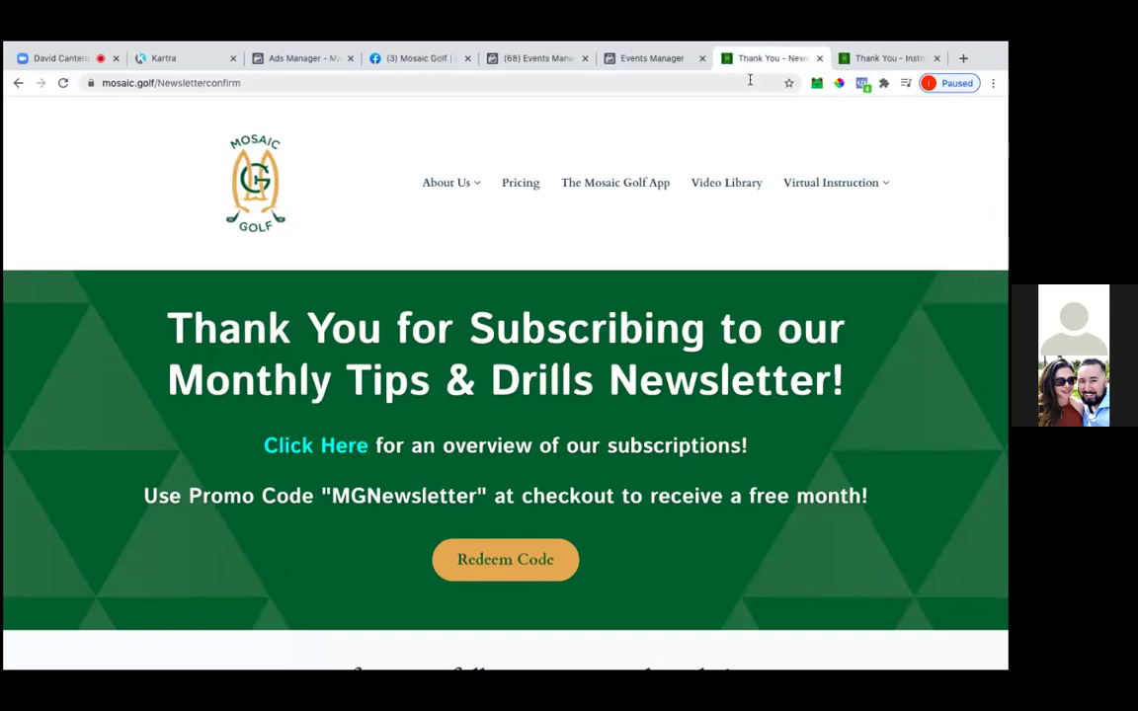
left_click(430, 83)
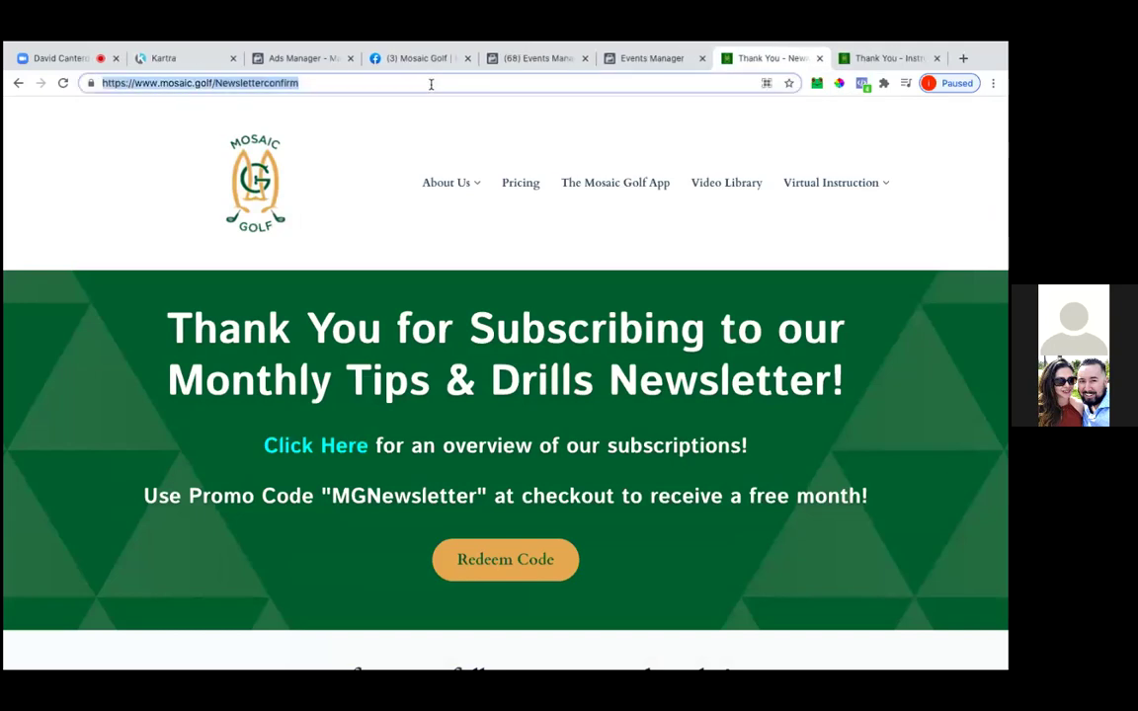
left_click_drag(336, 83, 155, 84)
key("super+c")
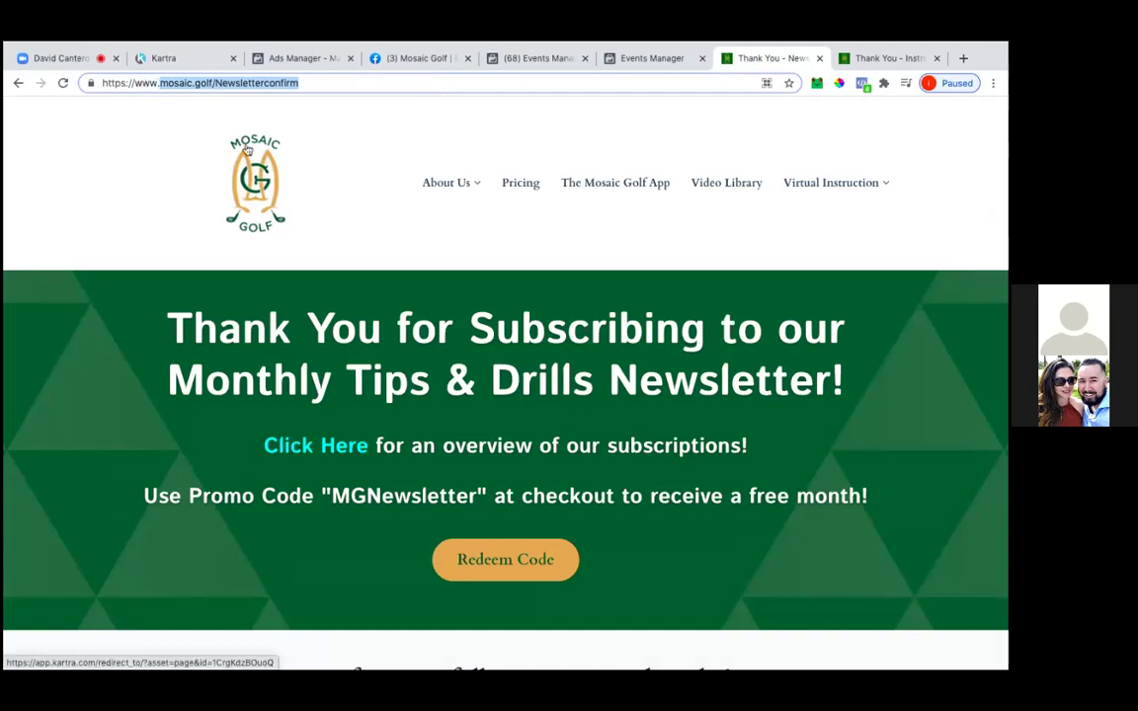
left_click(279, 57)
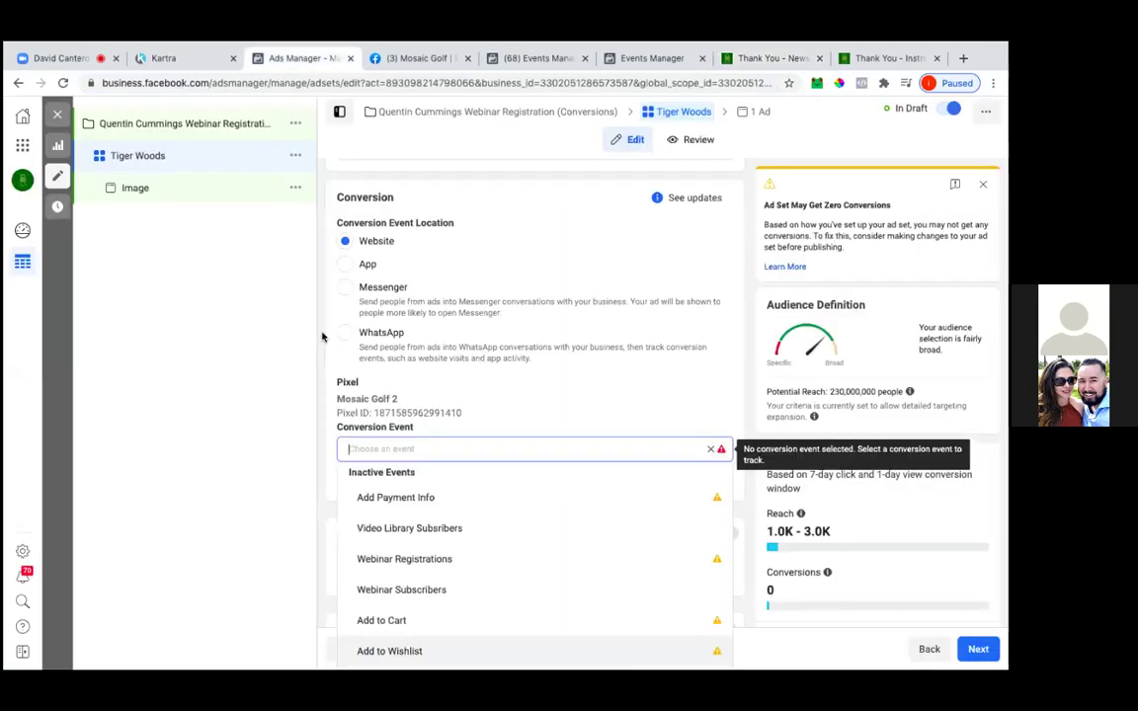
left_click(524, 57)
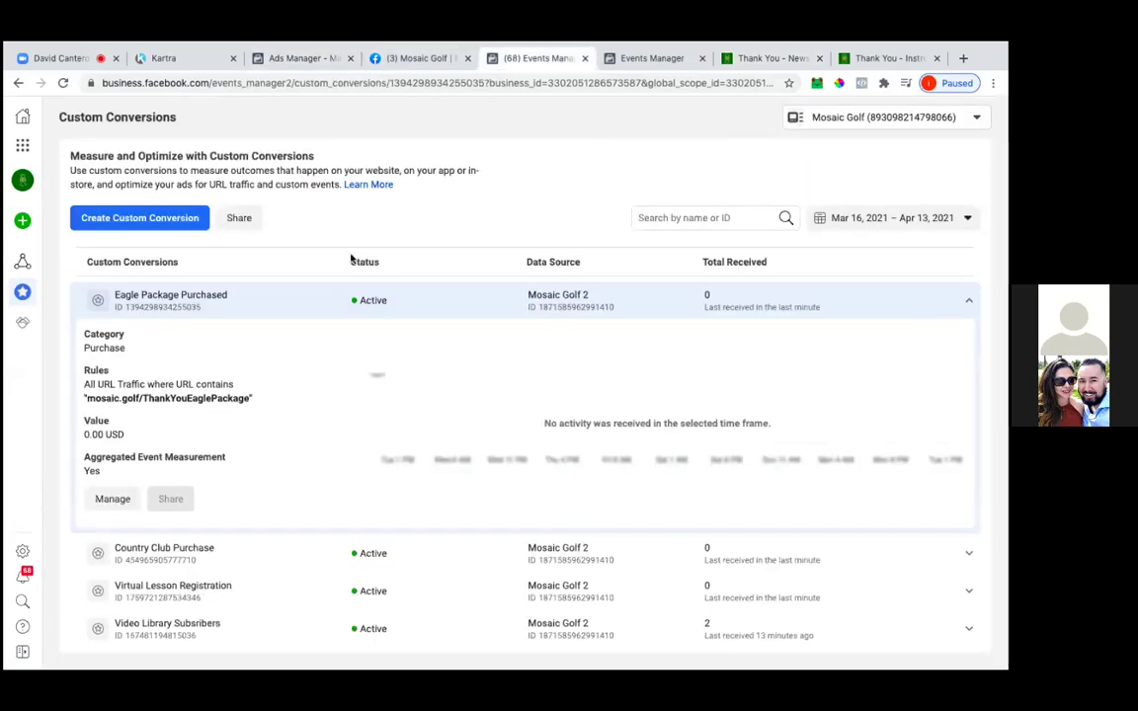
left_click(158, 299)
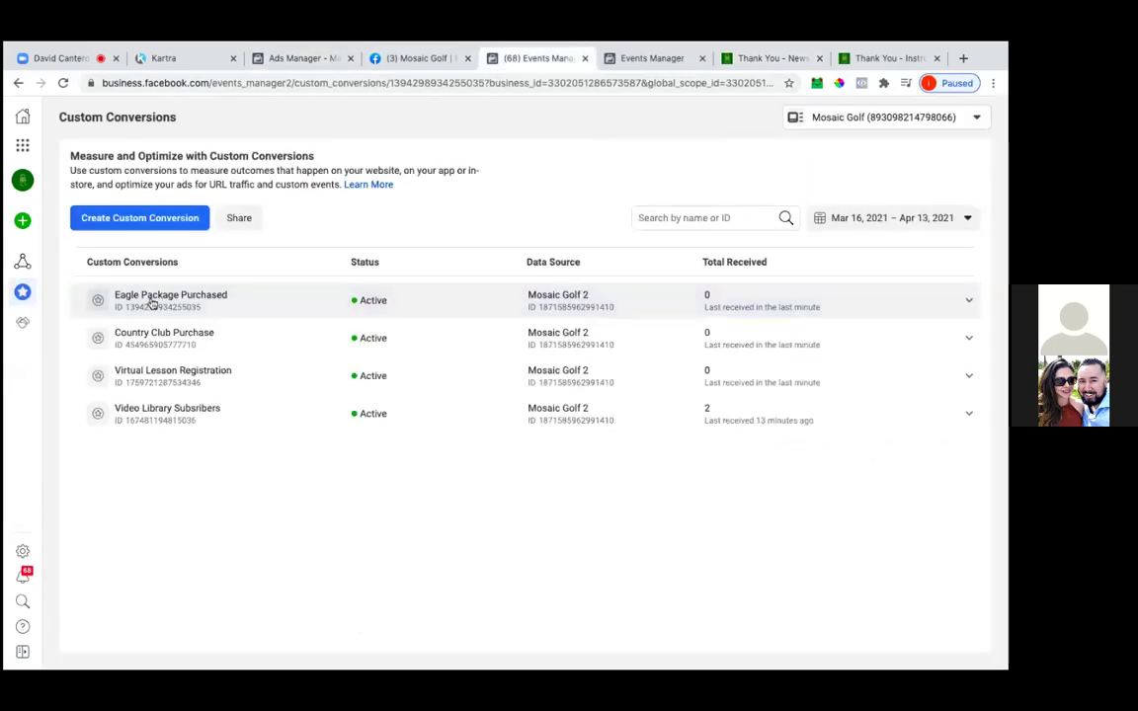
Step: Start a new custom conversion with URL rule mosaic.golf/Newsletterconfirm and the Complete Registration event
left_click(164, 218)
left_click(381, 504)
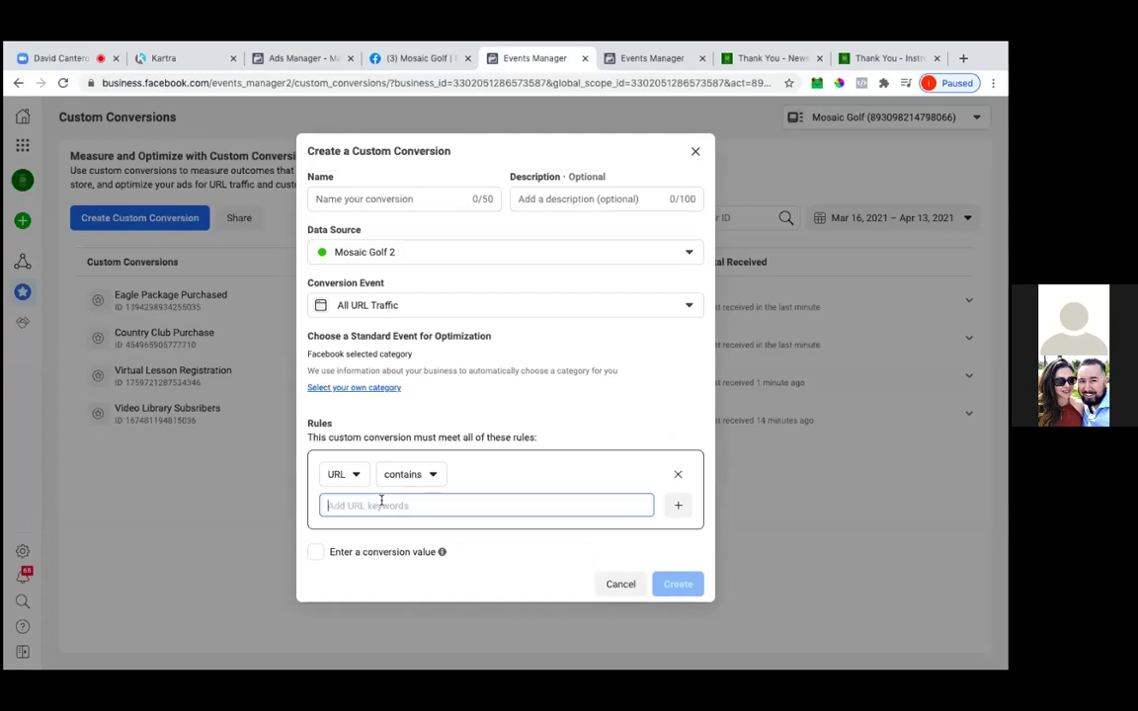
key("super+v")
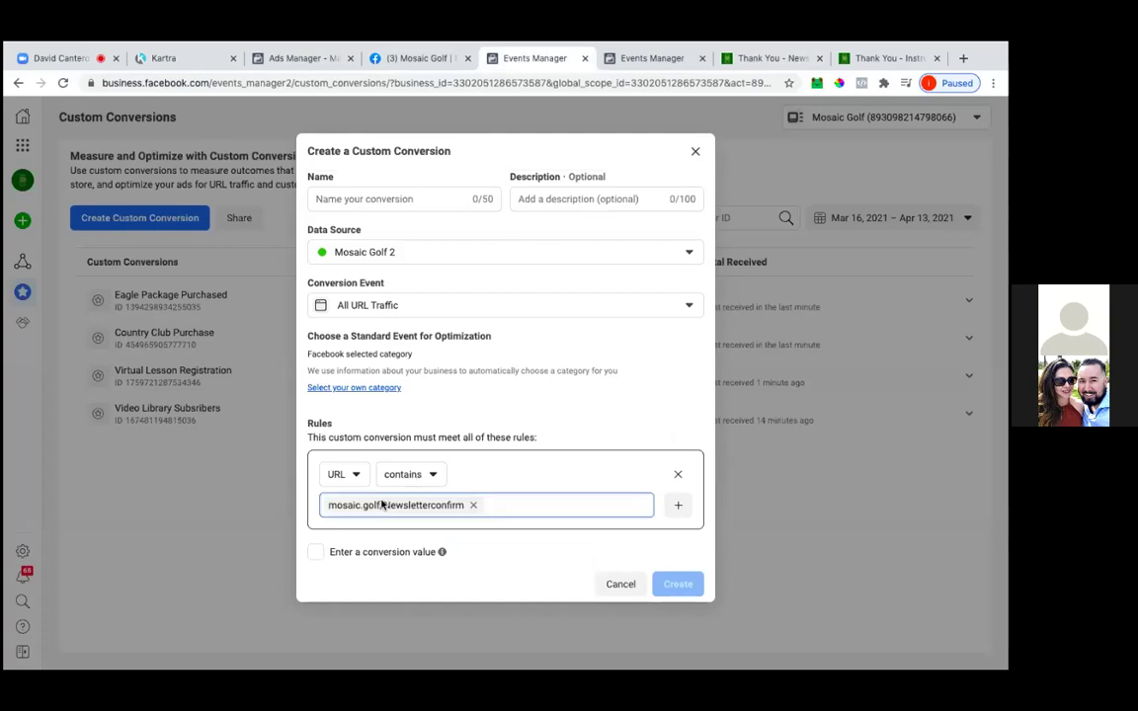
left_click(364, 389)
left_click(394, 359)
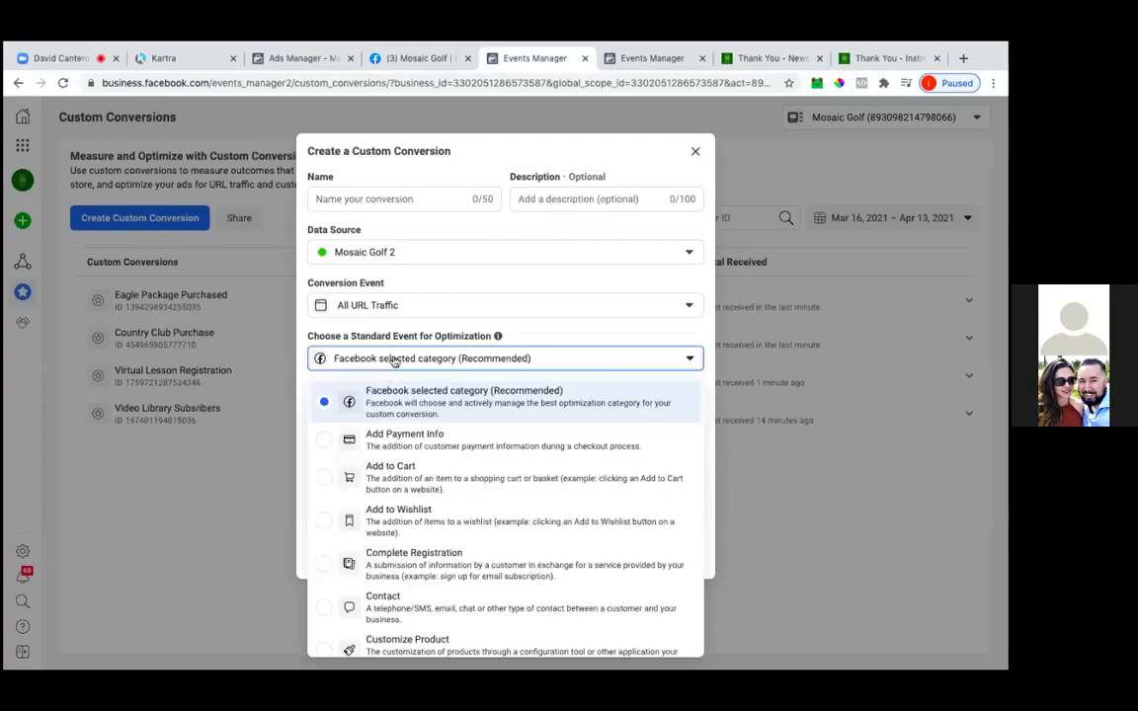
left_click(401, 564)
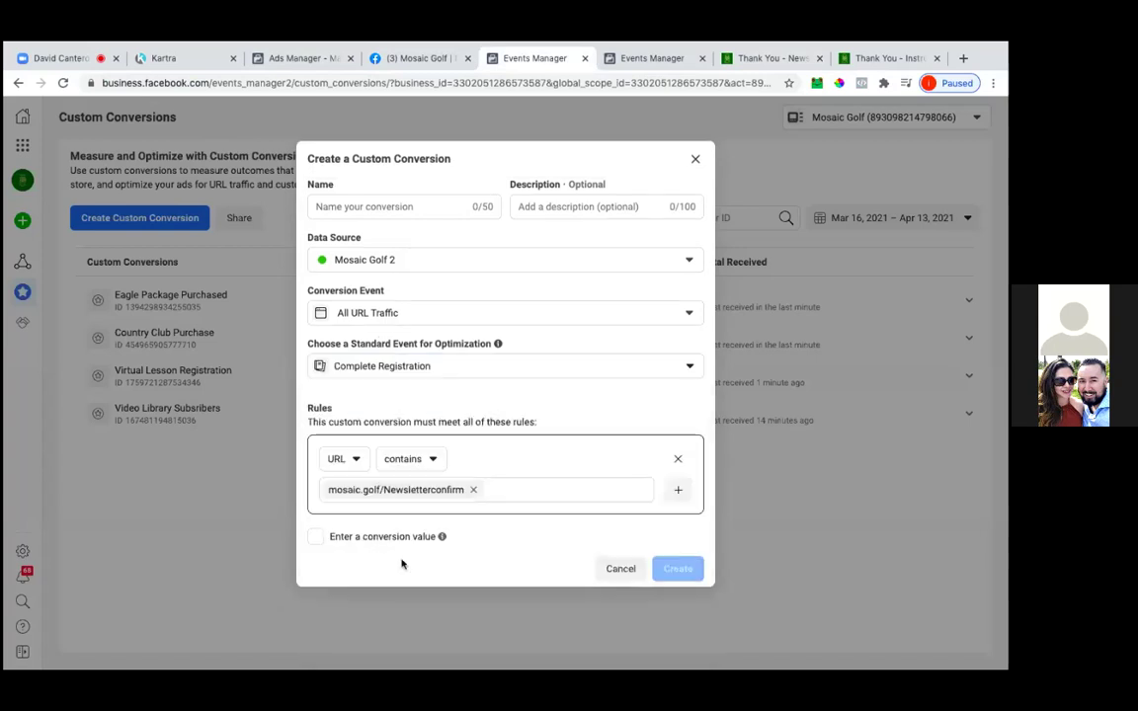
Step: Name the conversion 'Newsletter Sign Up', create it, and dismiss the success message
left_click(377, 205)
type("New")
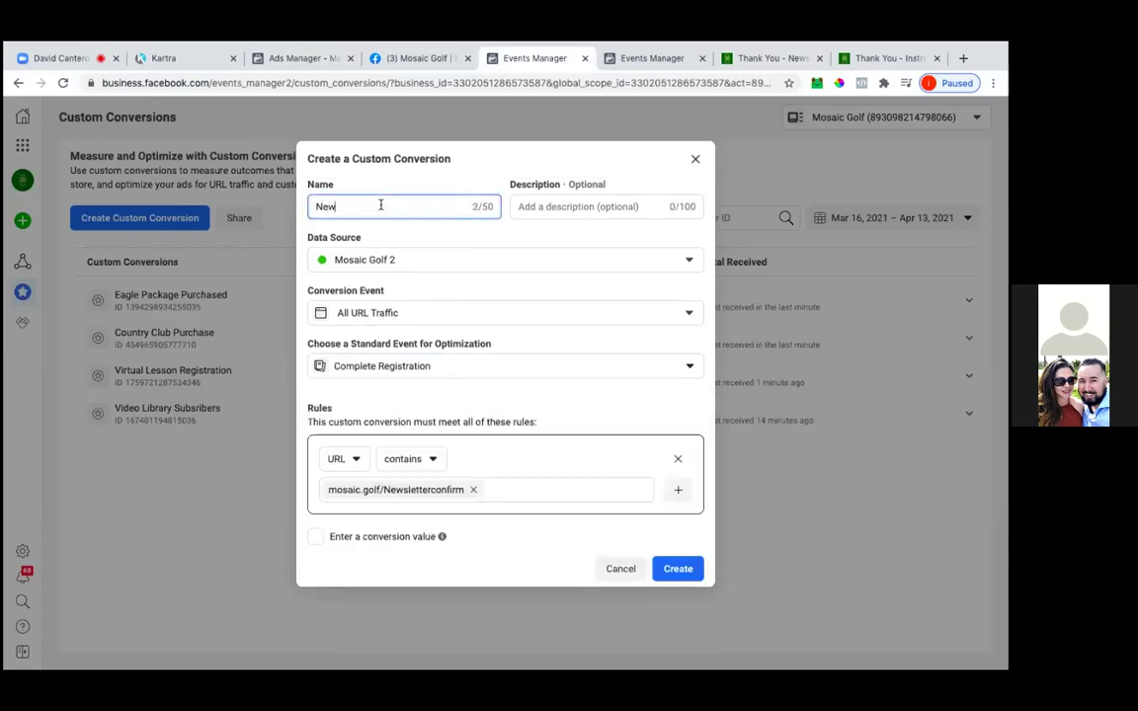
type("sletter")
key("BackSpace")
key("BackSpace")
type("gn Up")
left_click(665, 569)
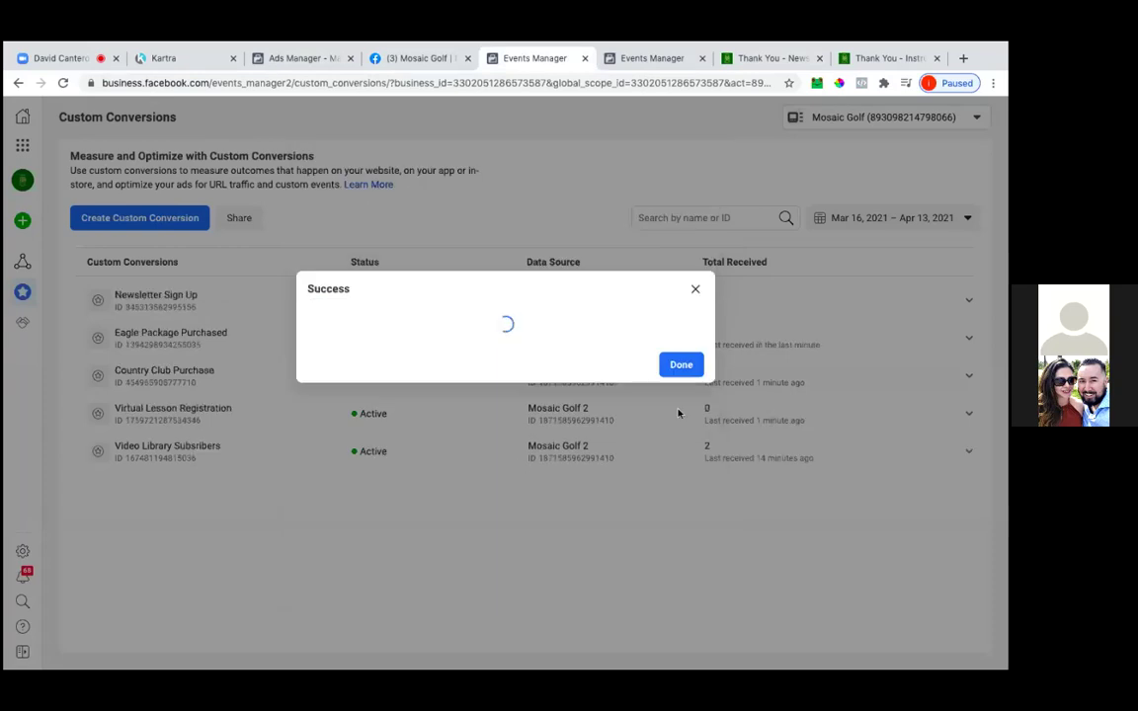
left_click(681, 458)
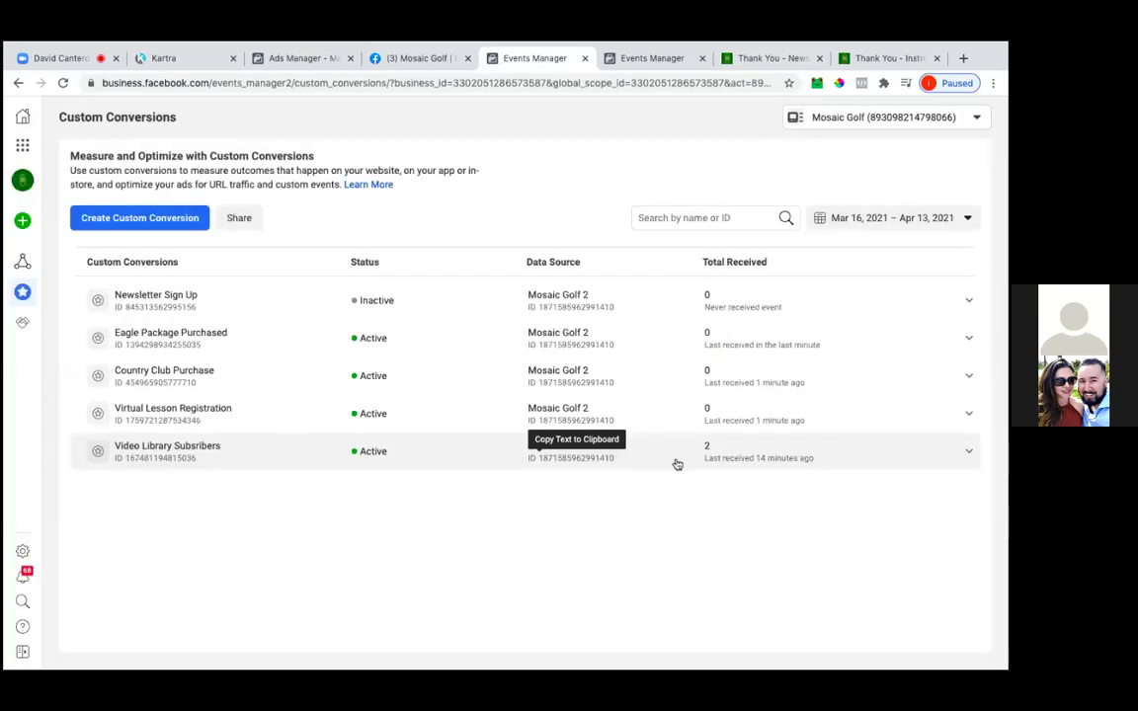
Step: Reload the newsletter confirmation page and confirm in Pixel Helper that Newsletter Sign Up fired
left_click(746, 61)
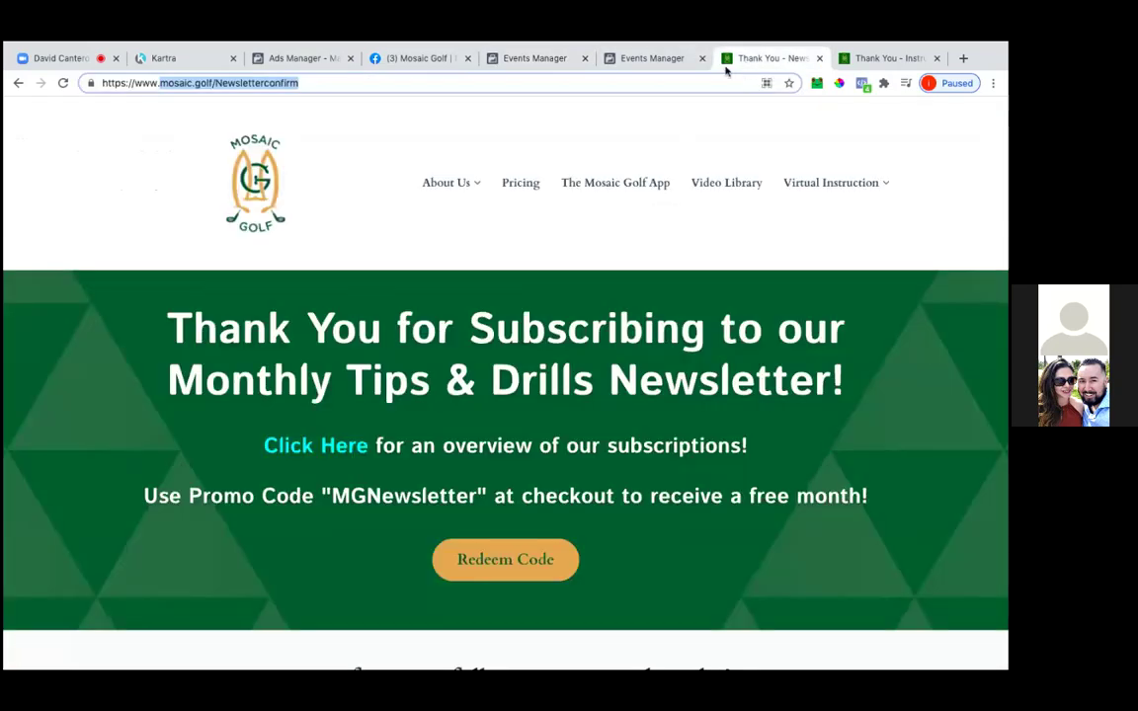
left_click(63, 83)
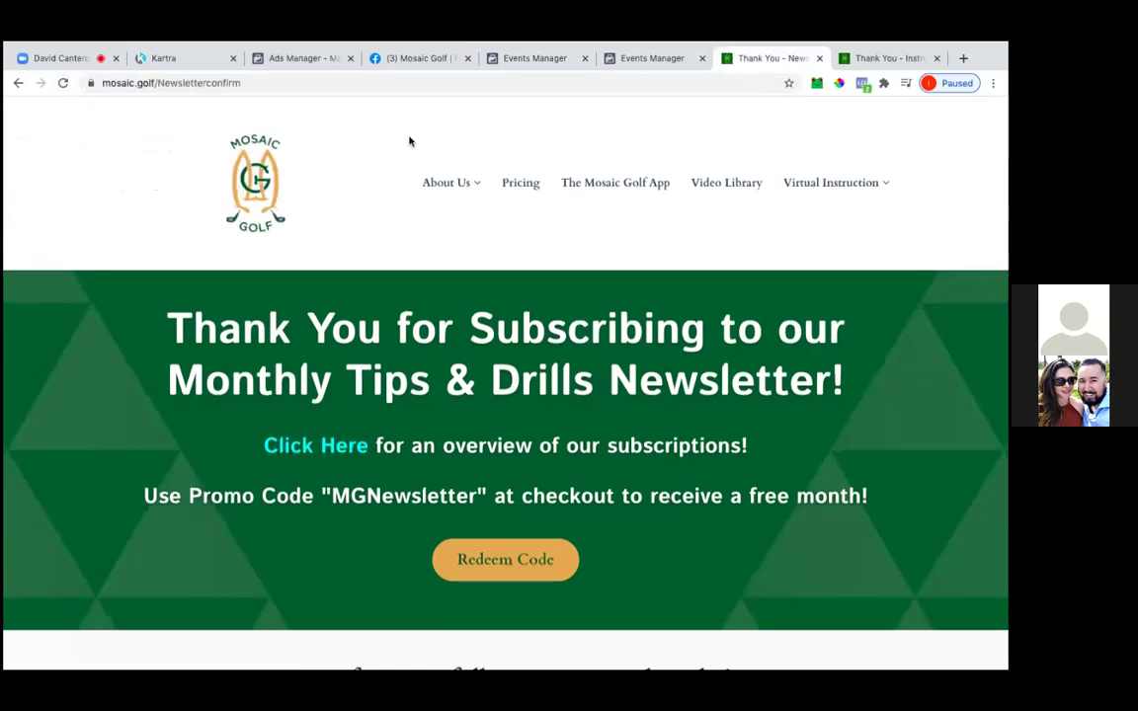
left_click(863, 85)
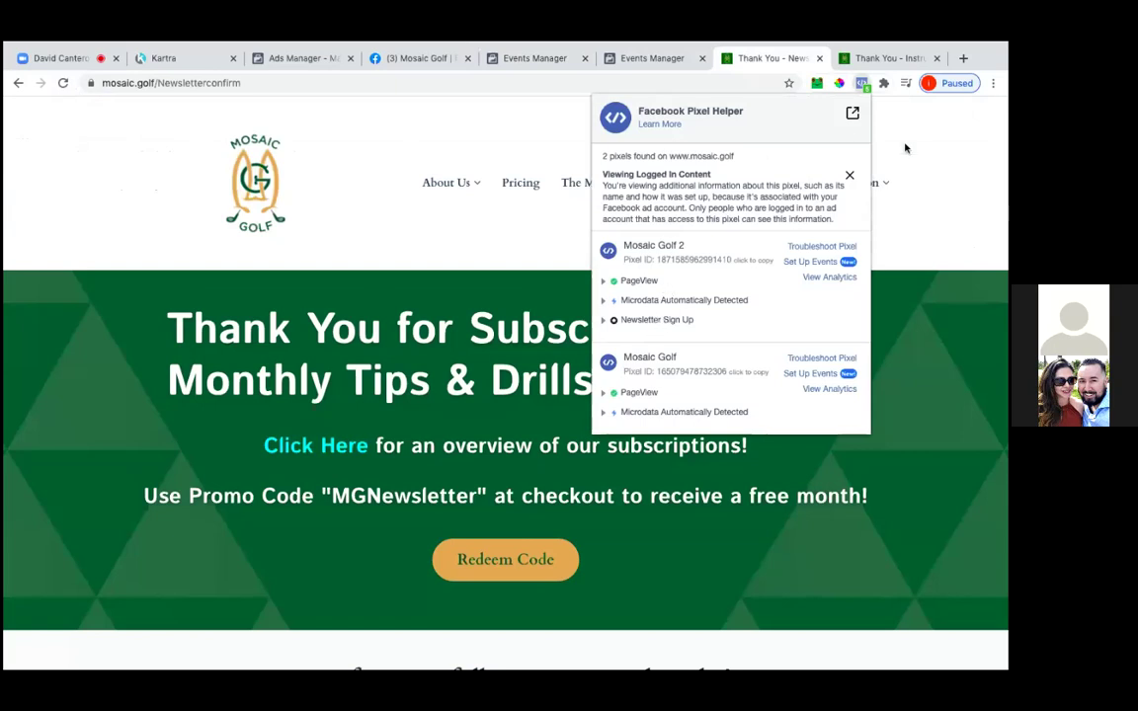
left_click(861, 89)
Step: Close the newsletter page and refresh the Custom Conversions list
left_click(819, 60)
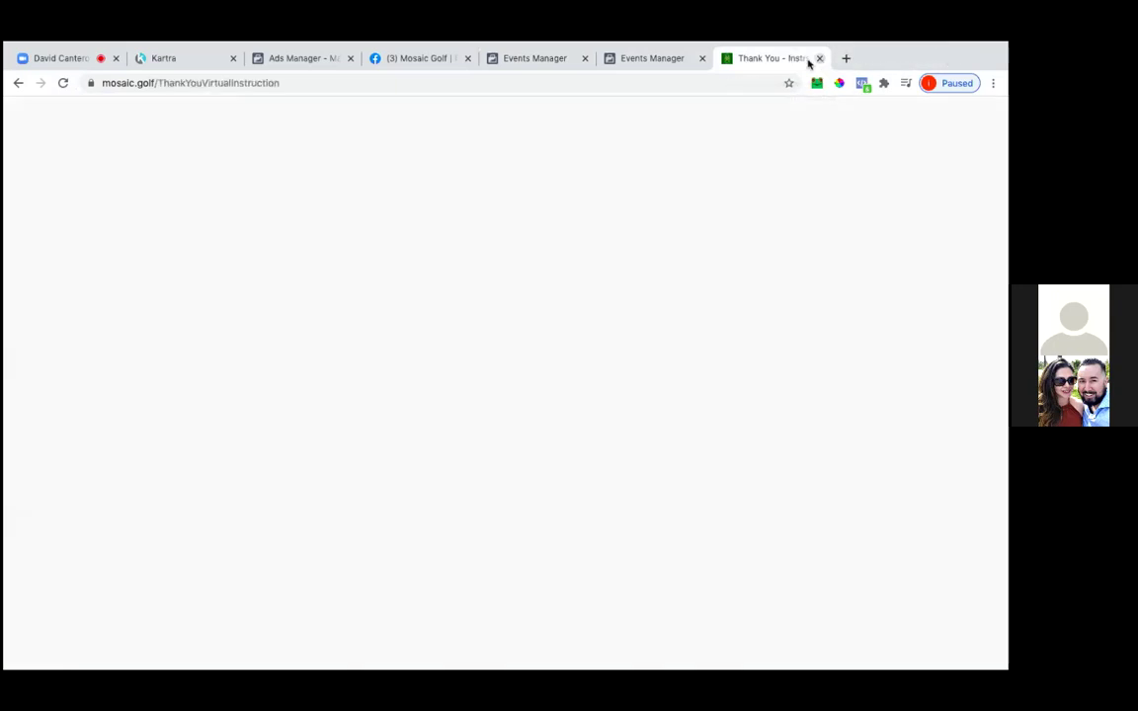
left_click(560, 56)
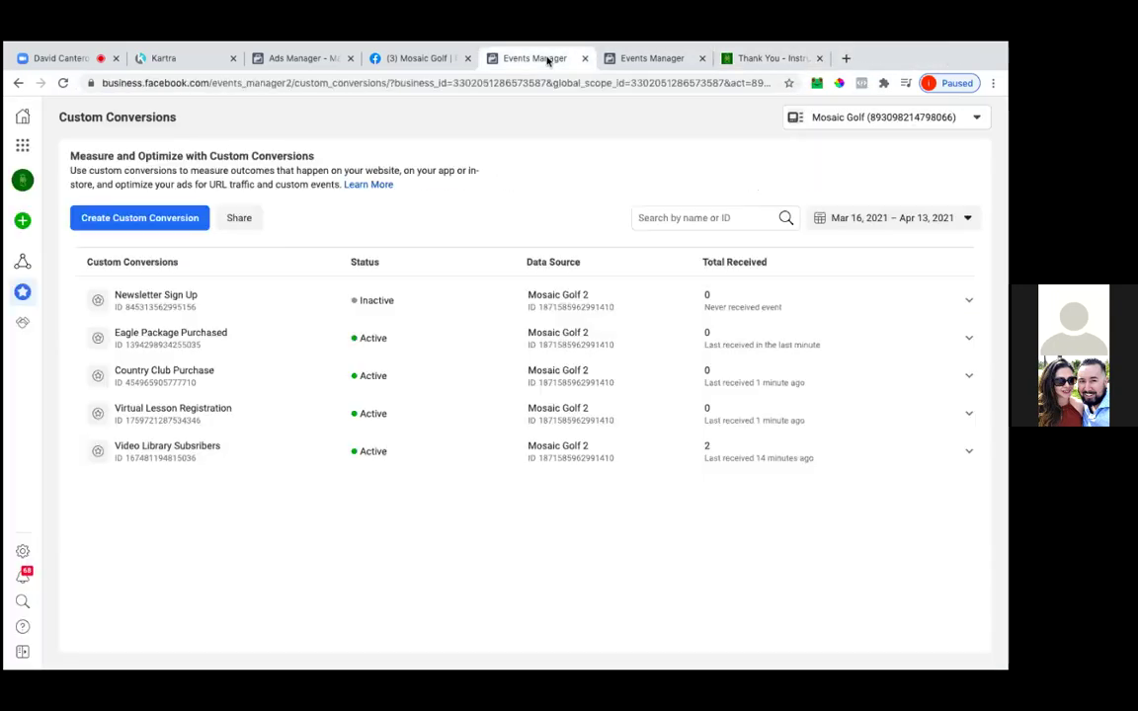
left_click(63, 83)
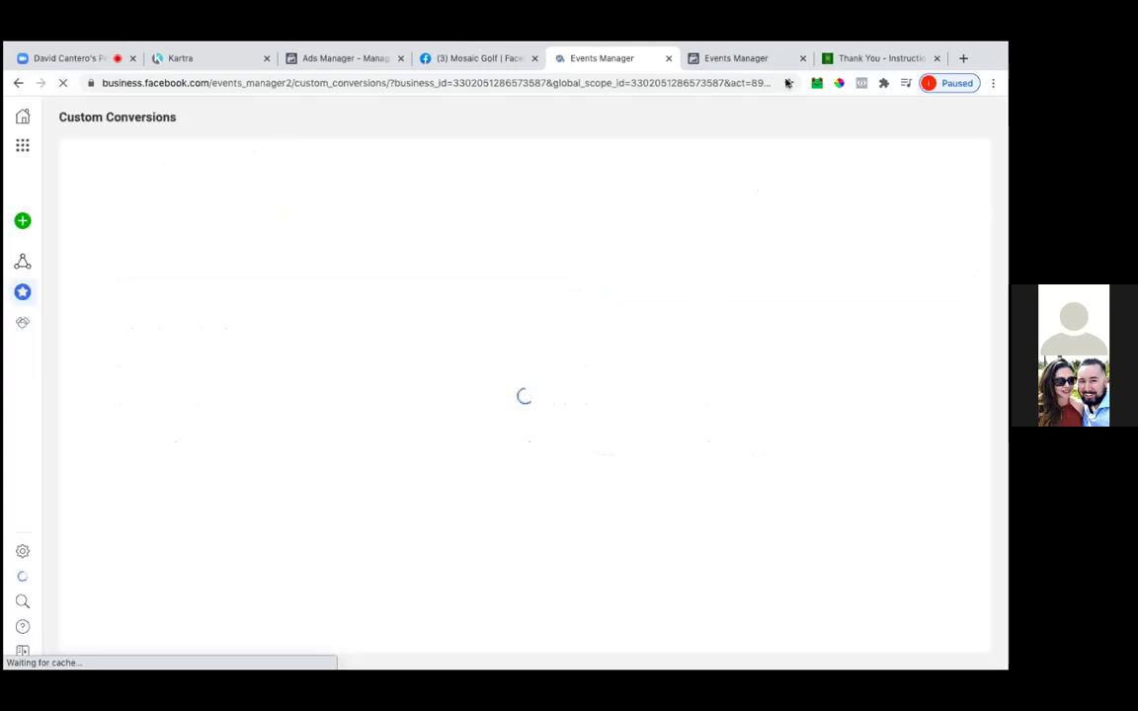
Step: Select the thank-you page address from mosaic.golf/ThankYouVirtualInstruction onward
left_click(844, 59)
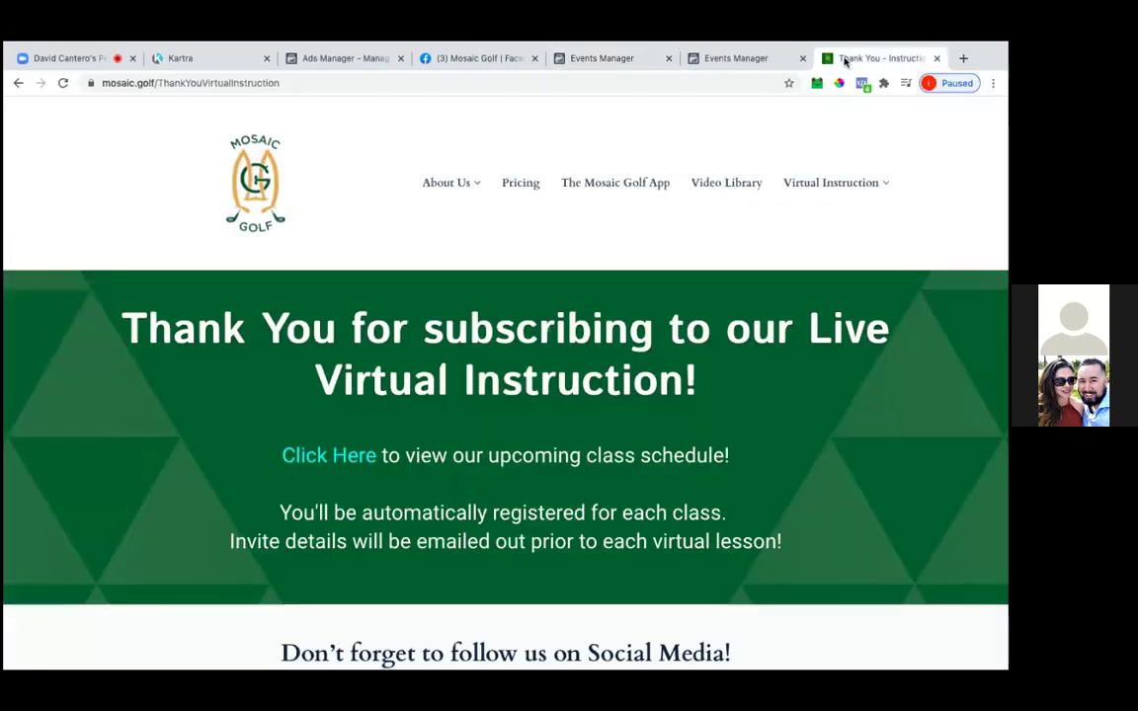
left_click(306, 83)
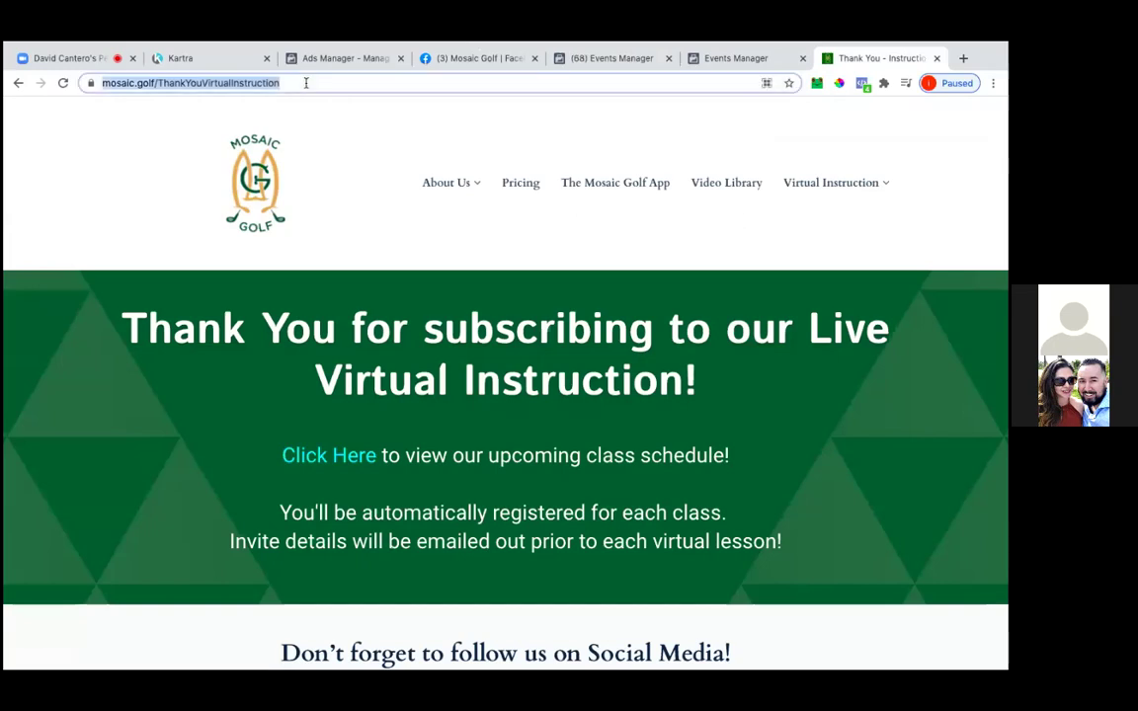
left_click(306, 83)
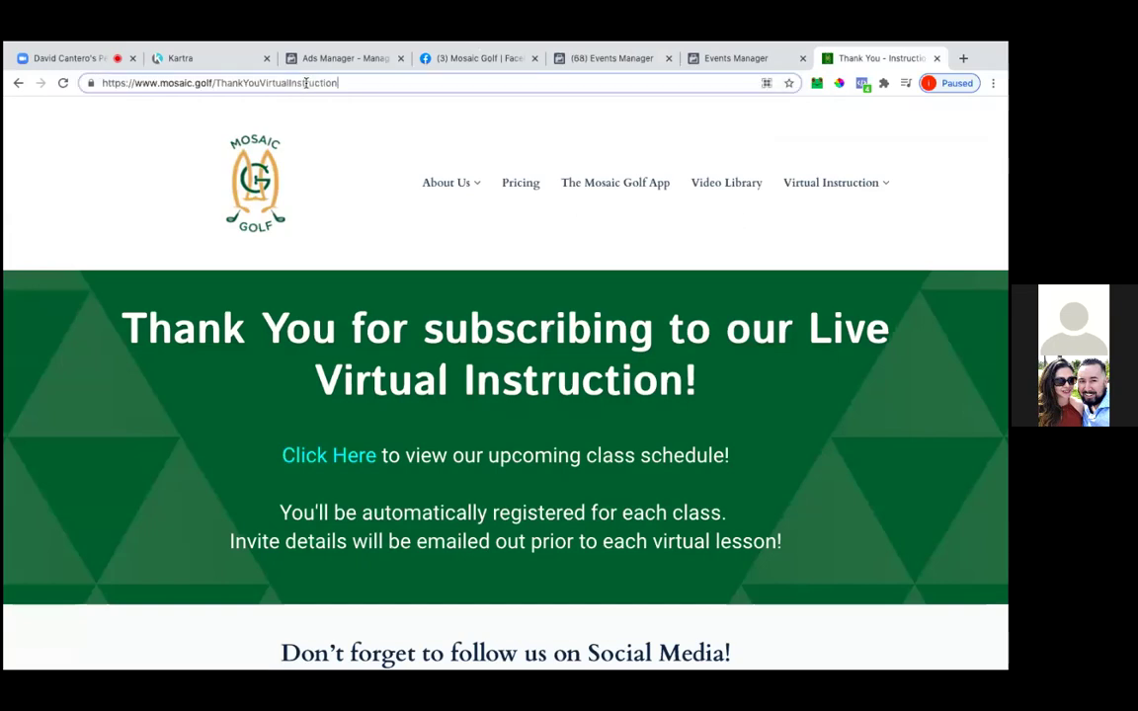
left_click_drag(337, 83, 160, 86)
key("ctrl+c")
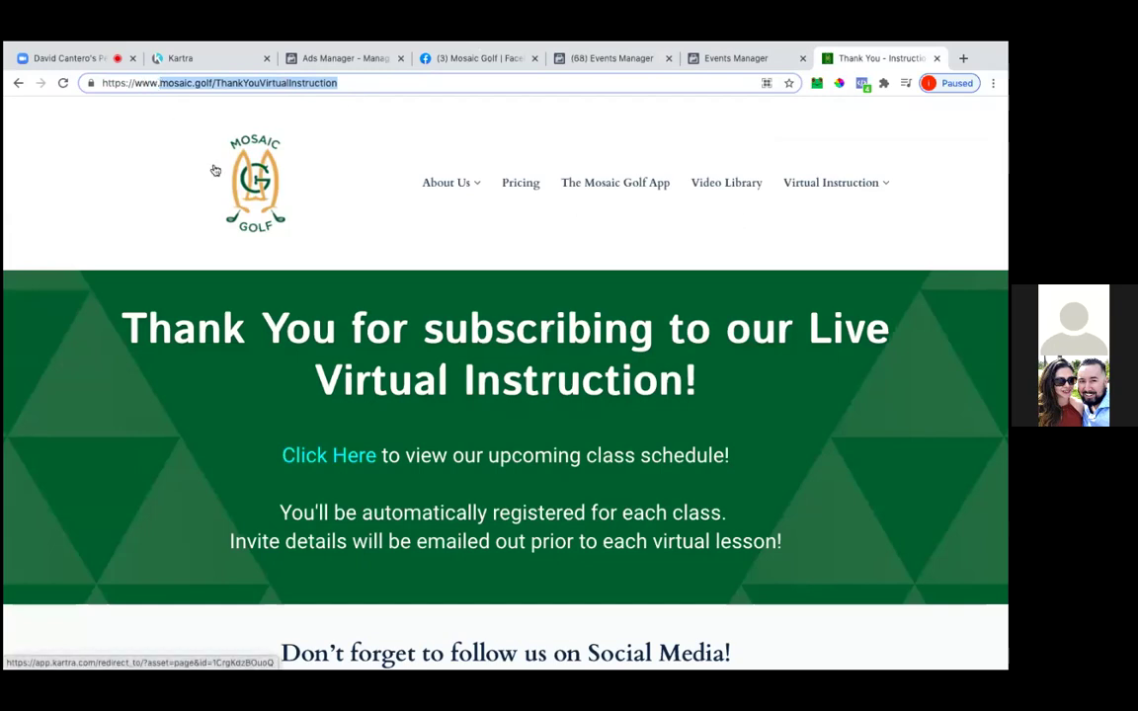
Step: Back in Custom Conversions, expand the Virtual Lesson Registration conversion details
mouse_move(631, 43)
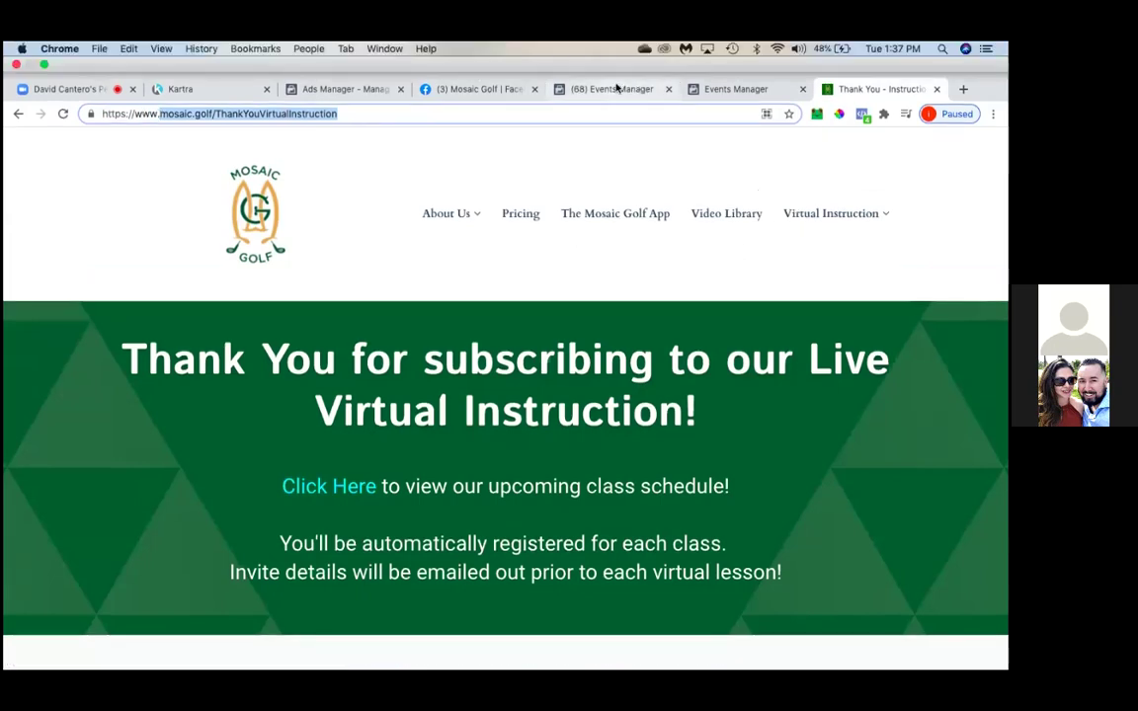
left_click(617, 88)
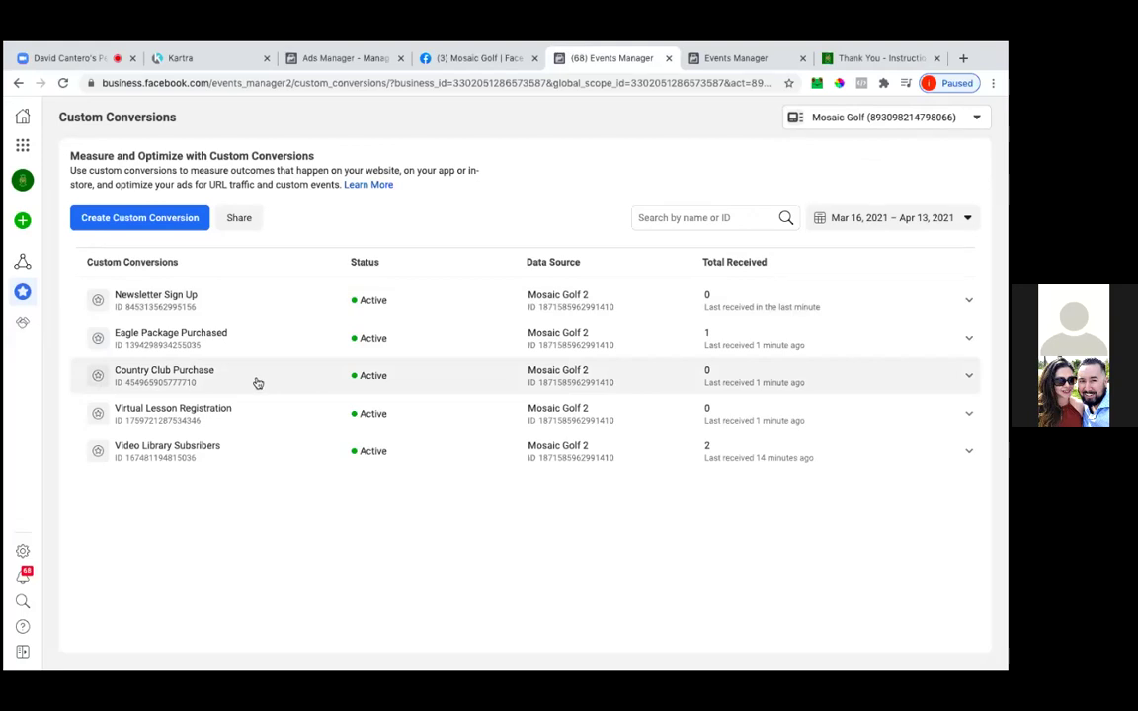
left_click(237, 408)
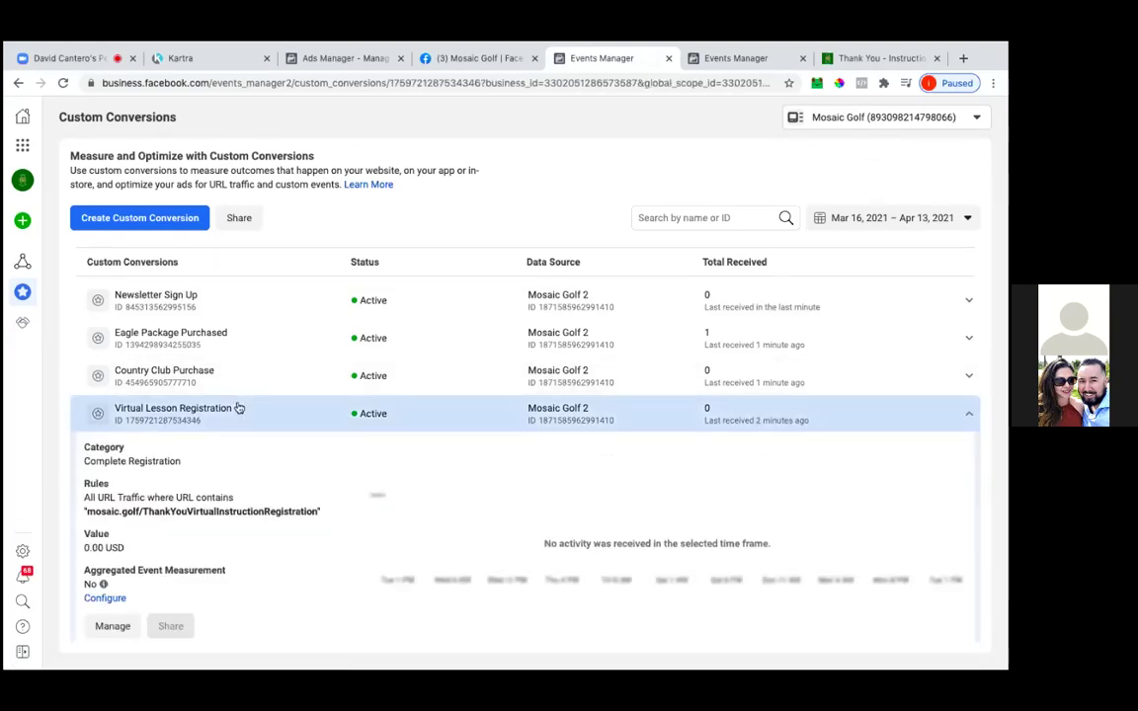
Step: Start a new custom conversion with the pasted thank-you URL rule, named Virtual Instruction Purchased
left_click(178, 219)
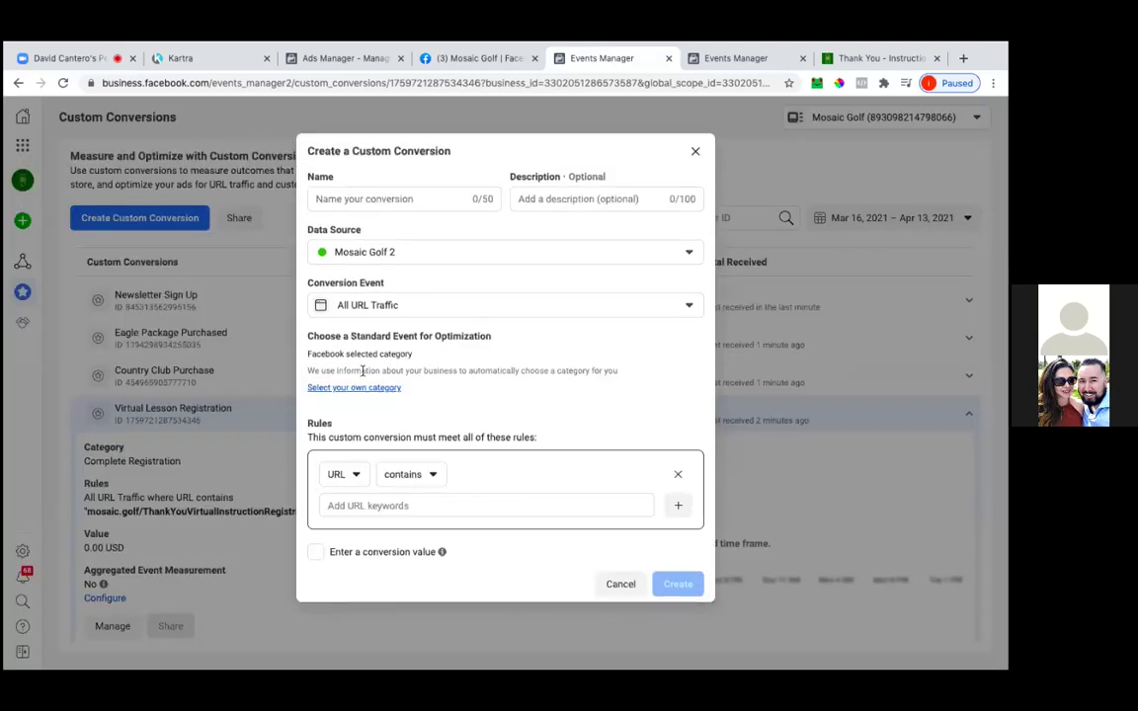
left_click(370, 502)
key("ctrl+v")
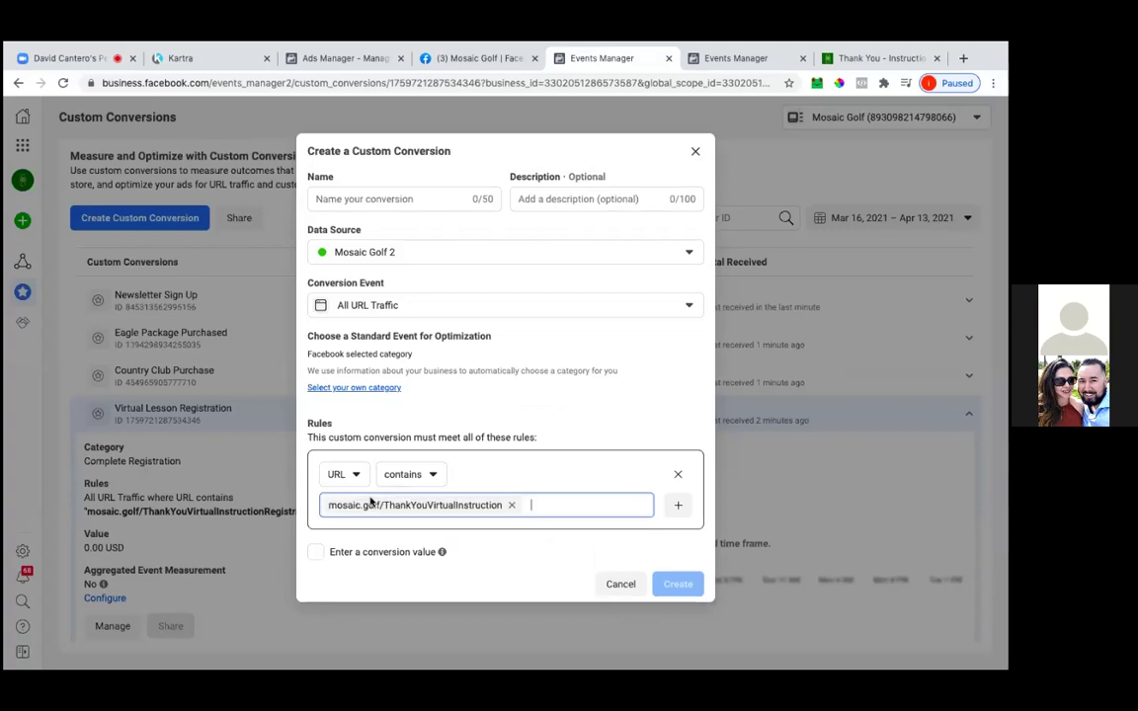
left_click(377, 197)
type("Virtual ")
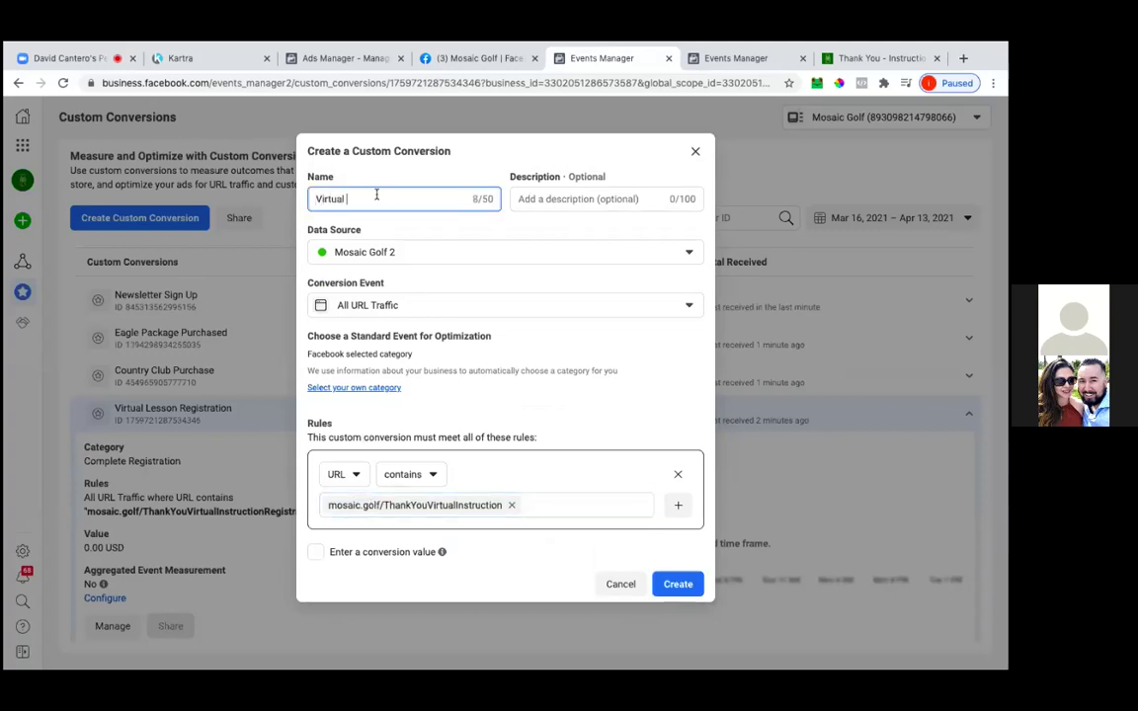
type("Instruction Purchased")
Step: Set Purchase as the optimization event and create the conversion
left_click(381, 375)
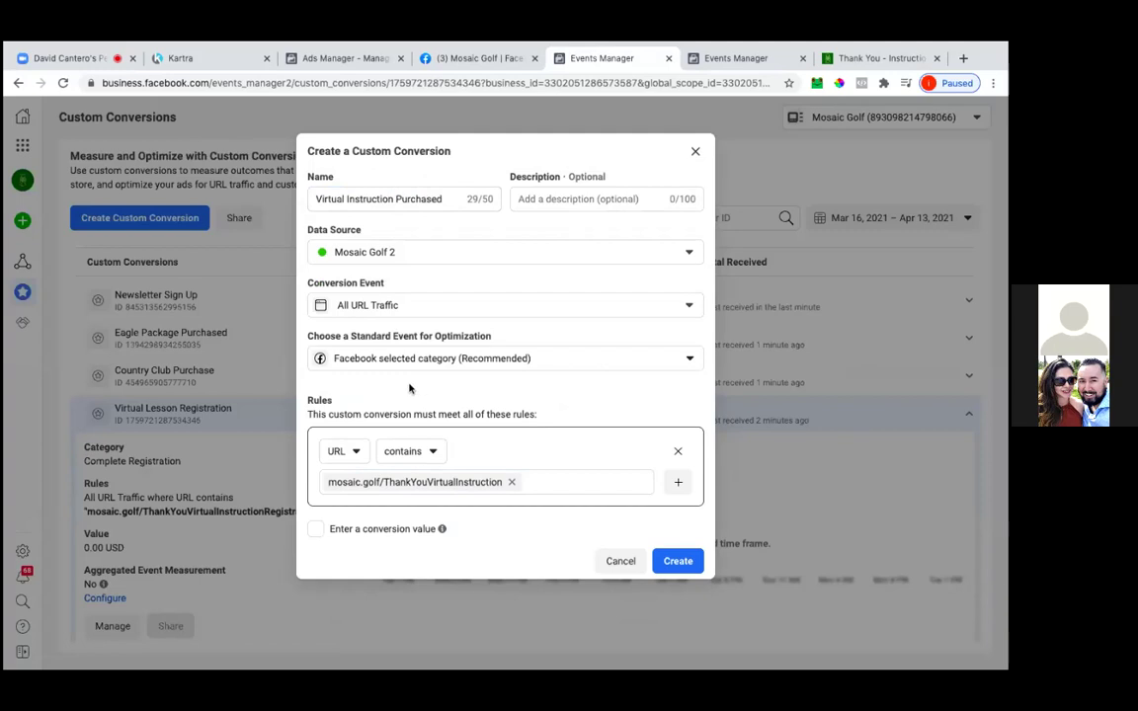
left_click(408, 360)
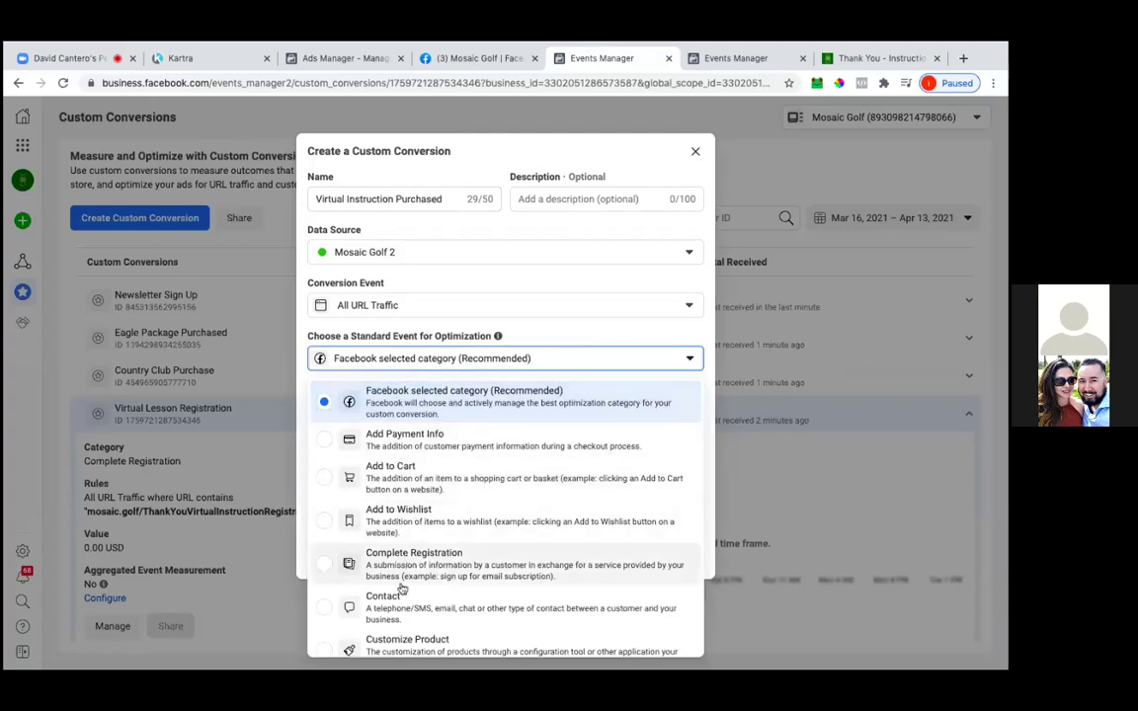
scroll(401, 590, "down", 4)
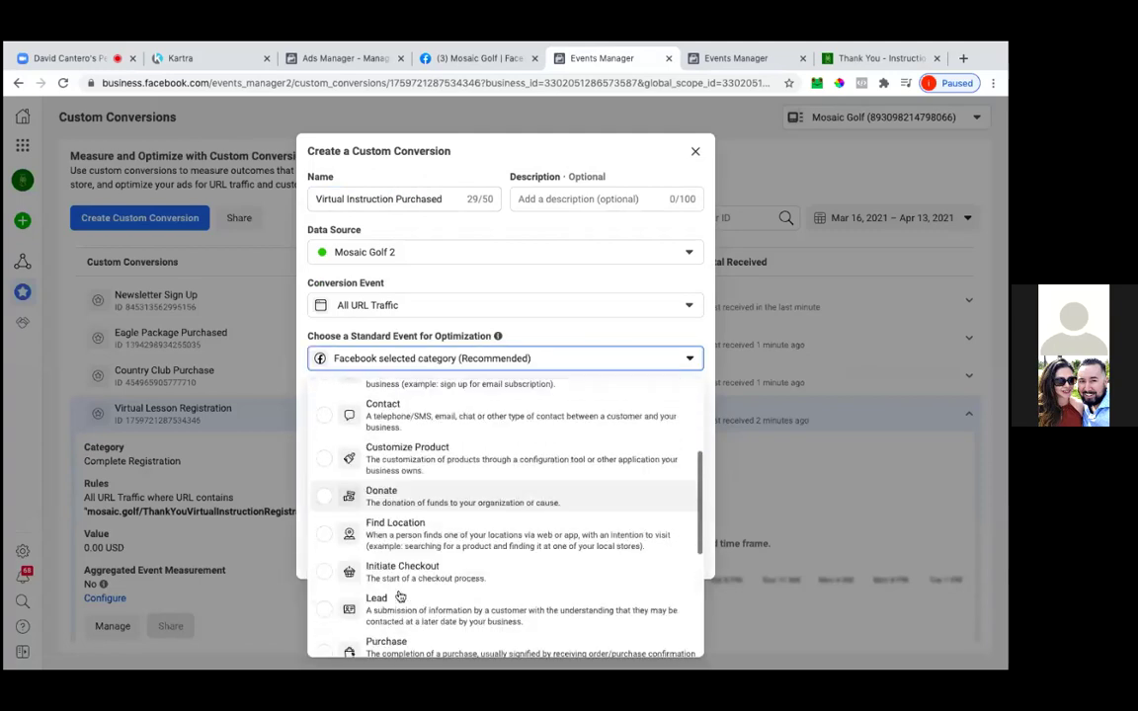
left_click(376, 643)
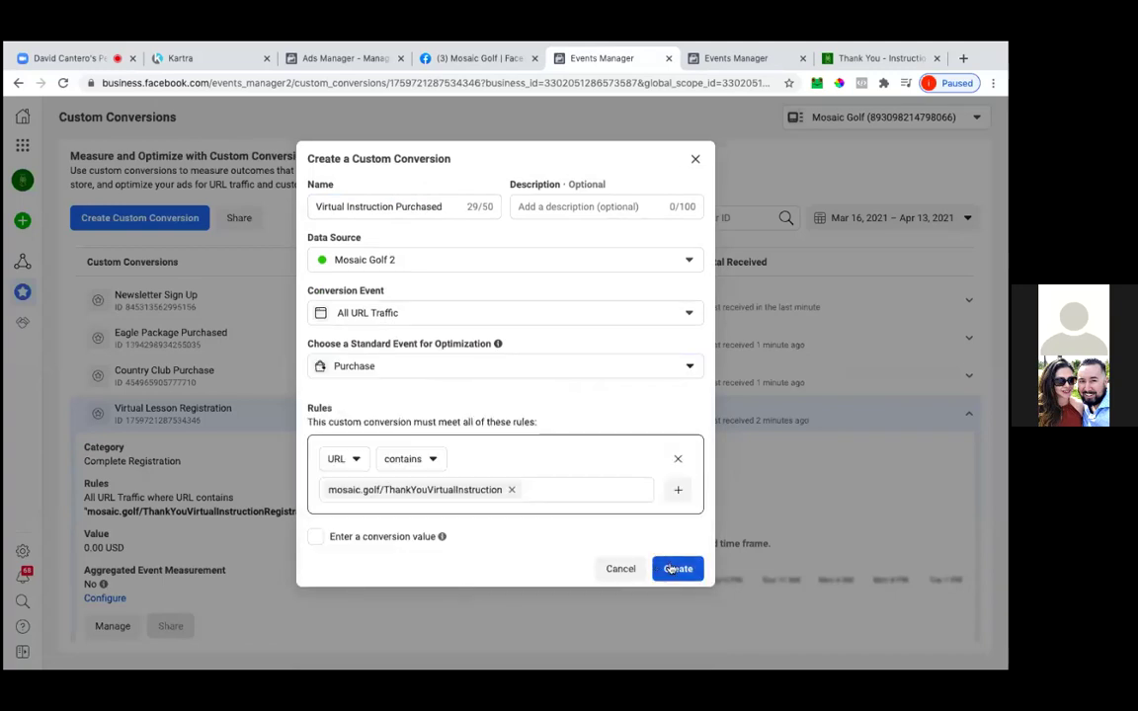
left_click(670, 569)
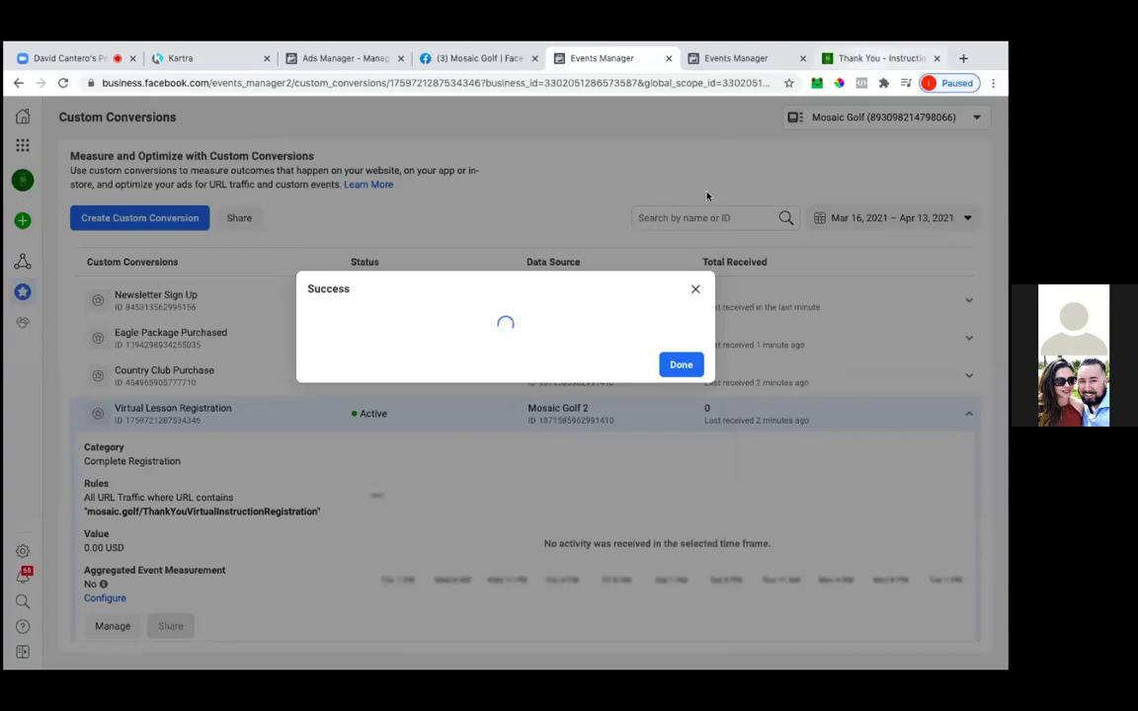
left_click(673, 459)
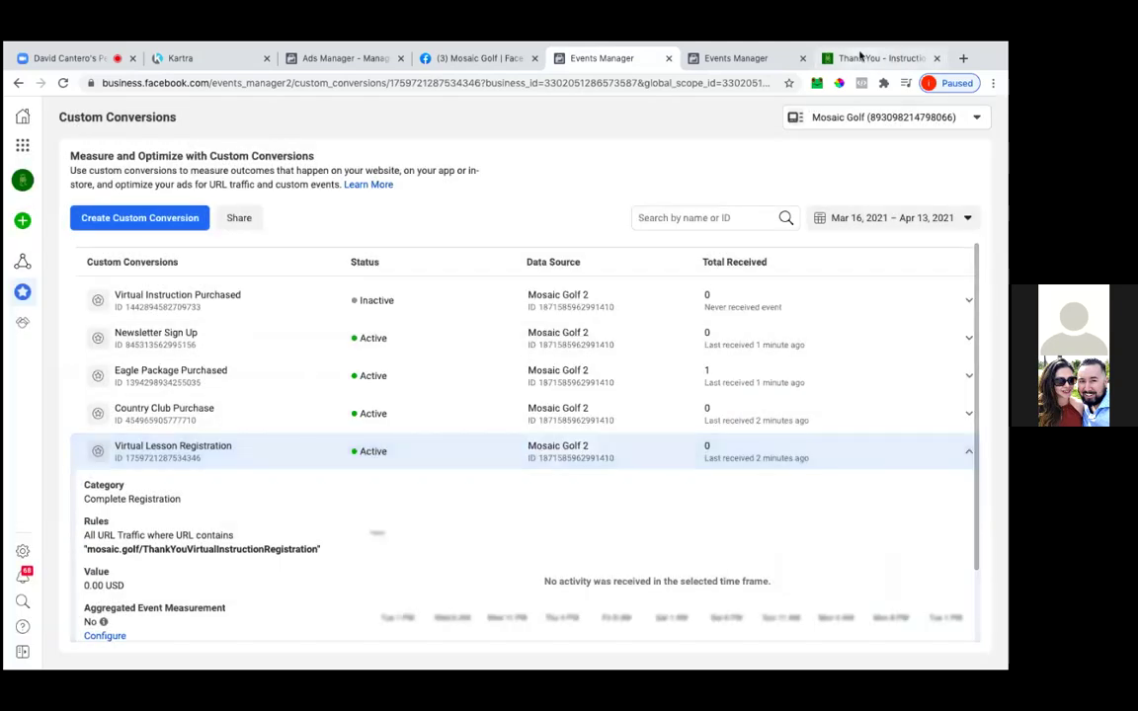
Step: Reload the ThankYouVirtualInstruction page and check Pixel Helper for the Virtual Instruction Purchased event on Mosaic Golf 2
left_click(855, 57)
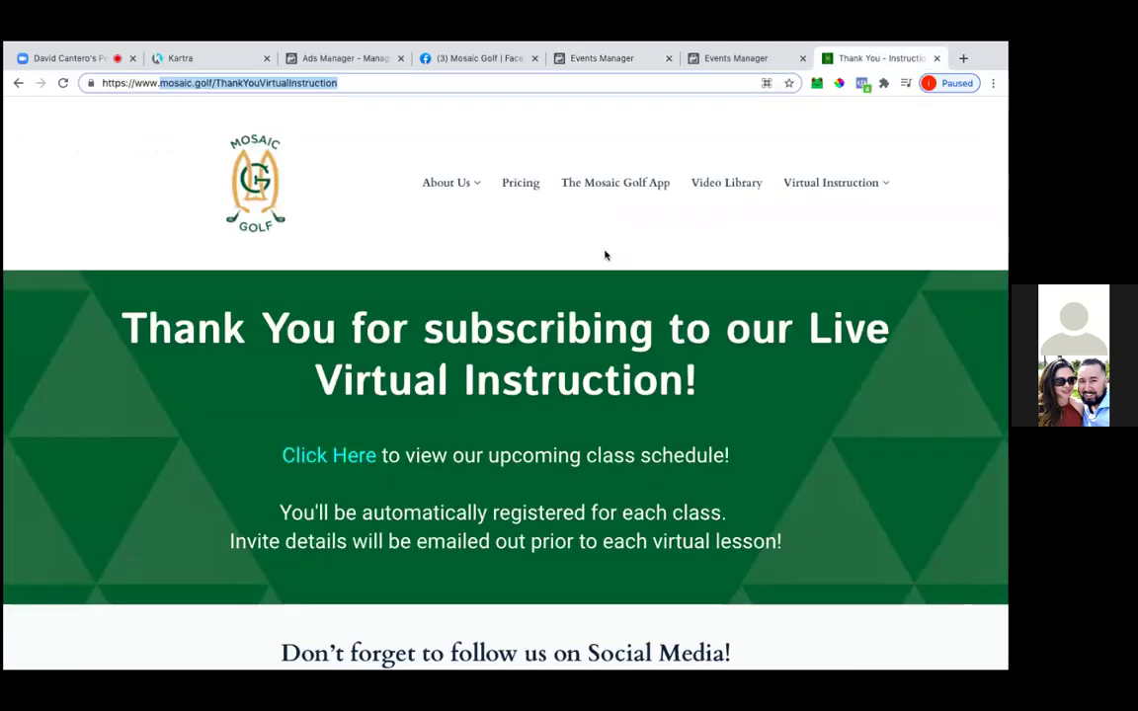
scroll(602, 254, "down", 2)
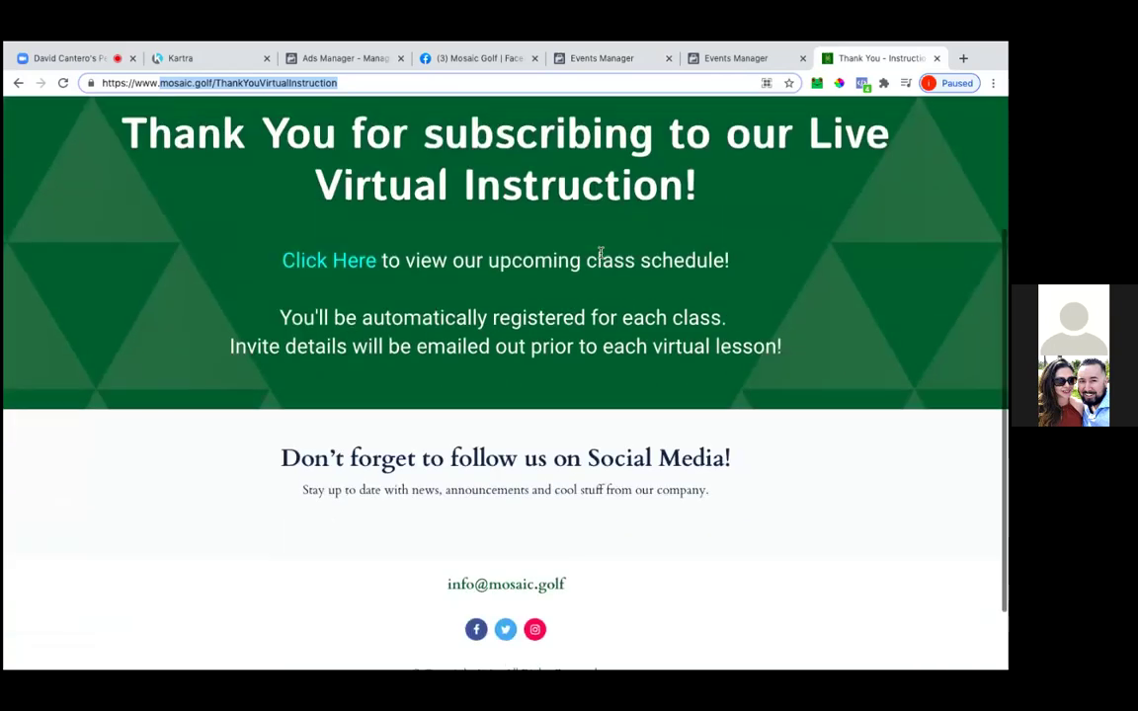
scroll(601, 254, "up", 3)
left_click(62, 84)
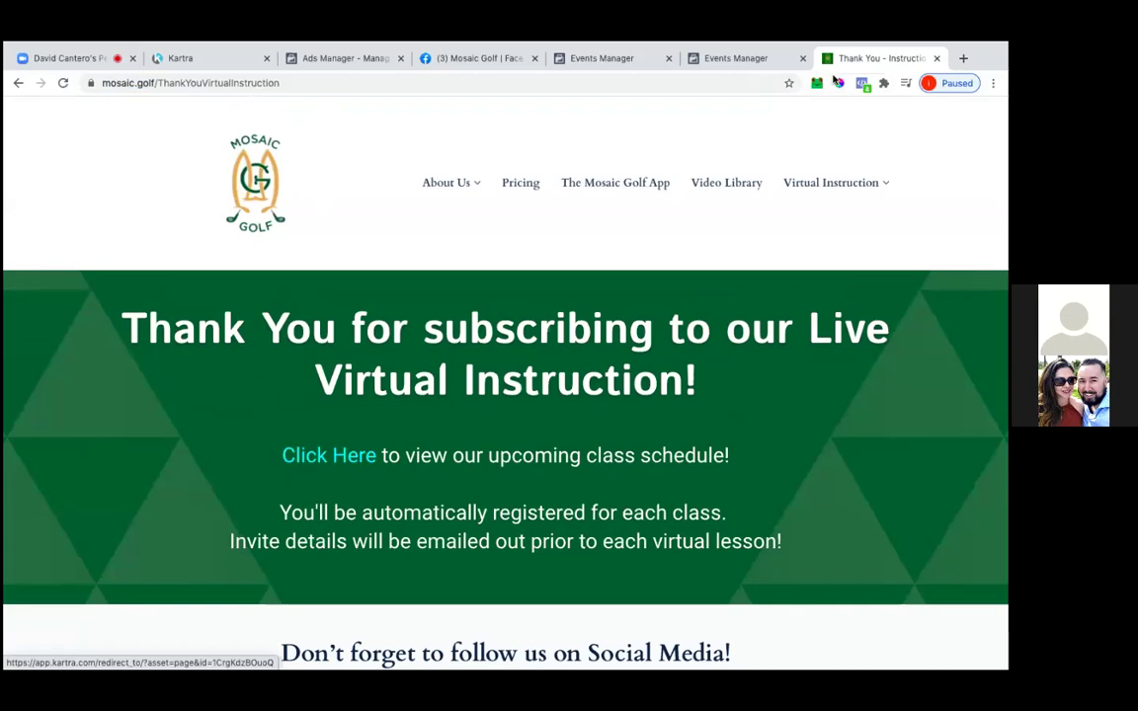
left_click(863, 85)
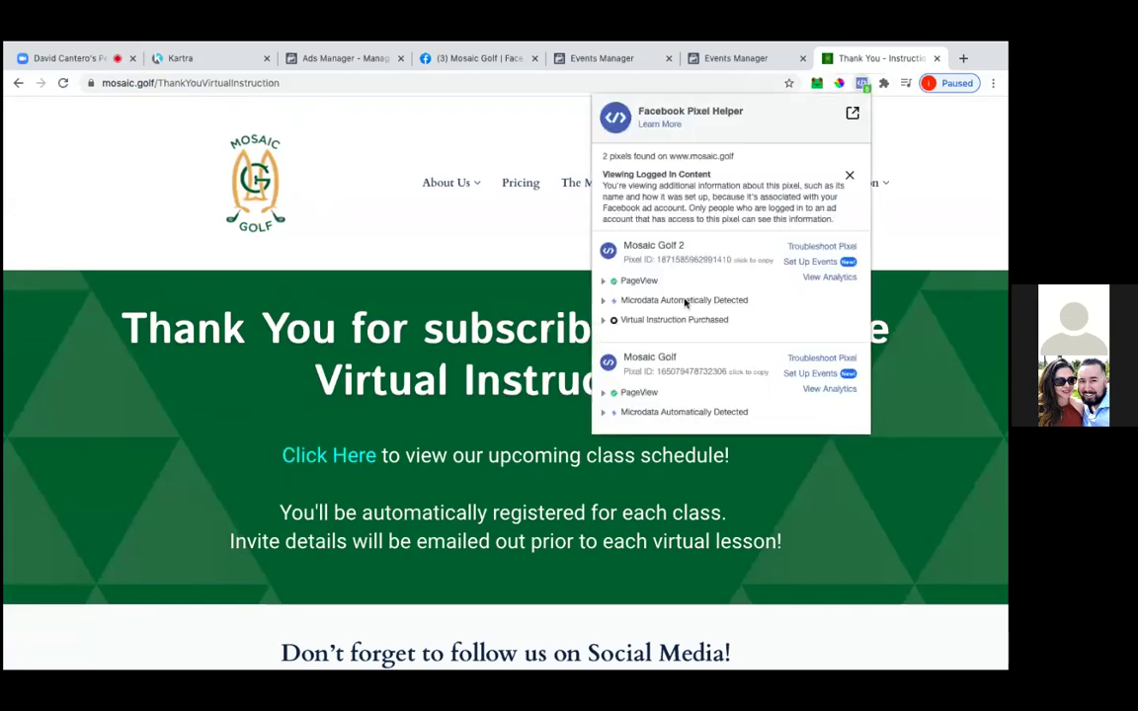
Step: Close the thank-you page and reload Custom Conversions so Virtual Instruction Purchased shows Active
left_click(935, 59)
left_click(666, 56)
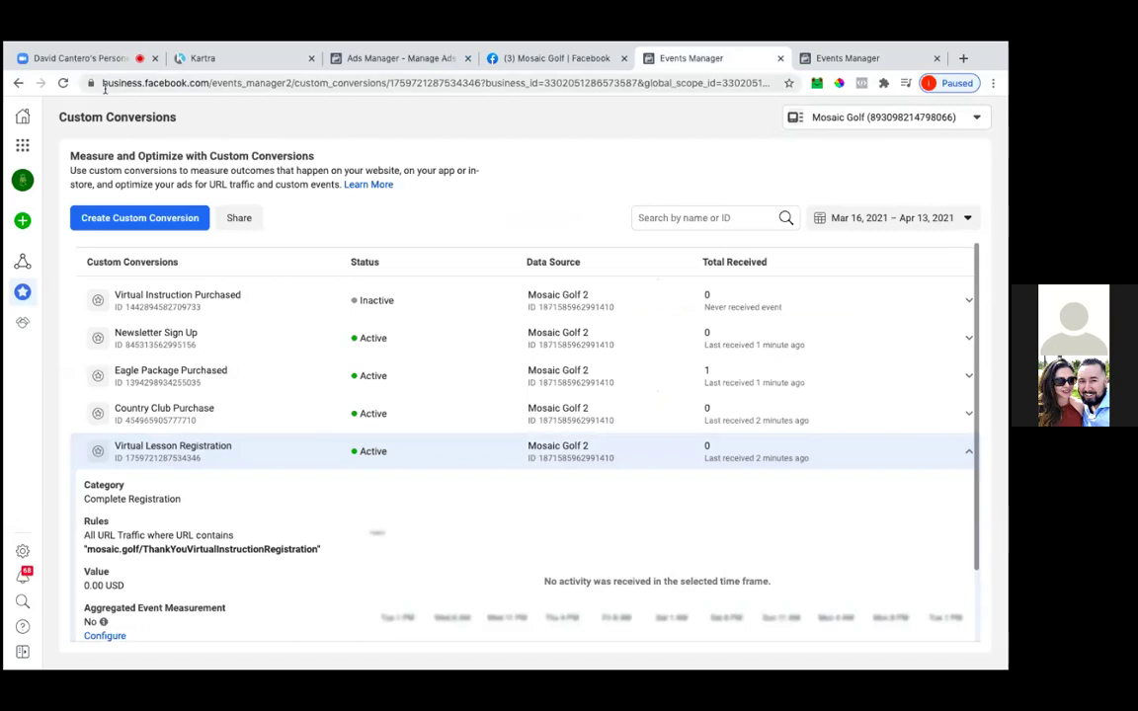
left_click(61, 84)
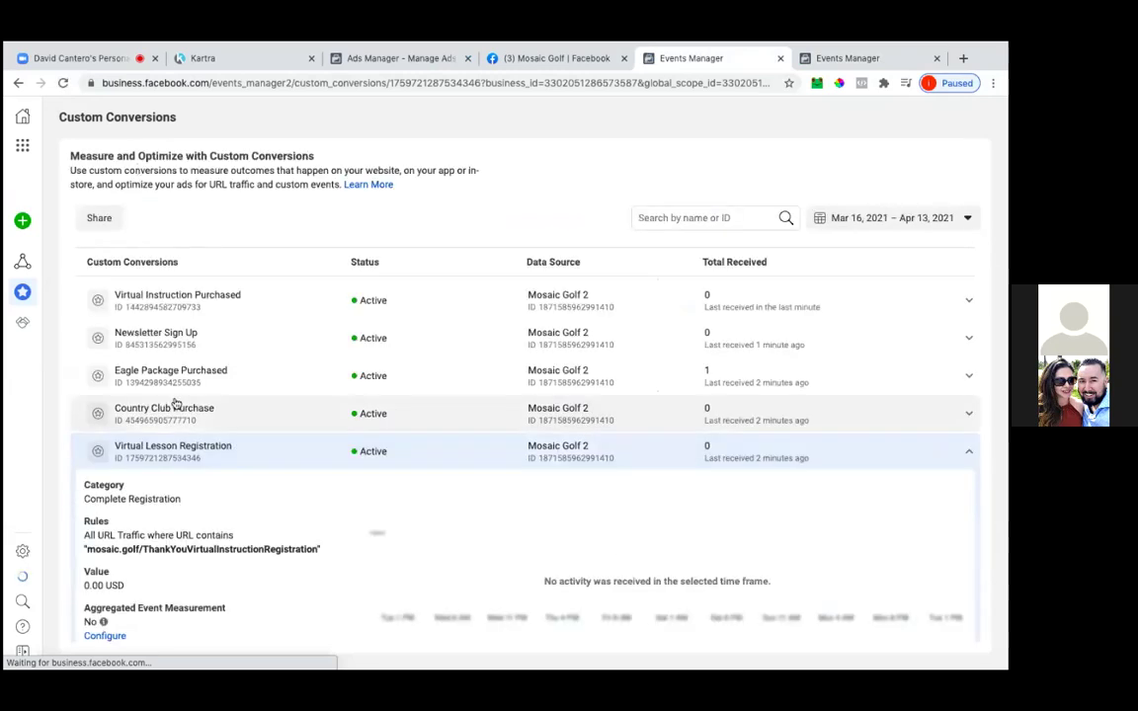
Step: Load the Virtual Lesson Registration rule URL in a new tab to verify the webinar confirmation page, then close it
triple_click(186, 544)
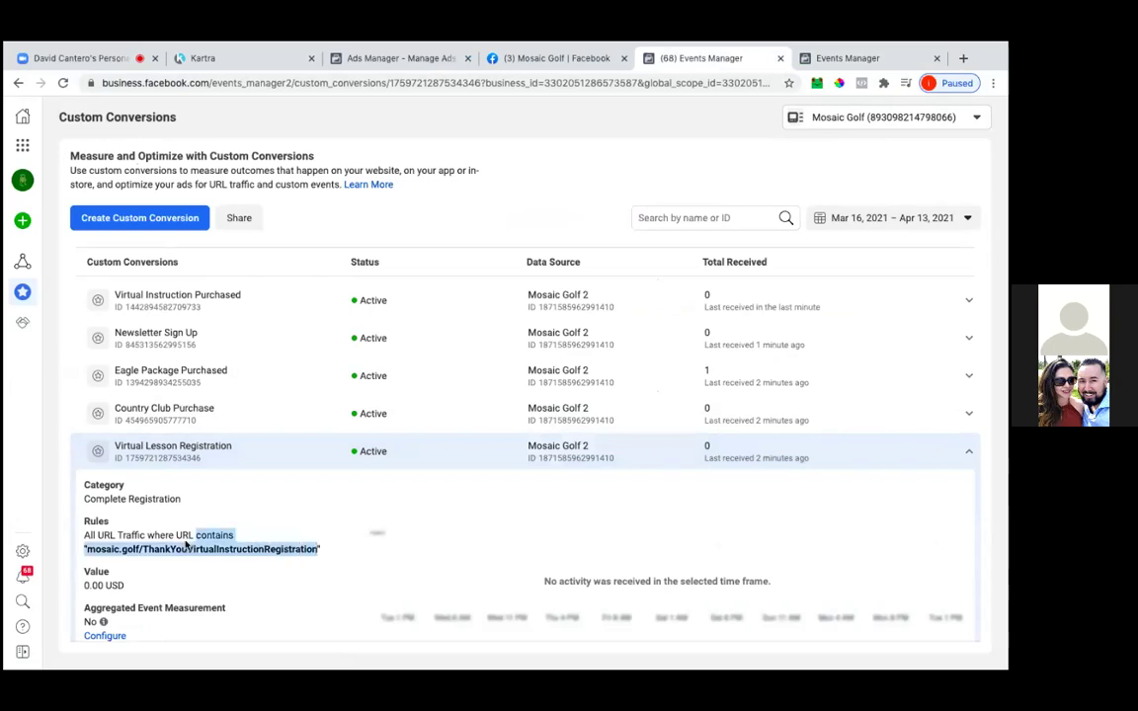
left_click_drag(320, 549, 88, 550)
key("ctrl+c")
left_click(964, 59)
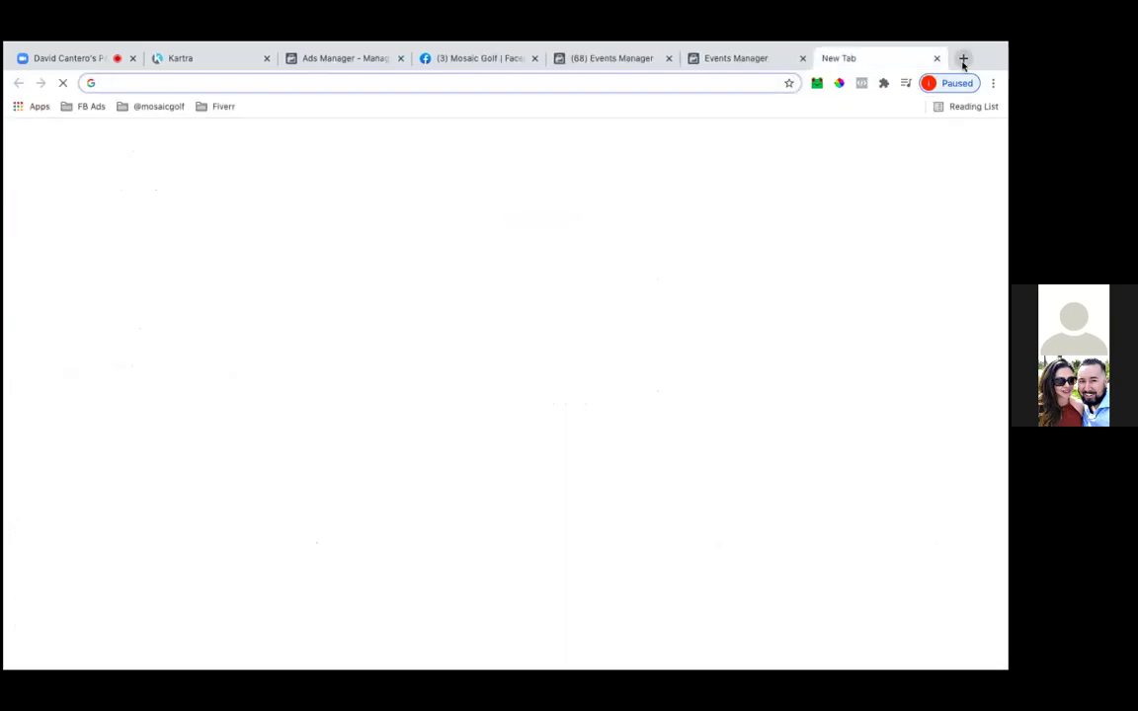
key("ctrl+v")
key("Return")
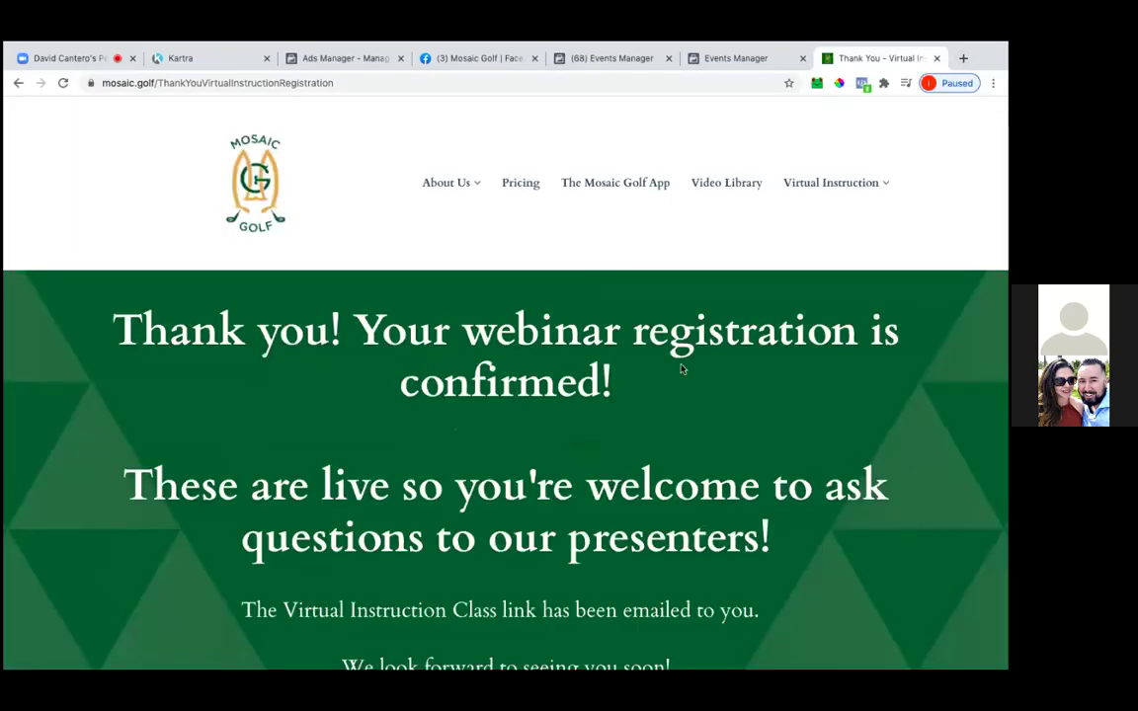
left_click(938, 60)
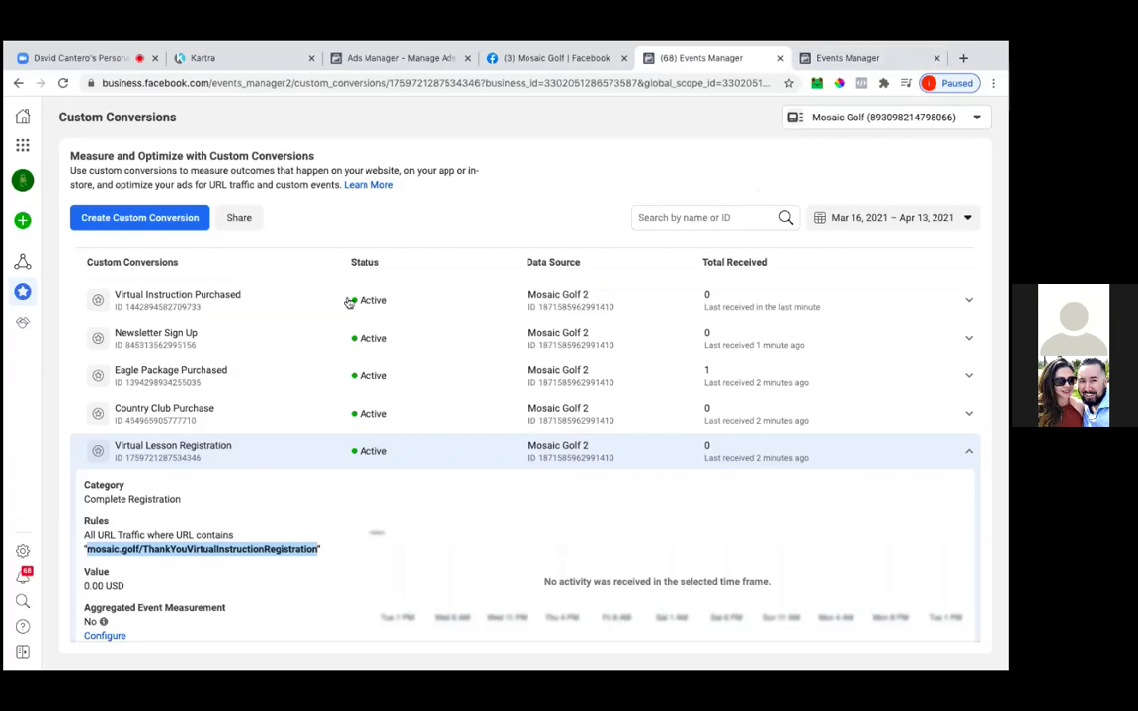
scroll(138, 550, "down", 1)
scroll(139, 550, "down", 2)
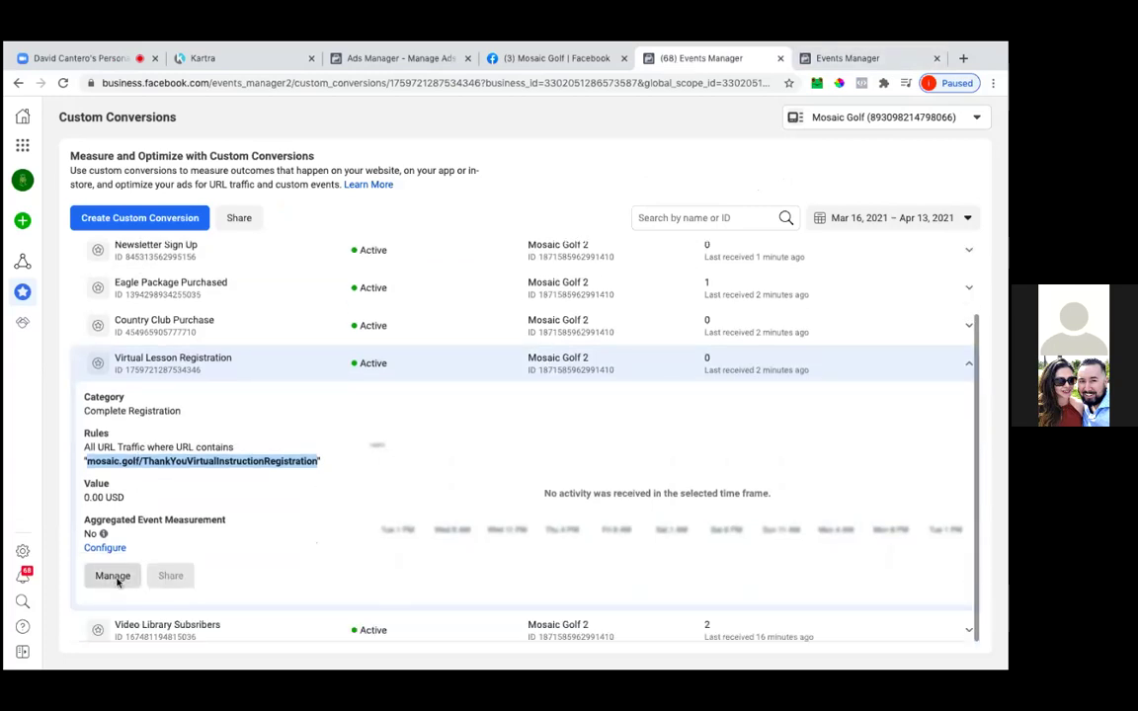
Step: Insert 'Webinar' after 'Lesson' in the conversion name and save it
left_click(112, 576)
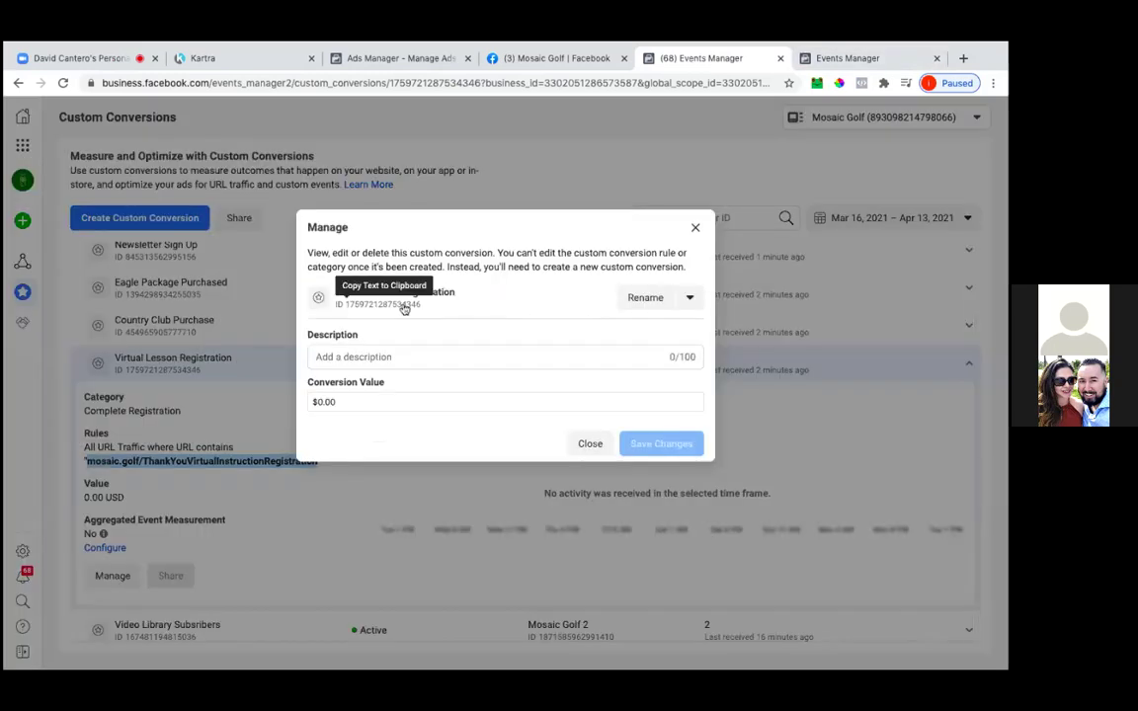
left_click(637, 300)
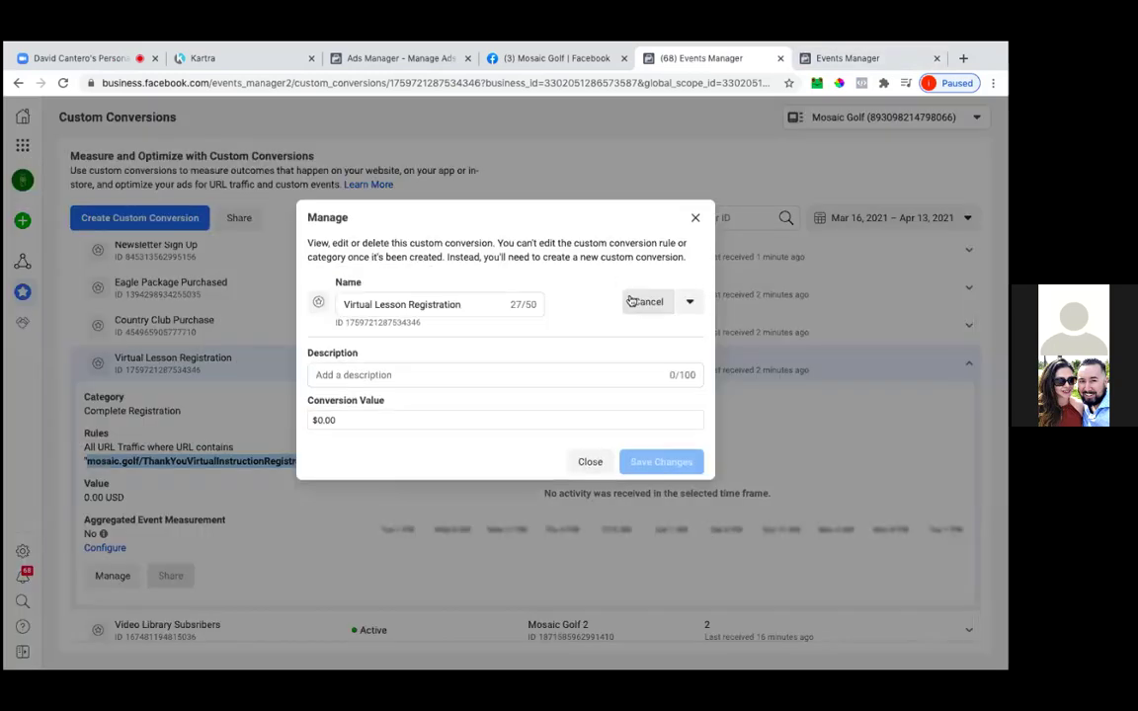
left_click(404, 306)
type("Webins")
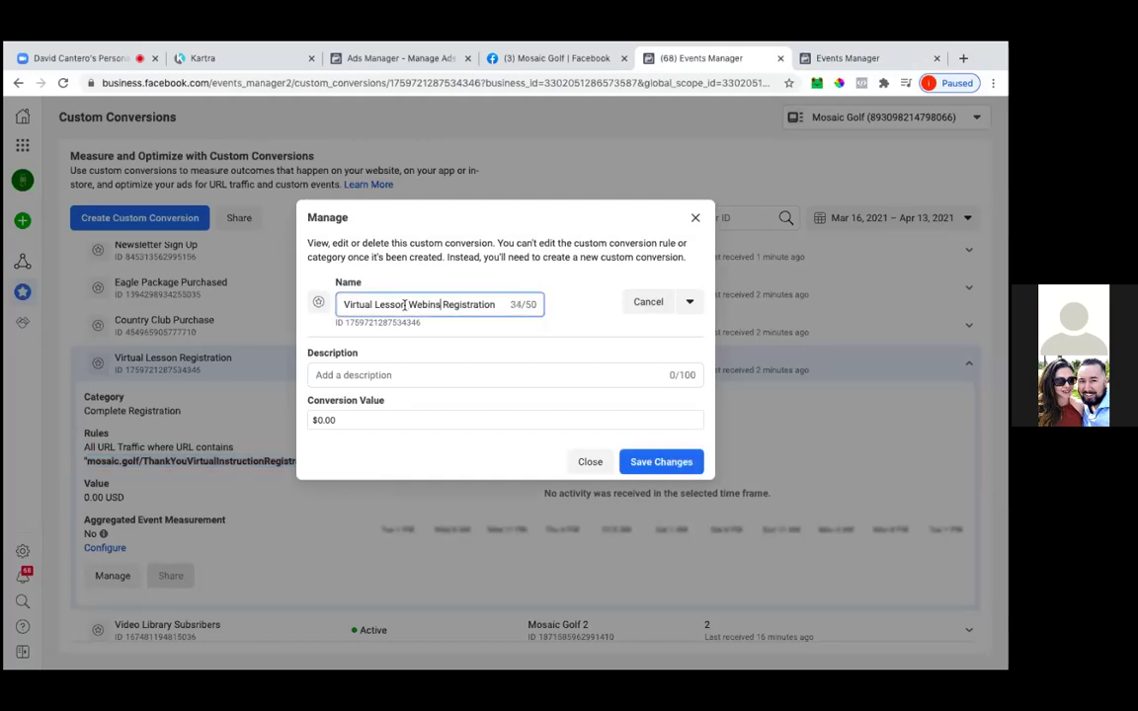
key("BackSpace")
type("ar")
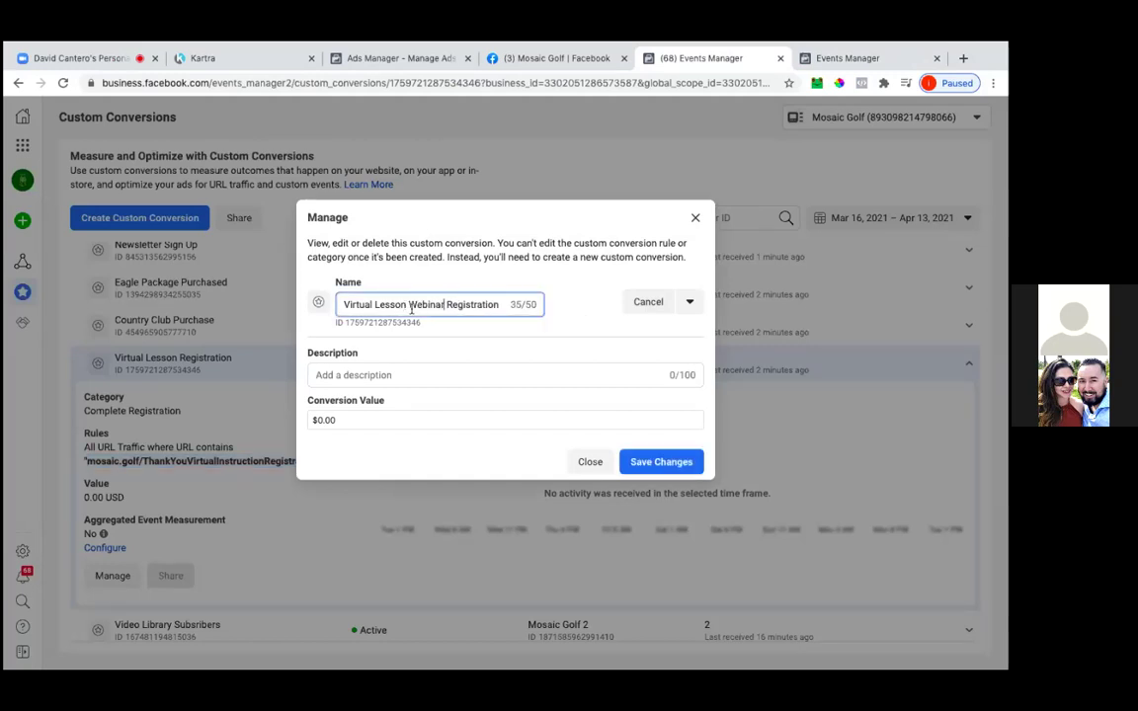
left_click(650, 462)
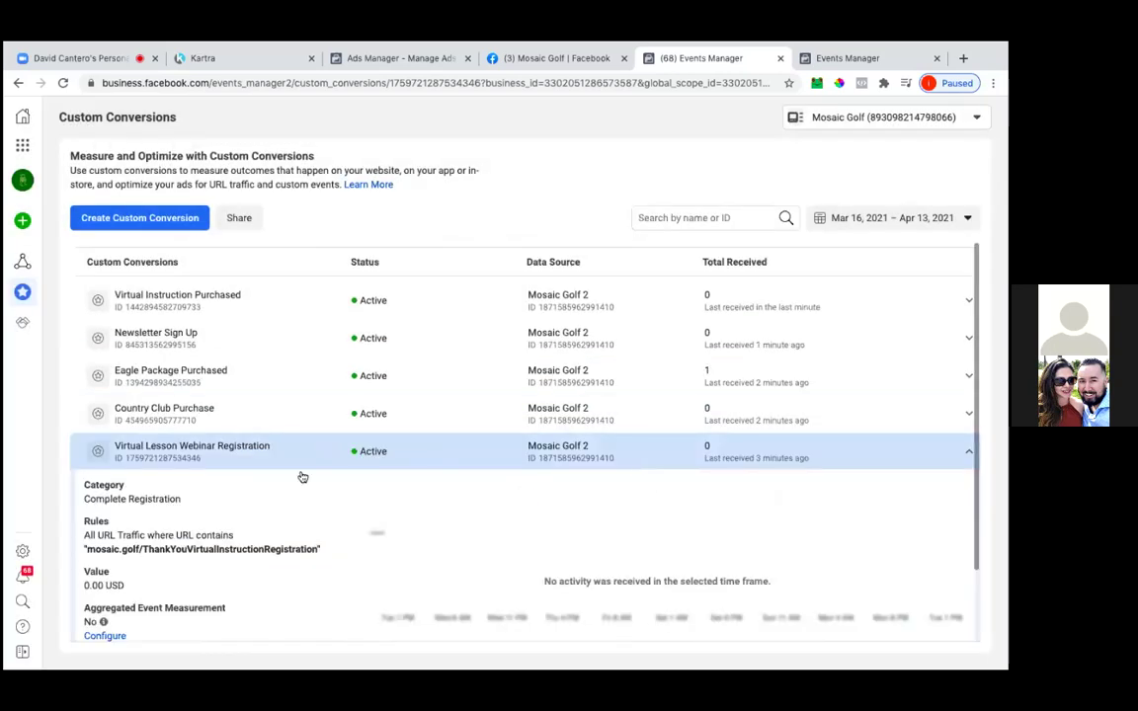
left_click(206, 463)
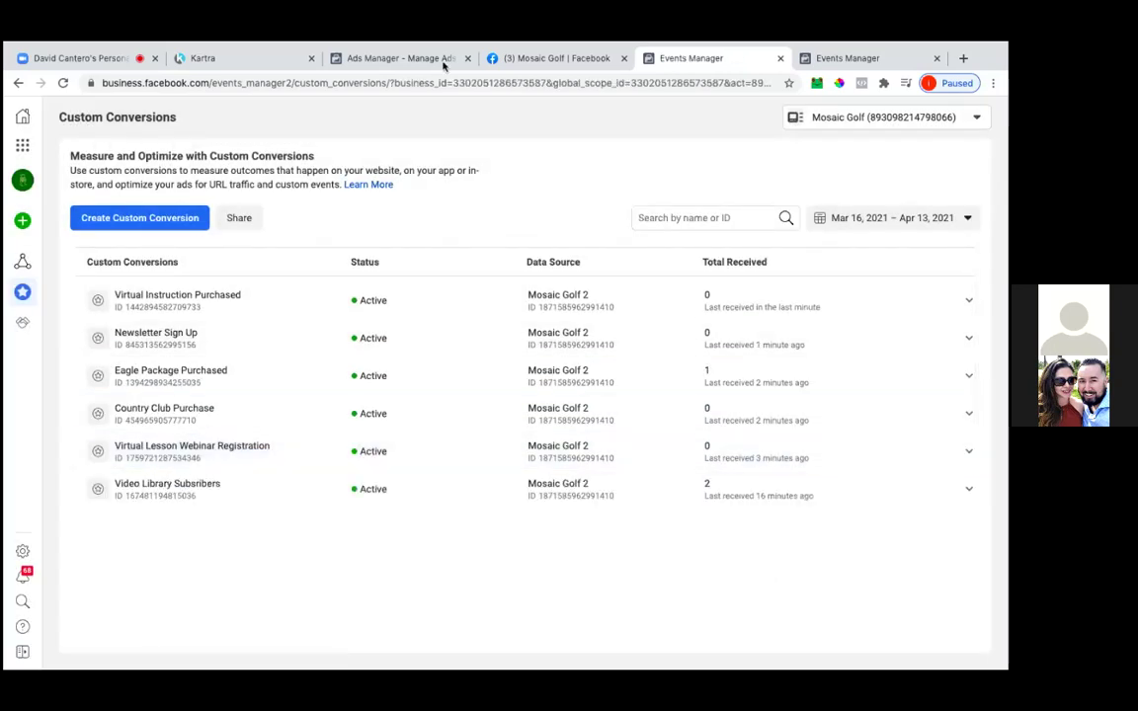
Step: Reload Web Event Configurations, expand mosaic.golf's two events, and choose Manage Events
left_click(832, 62)
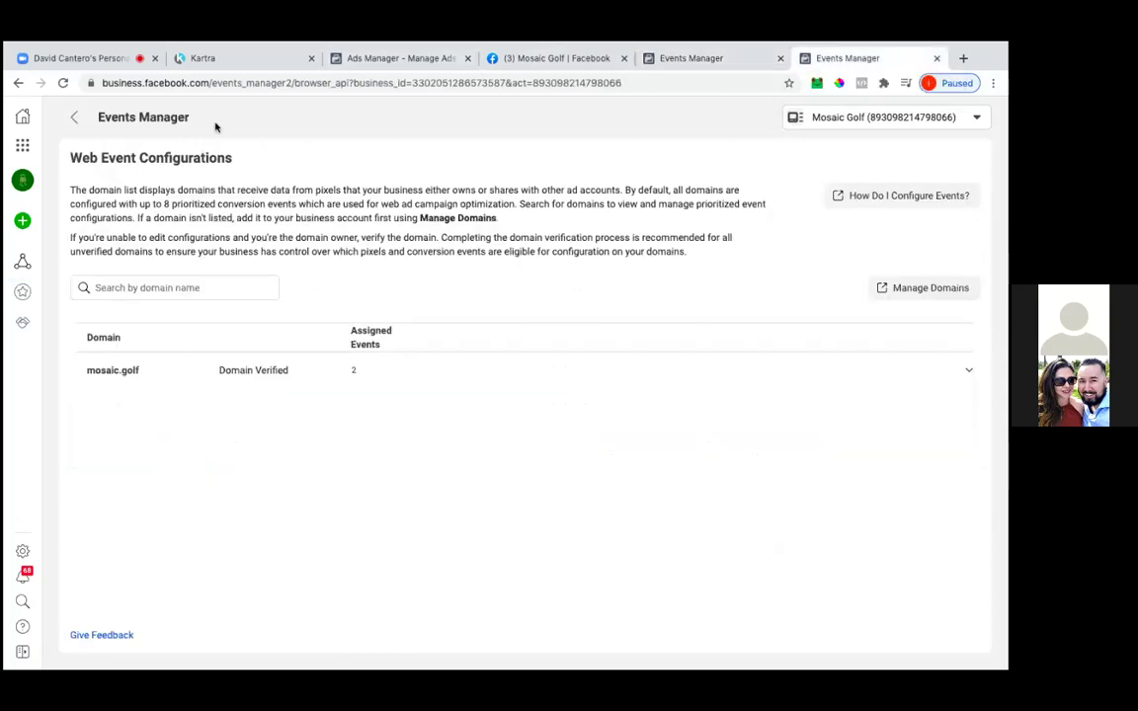
left_click(62, 83)
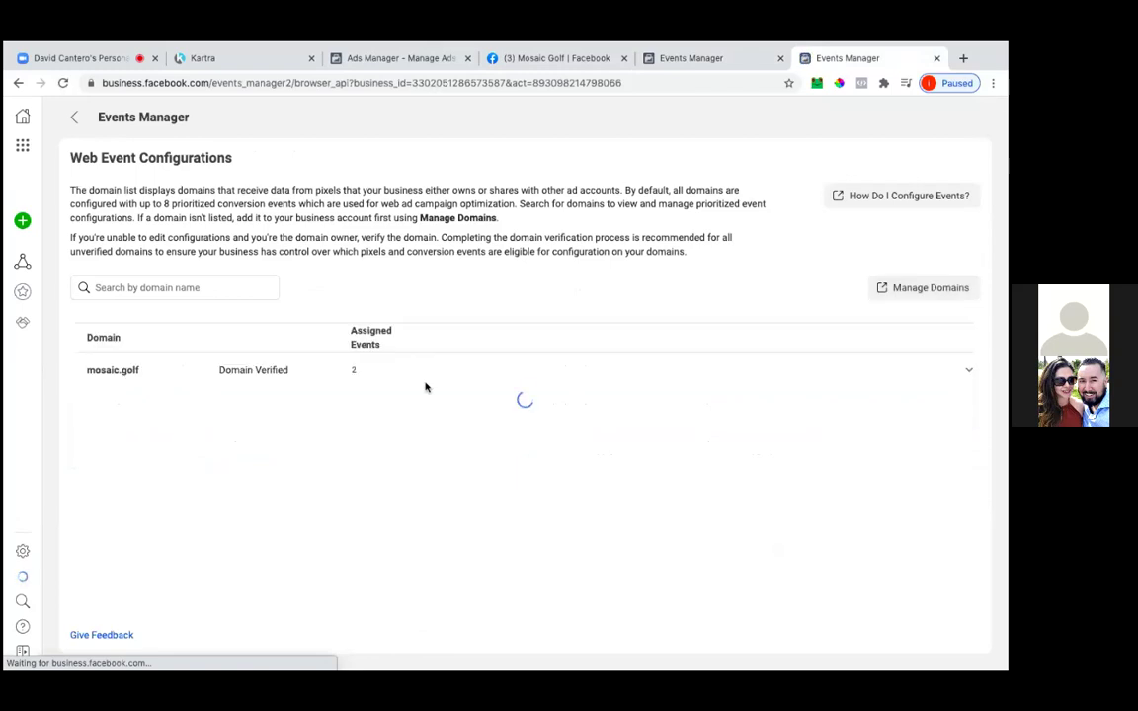
left_click(969, 373)
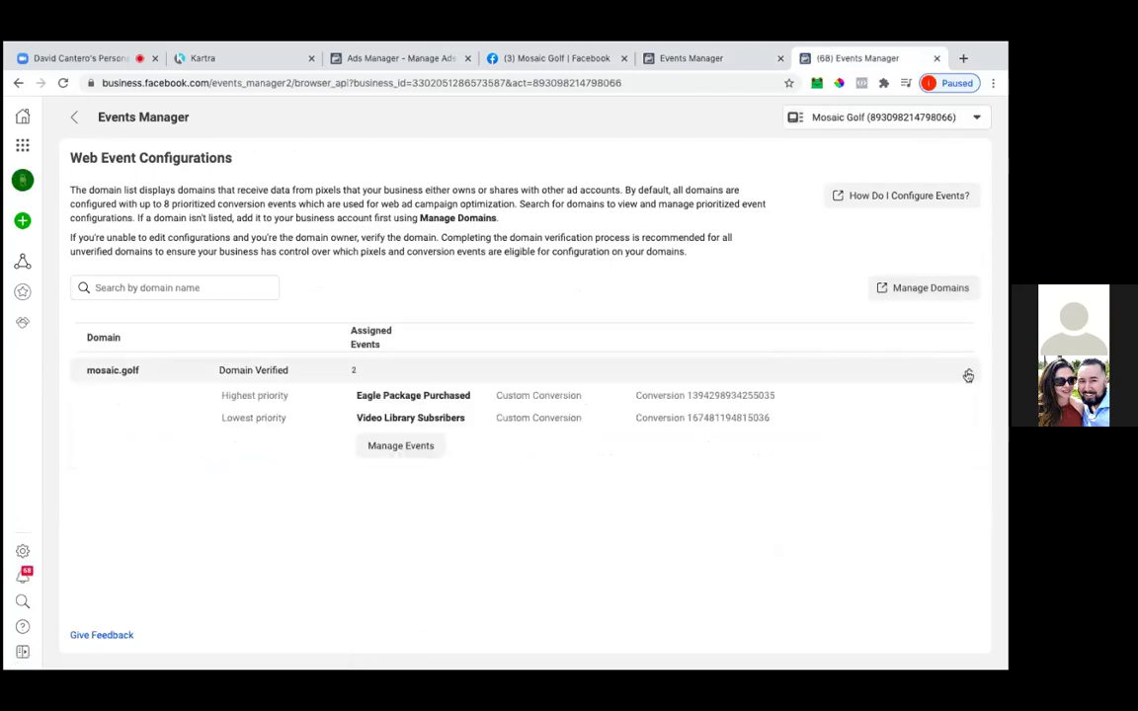
left_click(431, 452)
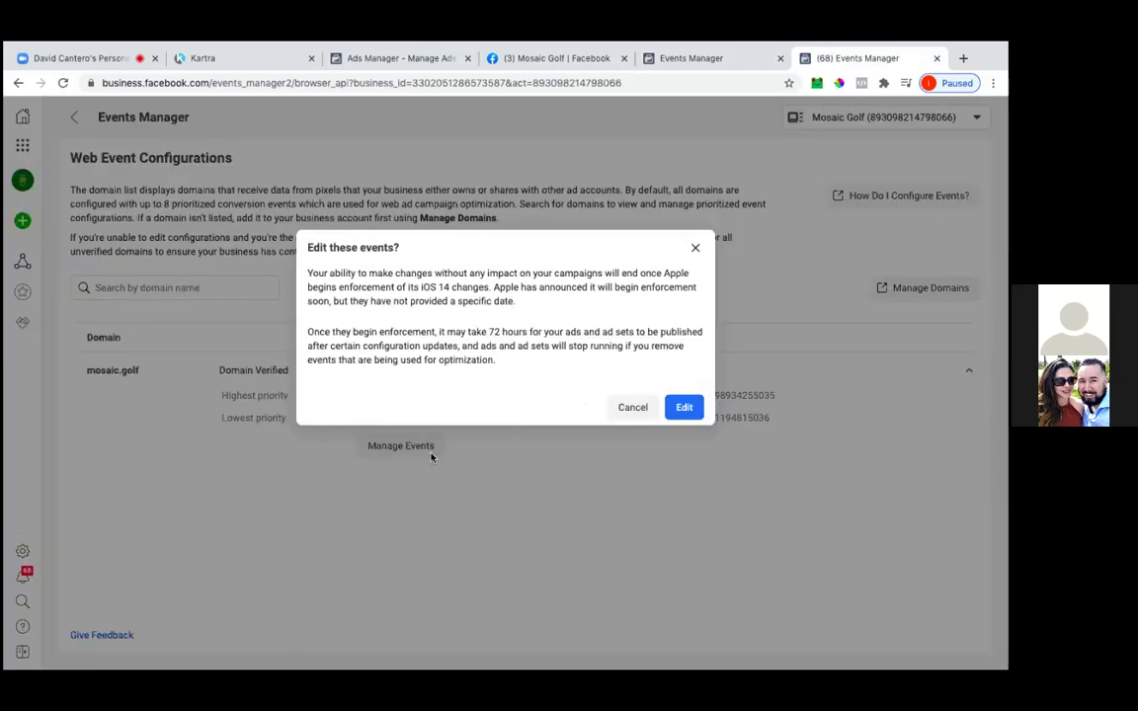
Step: Add Country Club Purchase and Newsletter Sign Up as Custom Conversion events for mosaic.golf
left_click(684, 407)
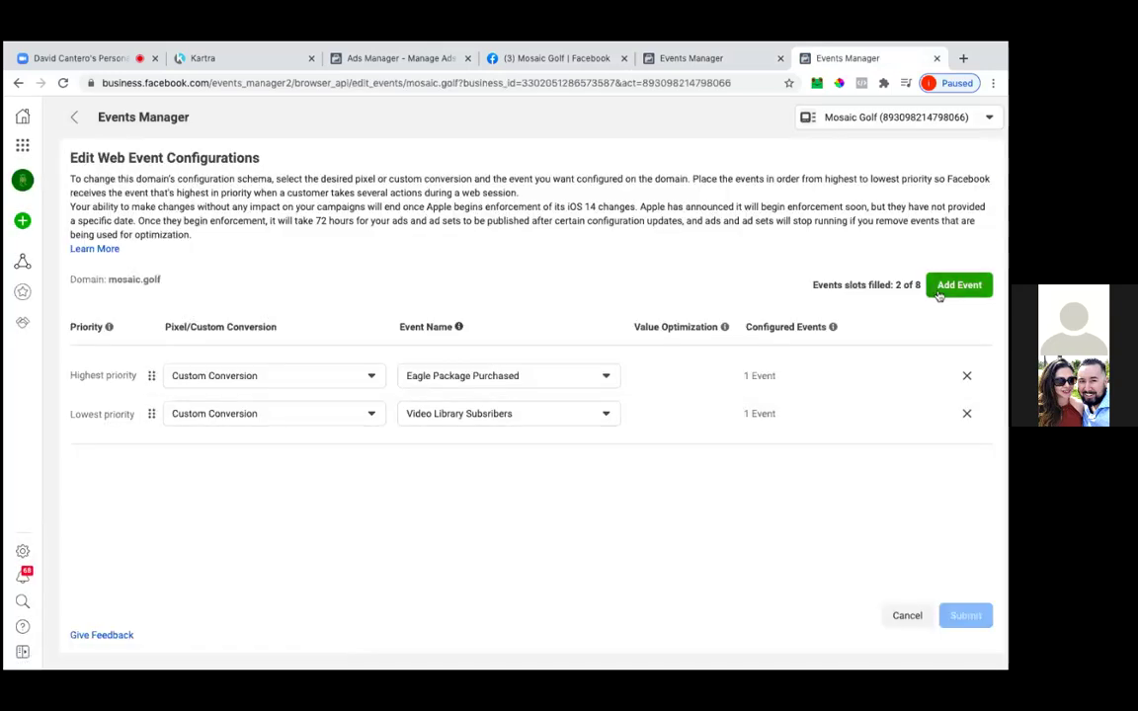
left_click(944, 293)
left_click(305, 454)
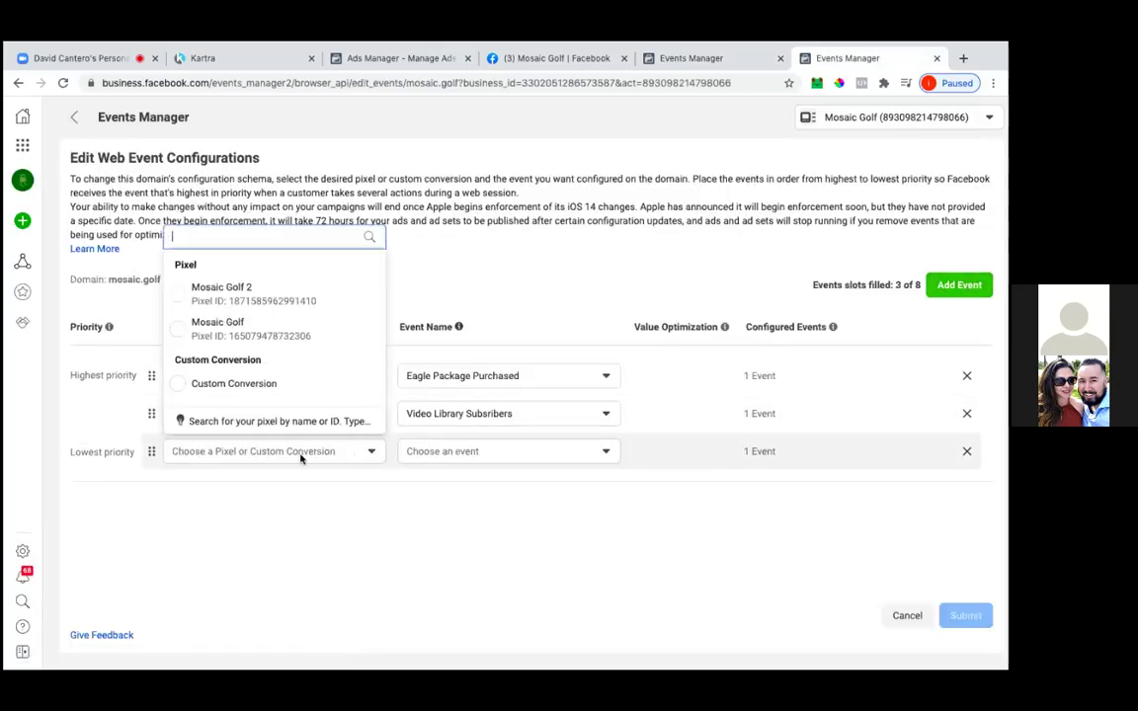
left_click(284, 391)
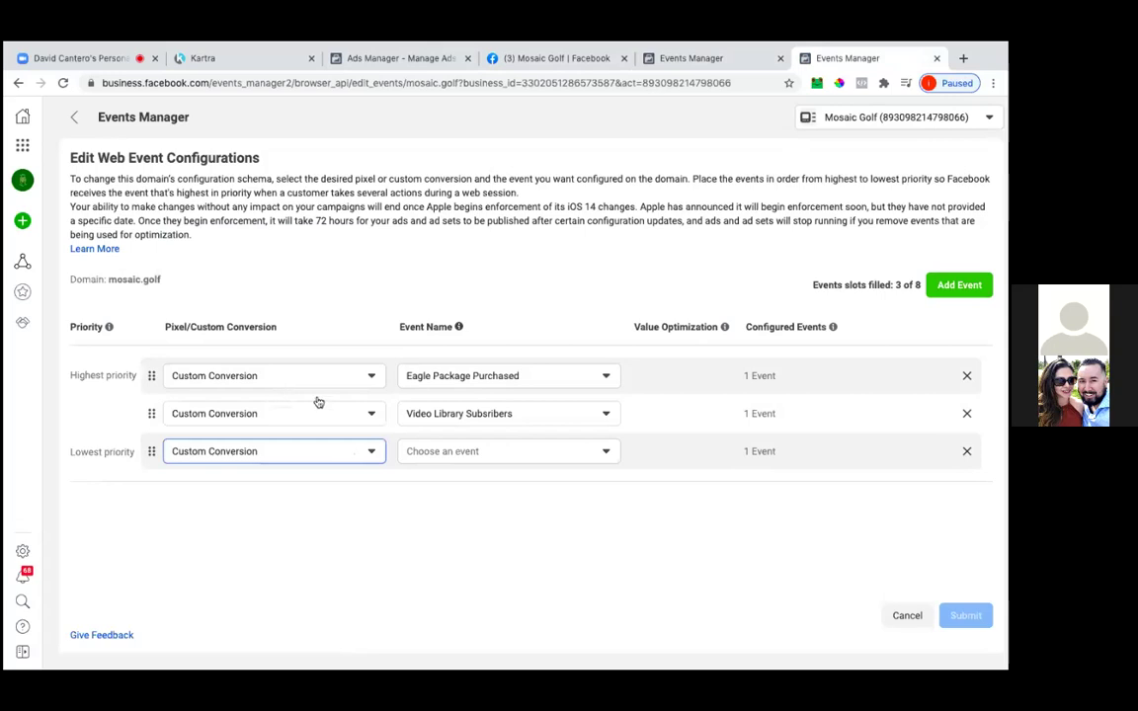
left_click(459, 453)
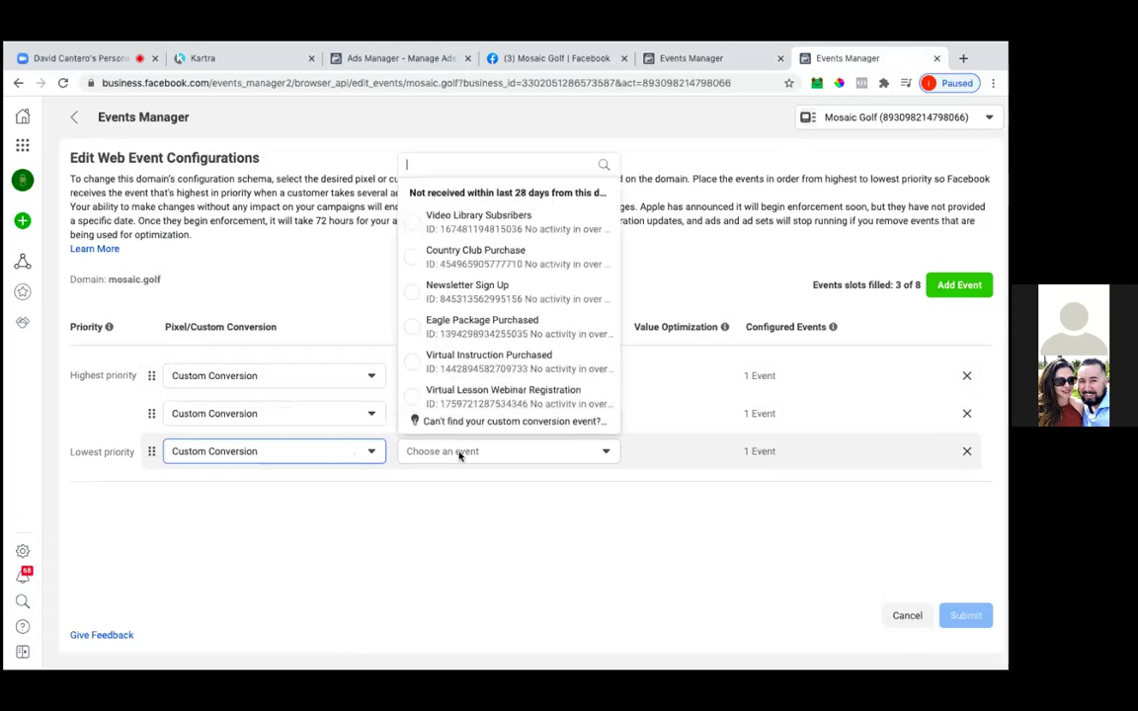
left_click(459, 259)
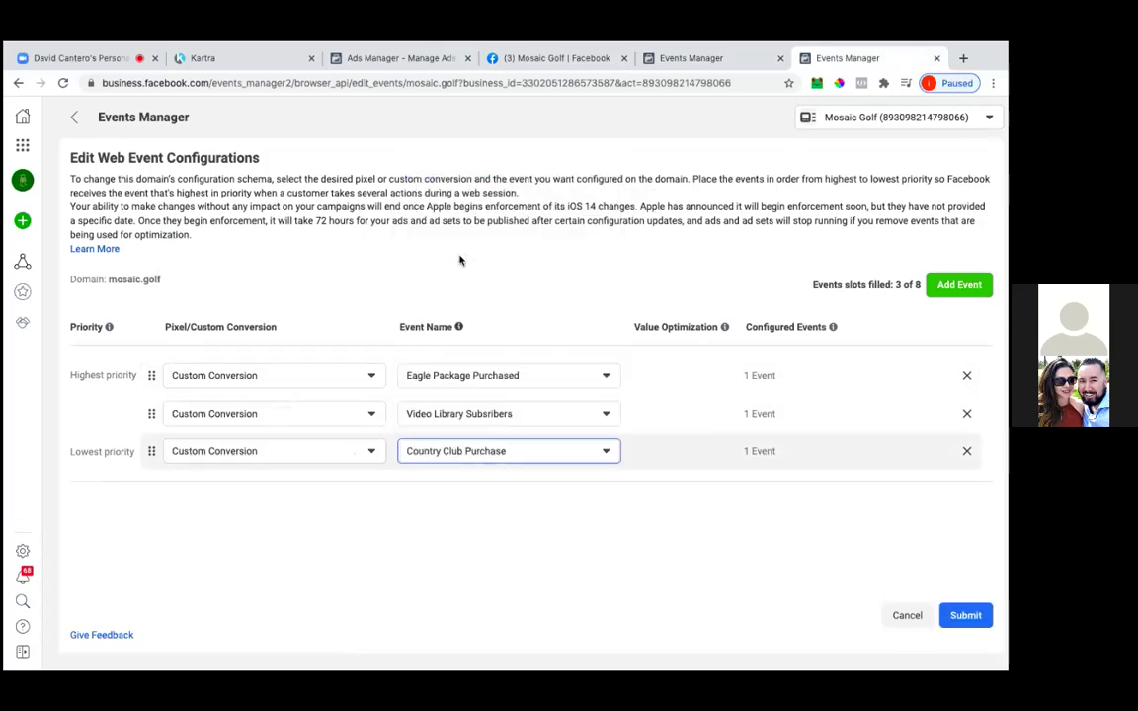
left_click(961, 290)
left_click(256, 491)
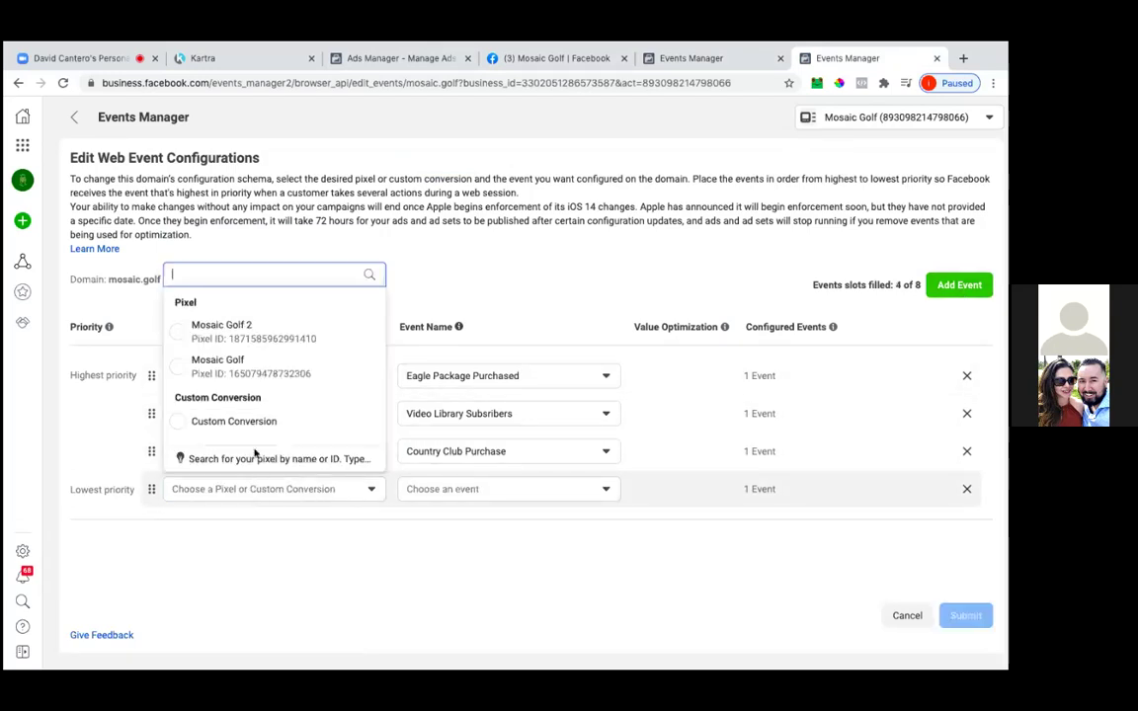
left_click(325, 433)
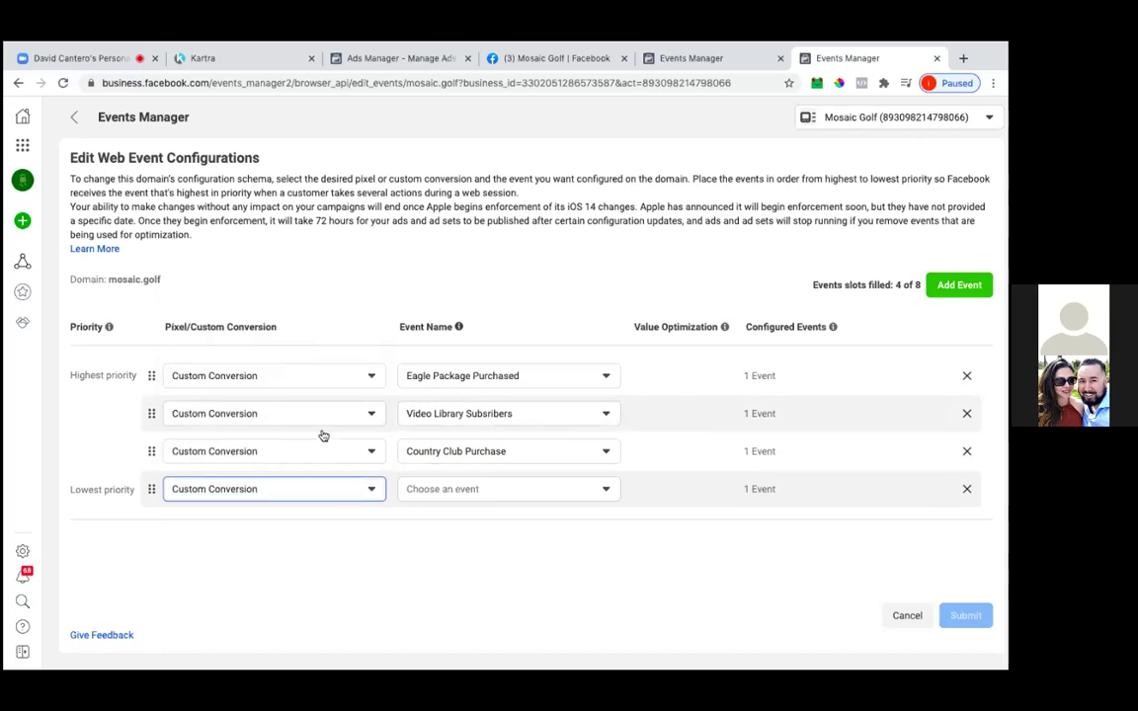
left_click(455, 490)
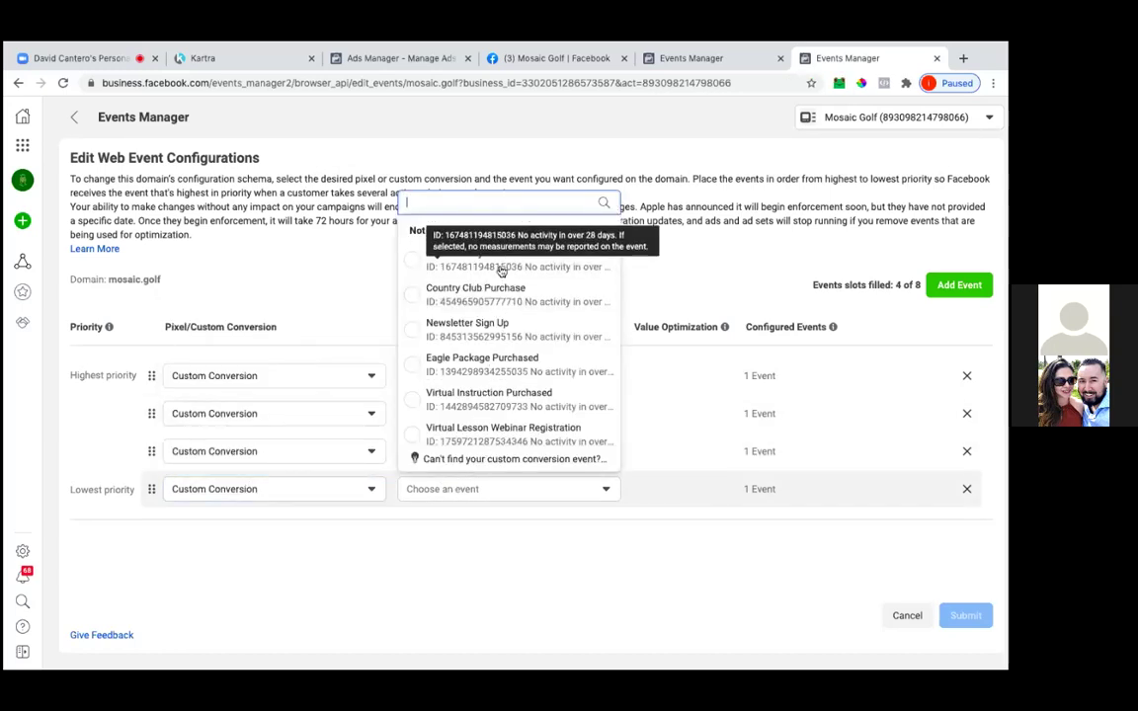
left_click(490, 324)
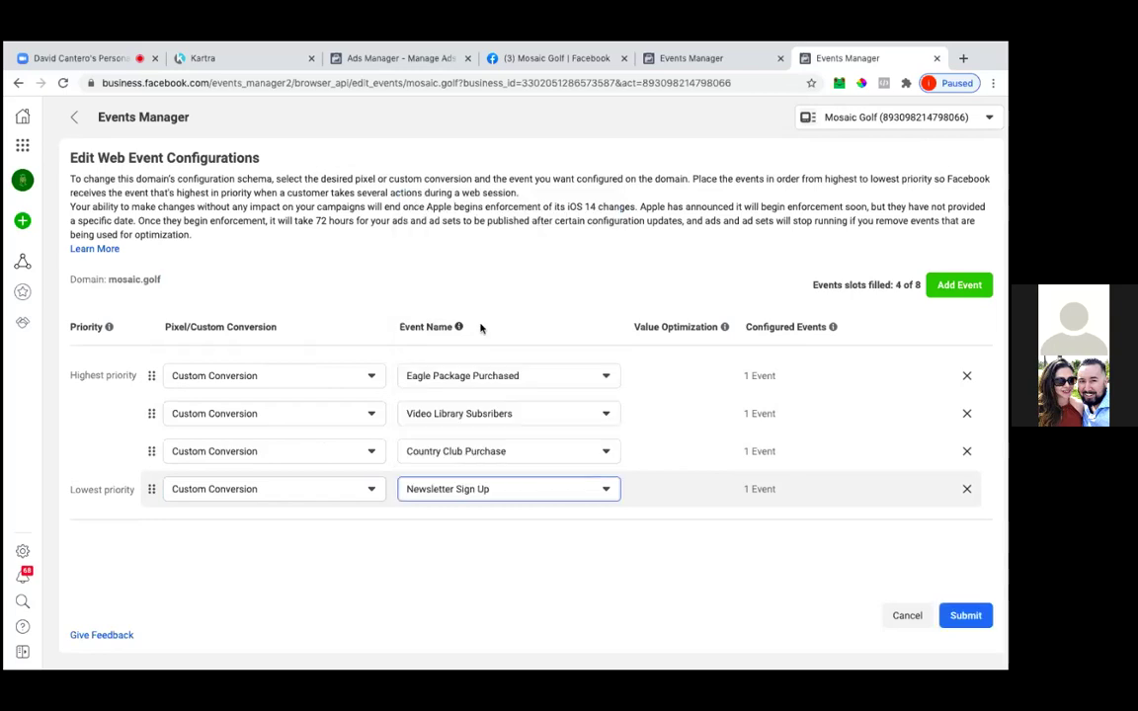
Step: Add Virtual Instruction Purchased and Virtual Lesson Webinar Registration as Custom Conversion events
left_click(959, 285)
left_click(202, 526)
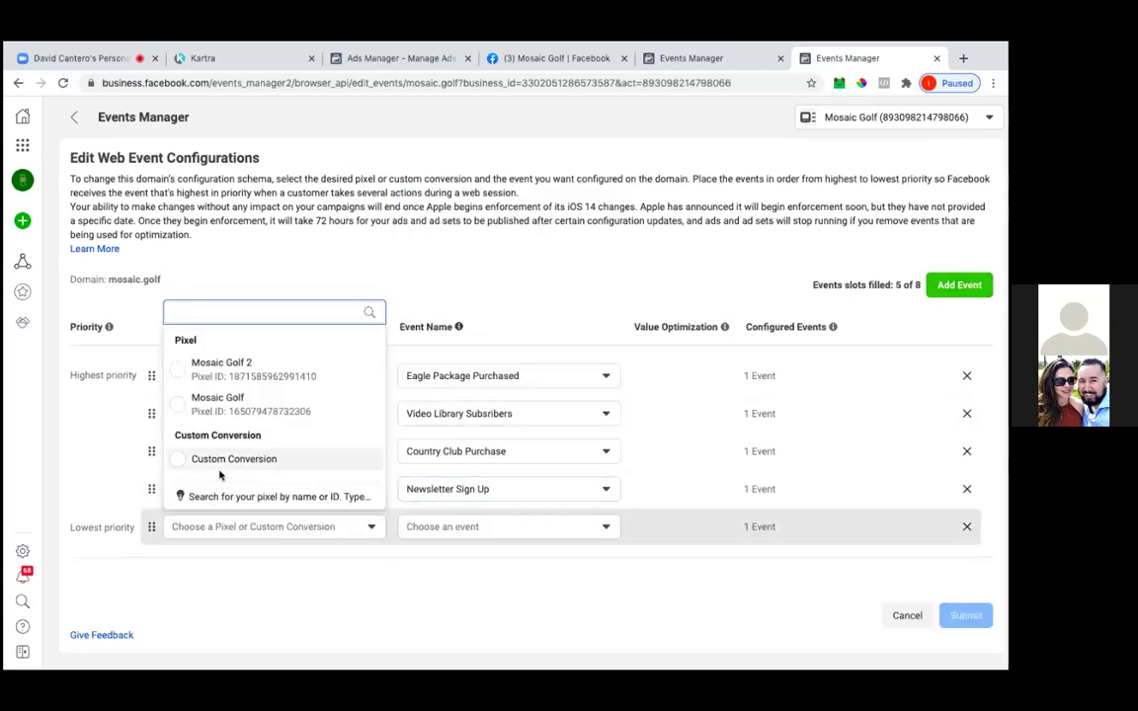
left_click(276, 460)
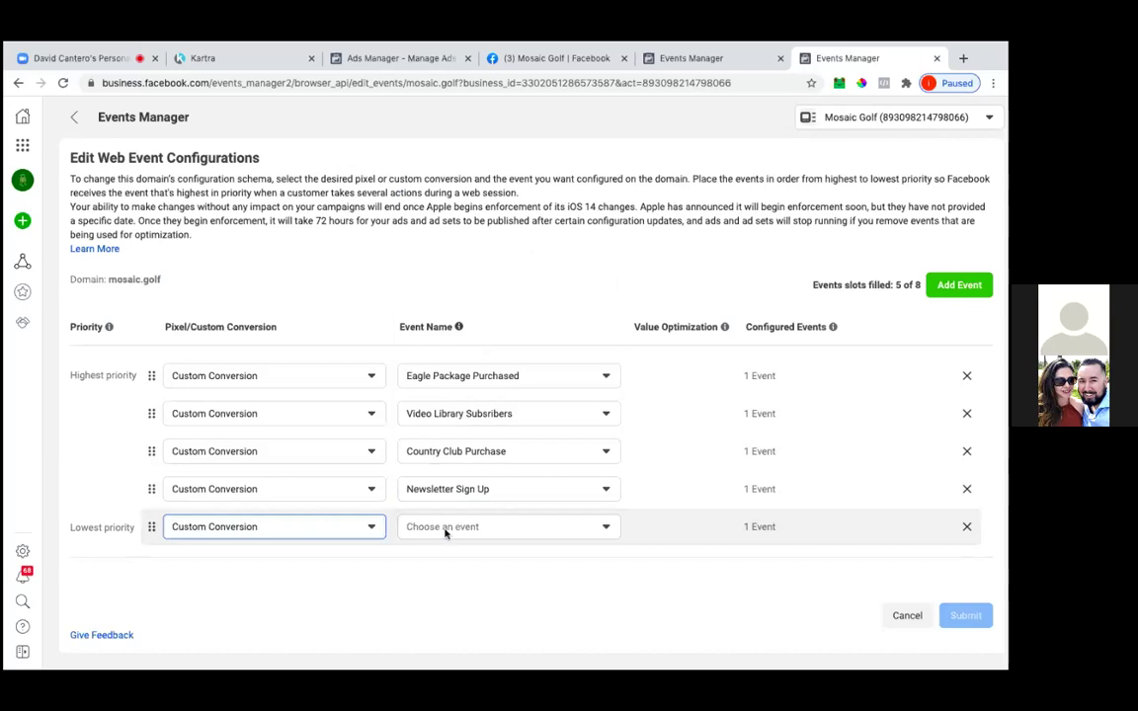
left_click(445, 529)
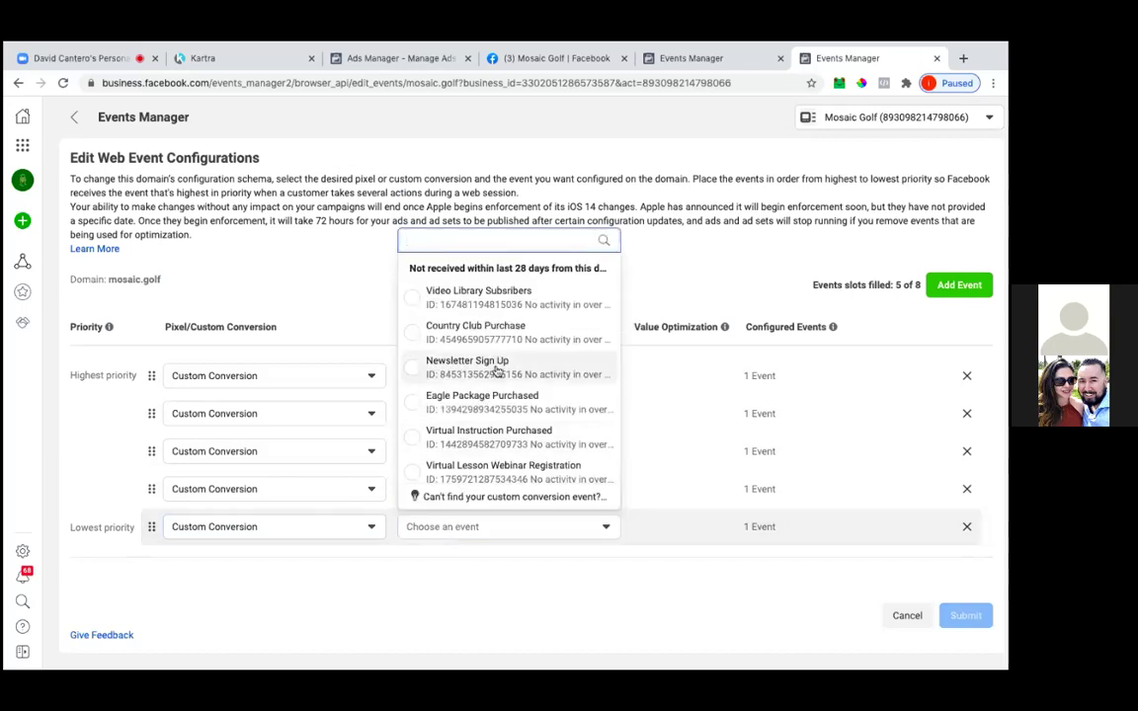
left_click(483, 435)
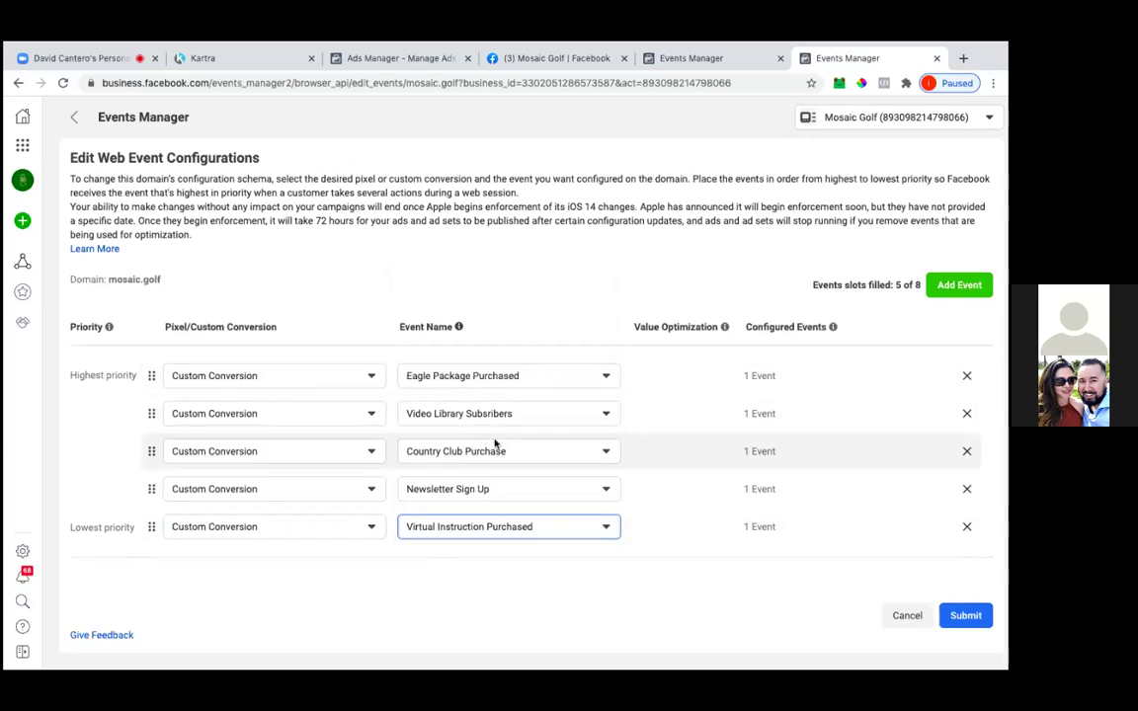
left_click(947, 285)
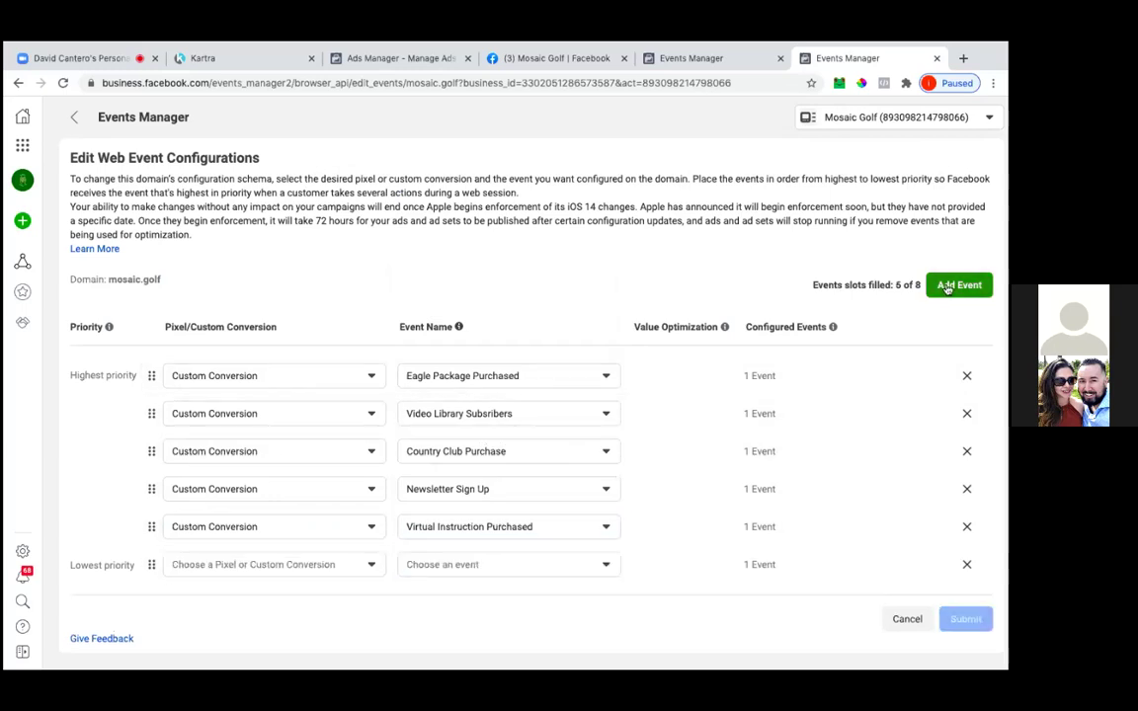
left_click(281, 561)
left_click(228, 495)
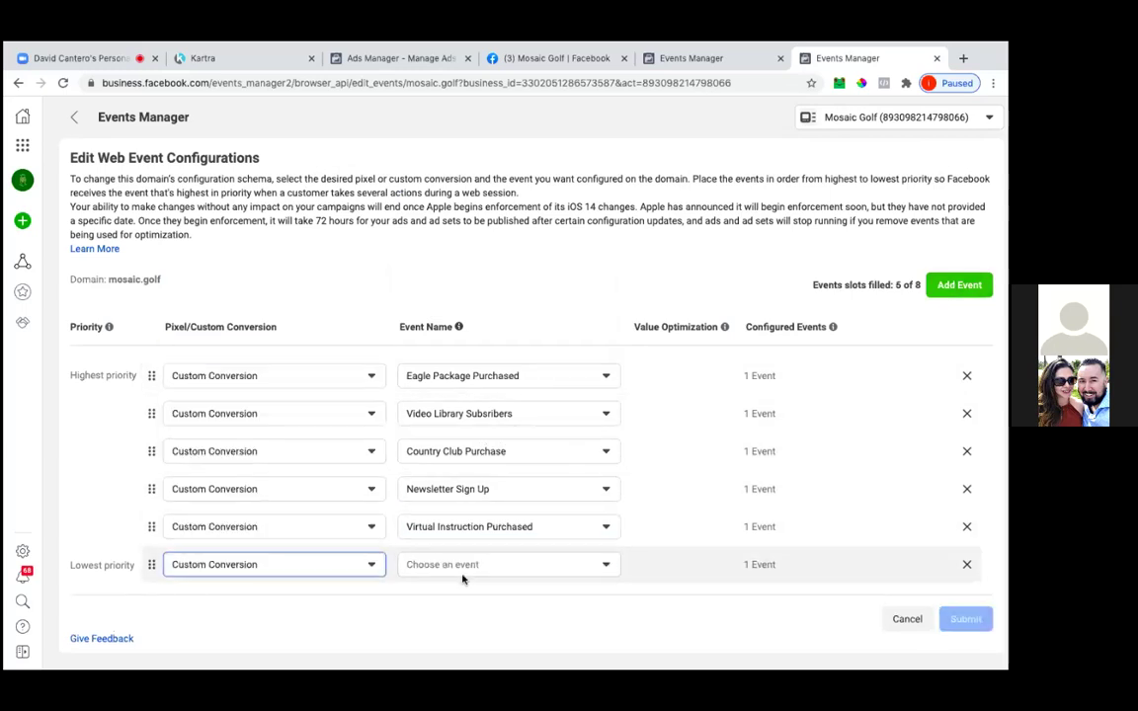
left_click(461, 566)
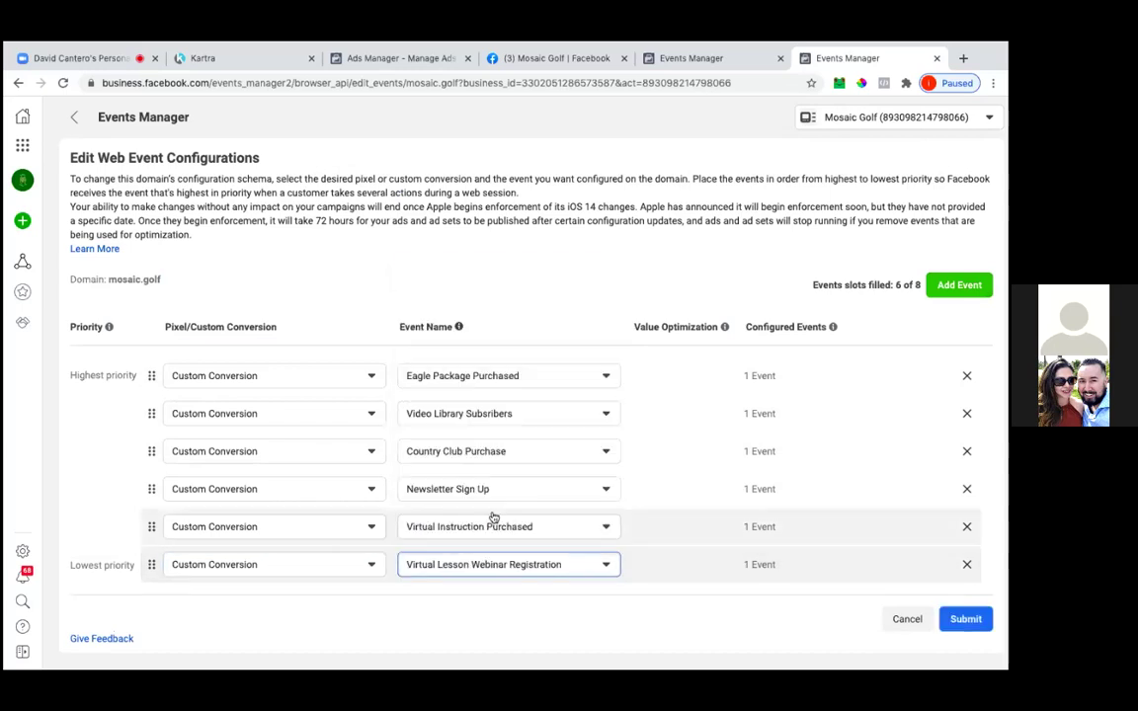
left_click(518, 512)
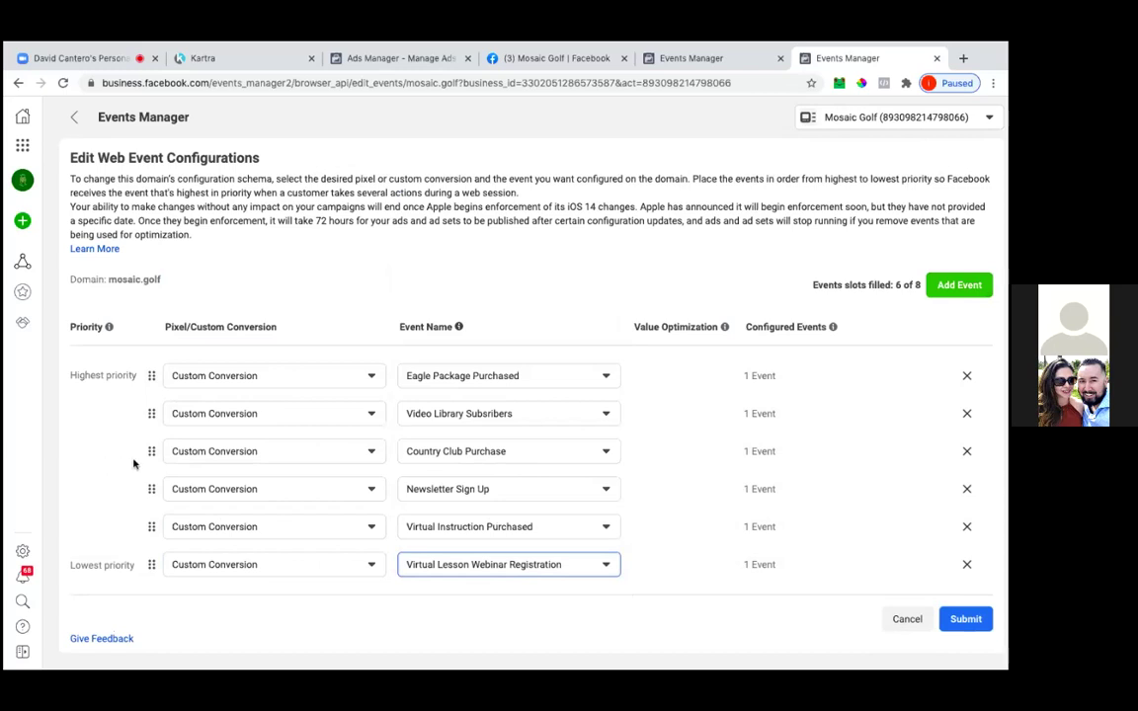
Step: Drag Newsletter Sign Up to the bottom, leaving Virtual Lesson Webinar Registration just above it
left_click_drag(153, 494, 152, 576)
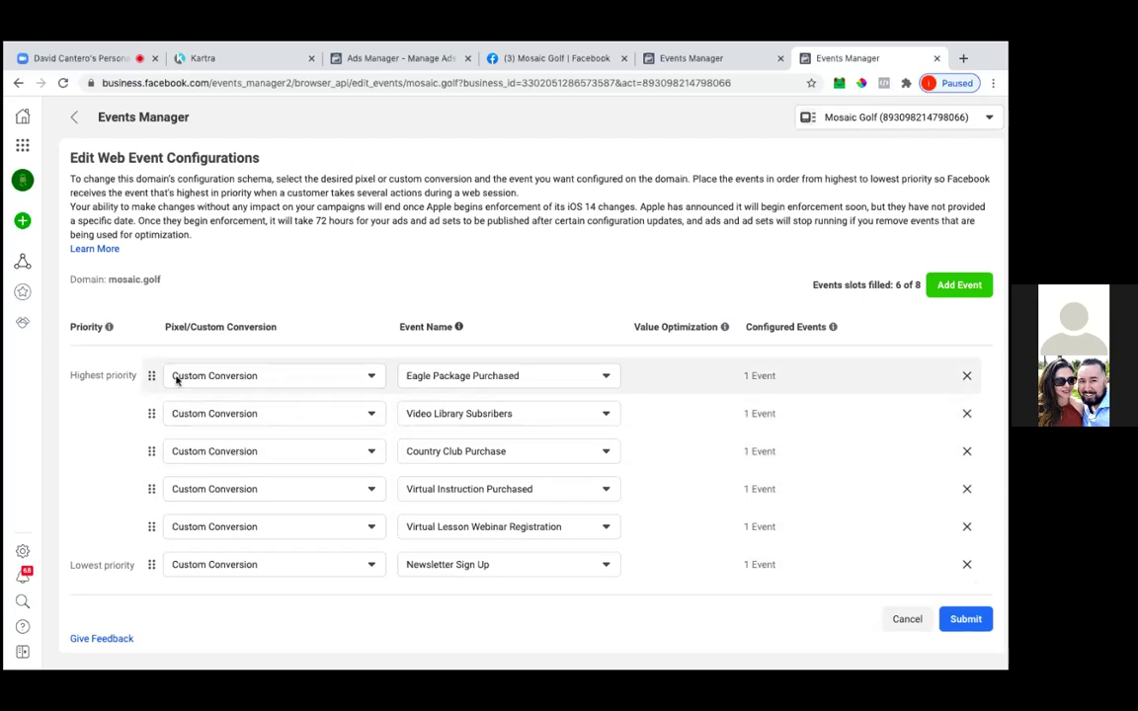
mouse_move(155, 409)
left_mouse_down()
mouse_move(150, 441)
mouse_move(150, 425)
left_mouse_up()
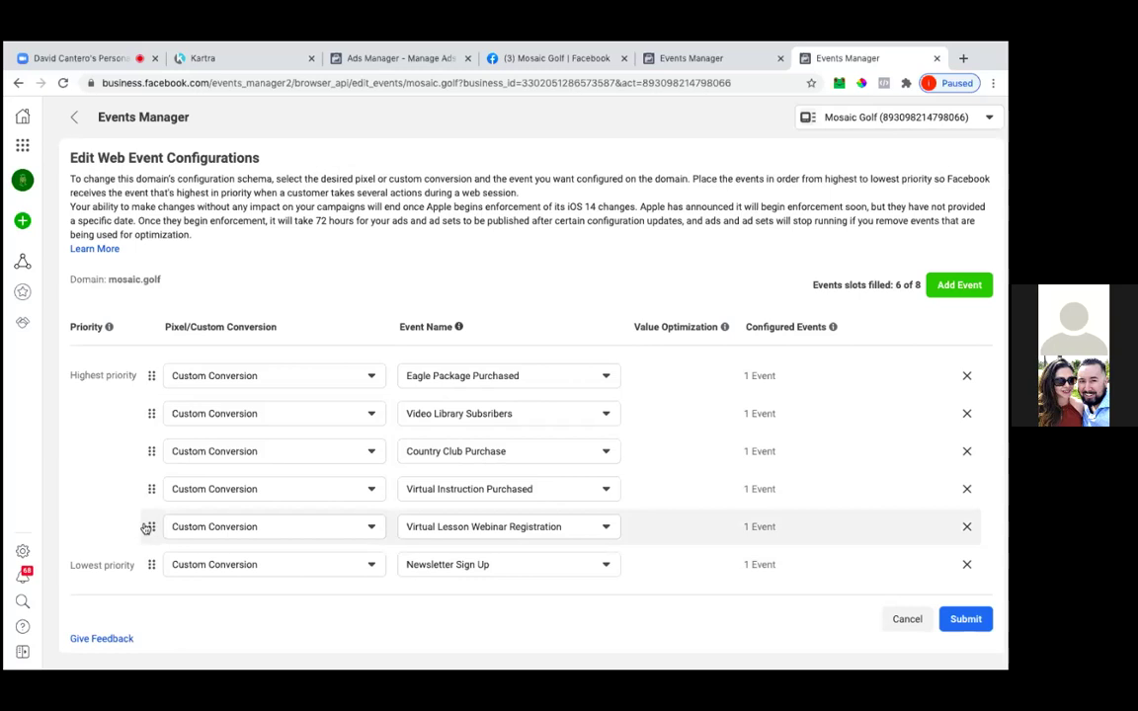
Step: Drag Virtual Lesson Webinar Registration above Eagle Package Purchased into the highest-priority slot
left_click_drag(145, 529, 145, 373)
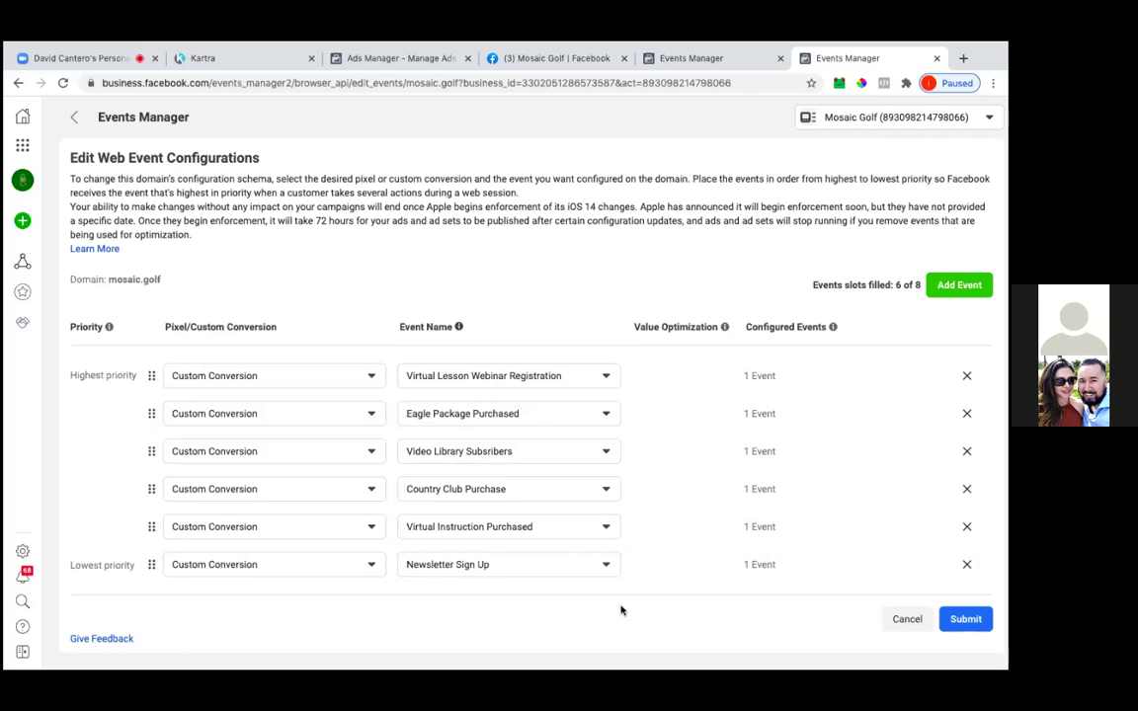
Step: Submit the six-event priority order for mosaic.golf, acknowledge the impact, and apply the changes
left_click(959, 621)
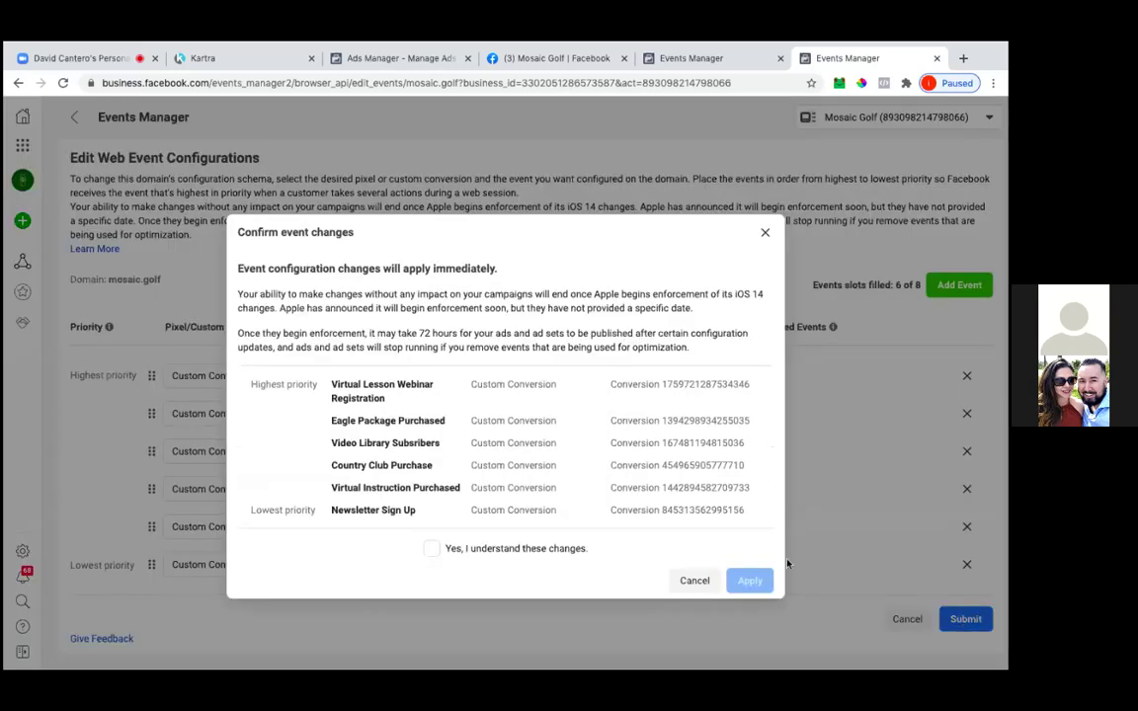
left_click(446, 548)
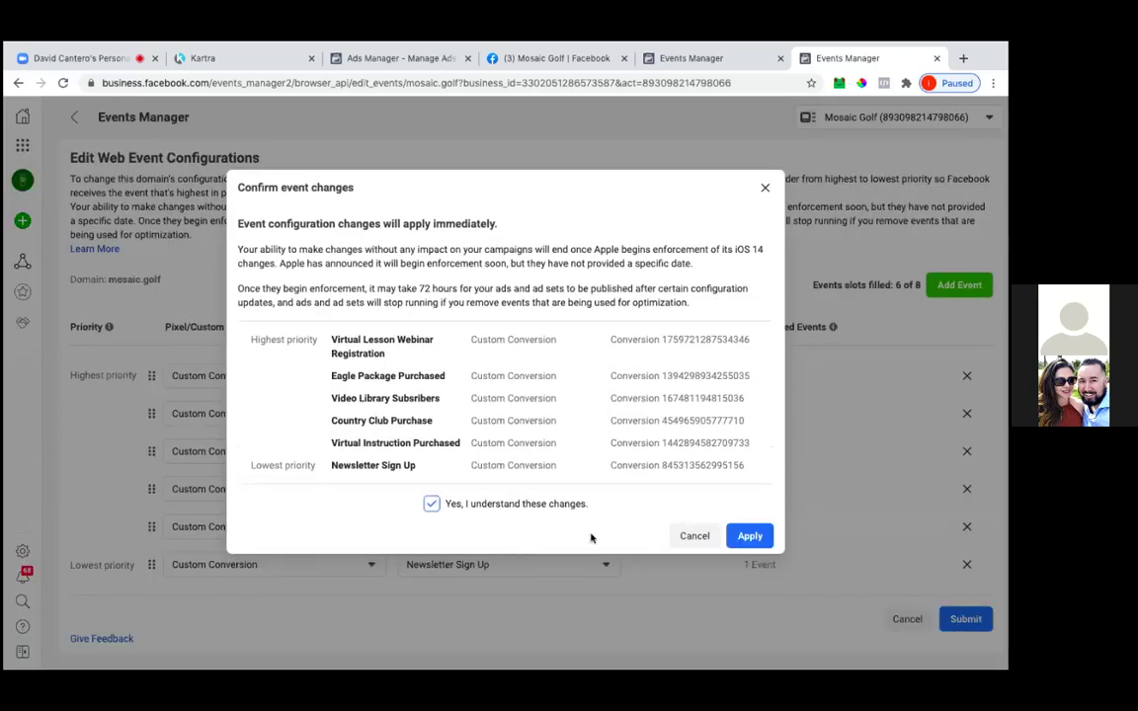
left_click(750, 536)
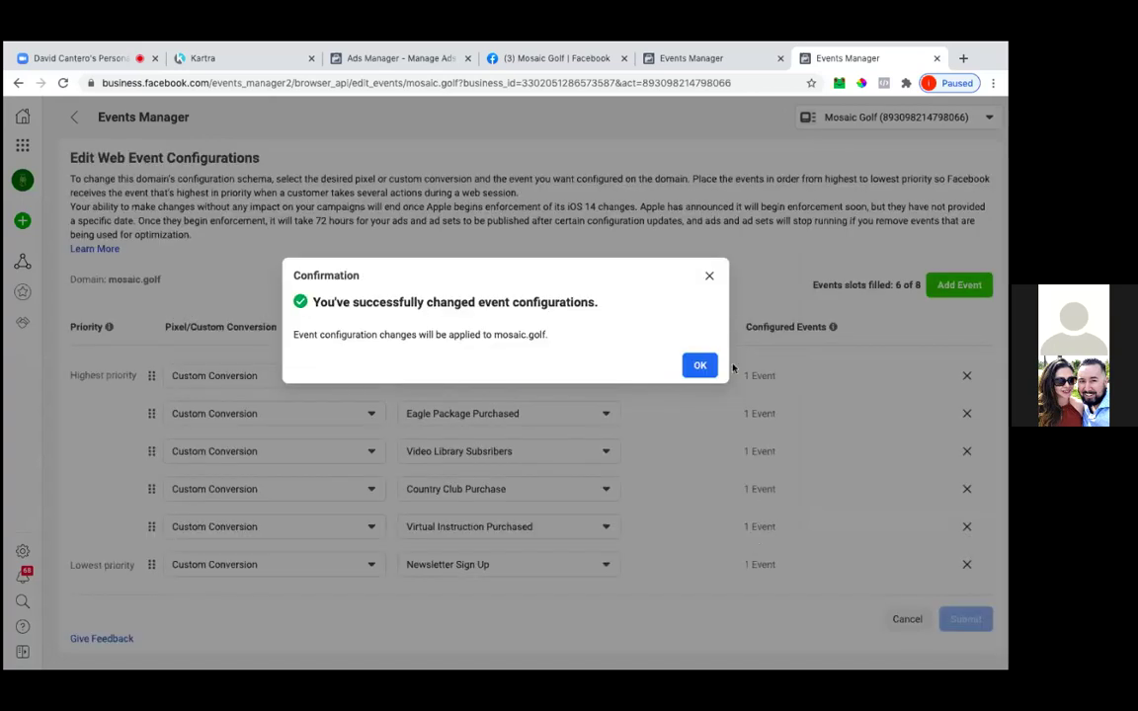
left_click(701, 367)
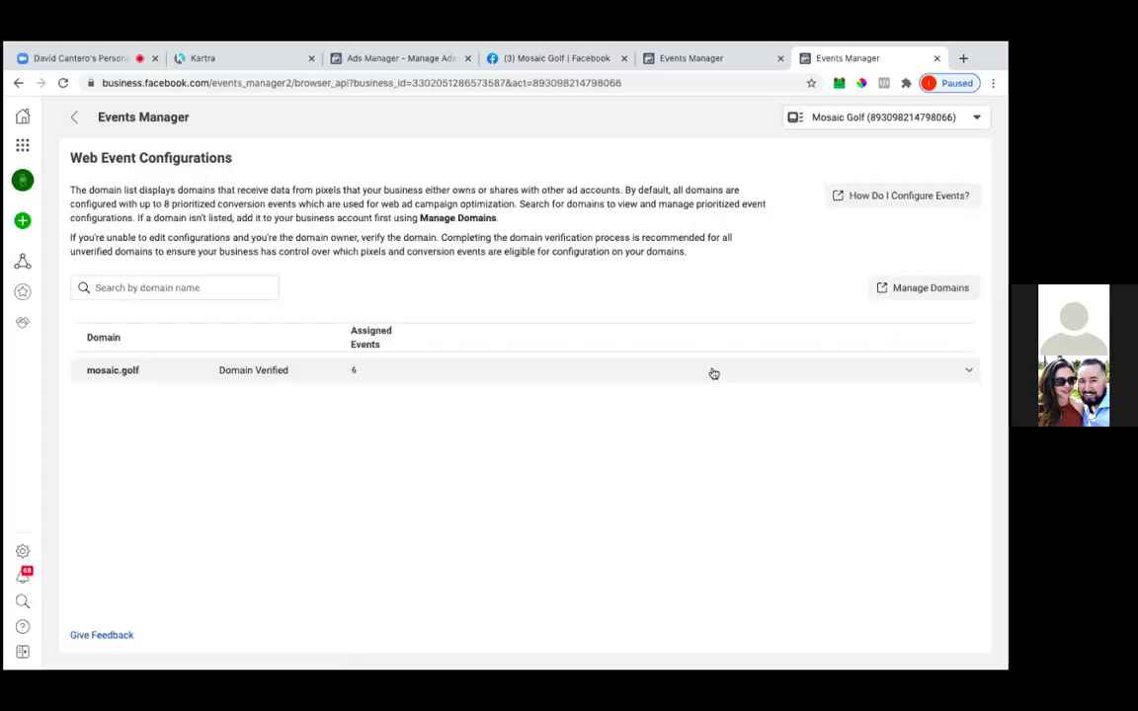